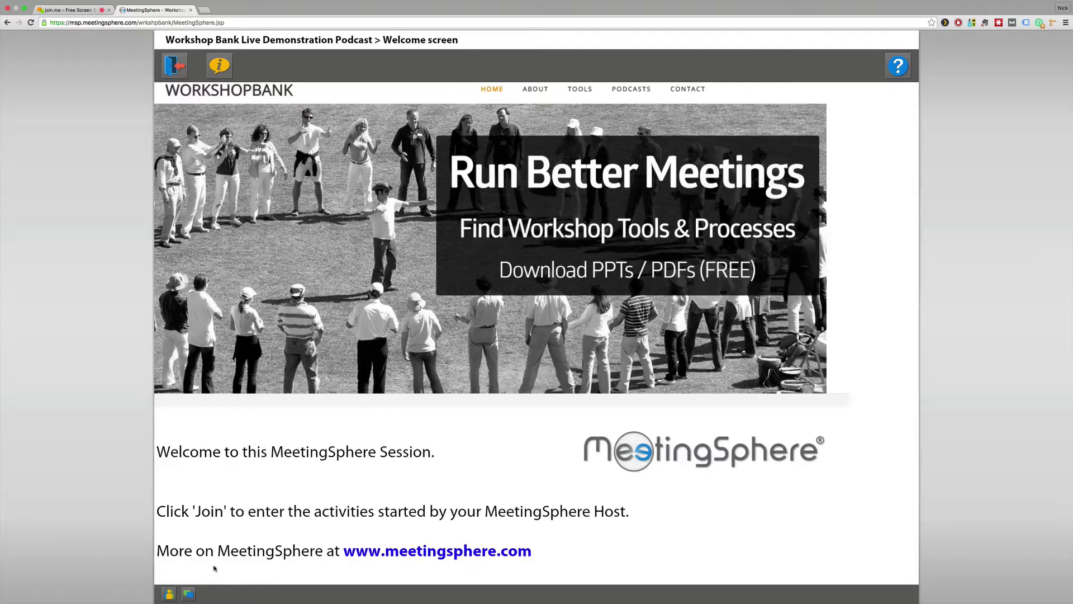
- Check the list of session participants and the telephone conference dial-in countries in the welcome information
left_click(169, 593)
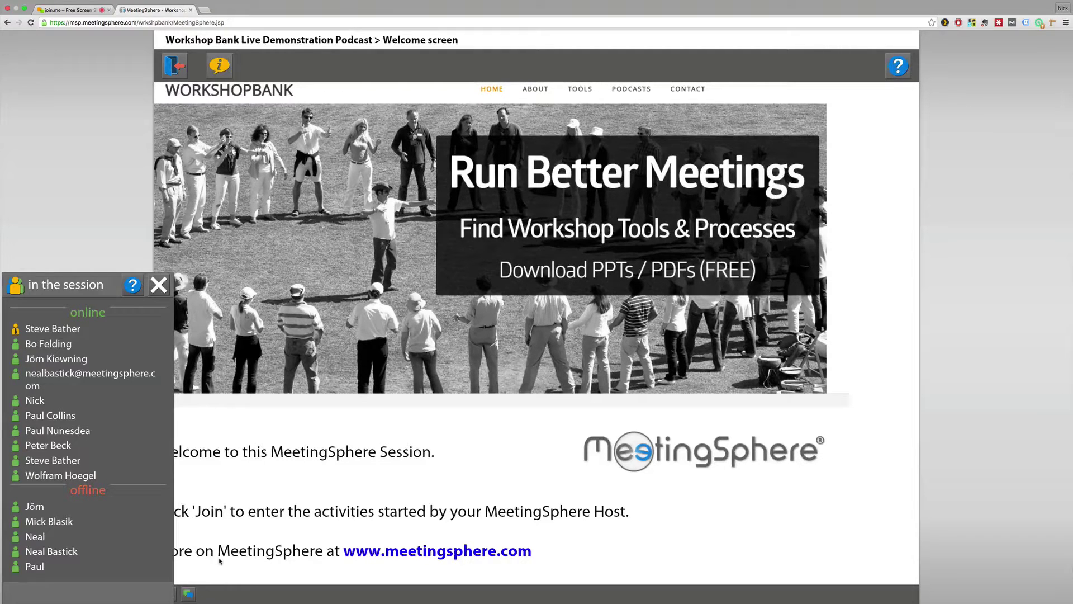
left_click(160, 285)
left_click(223, 75)
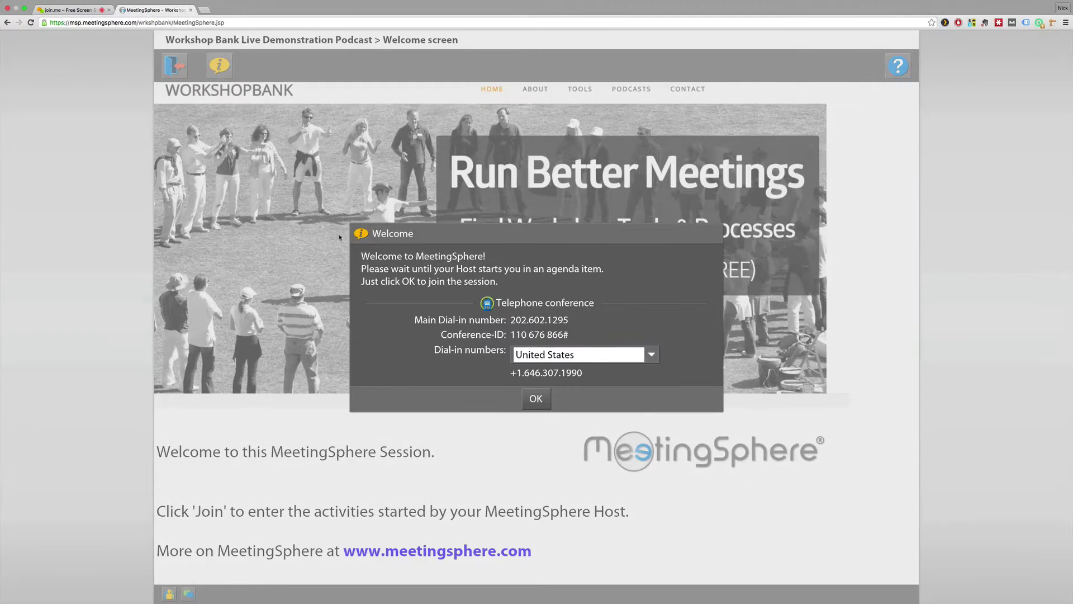
left_click(565, 356)
left_click(568, 357)
left_click(570, 356)
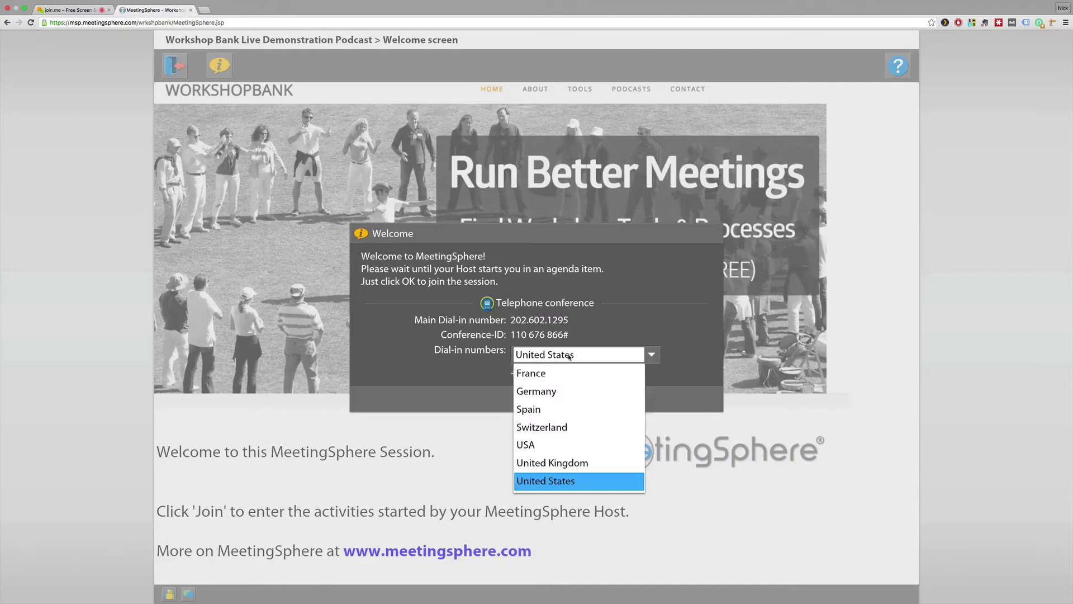
left_click(569, 356)
left_click(538, 397)
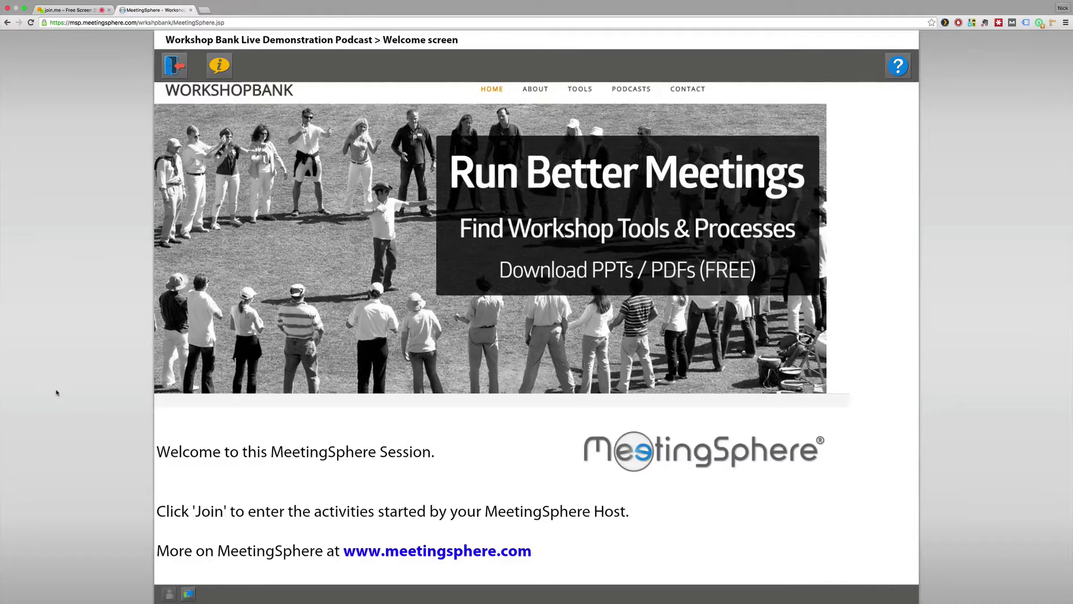
- Reply in the session chat with "Pleasure" and the participant's first name, and close the chat
left_click(189, 595)
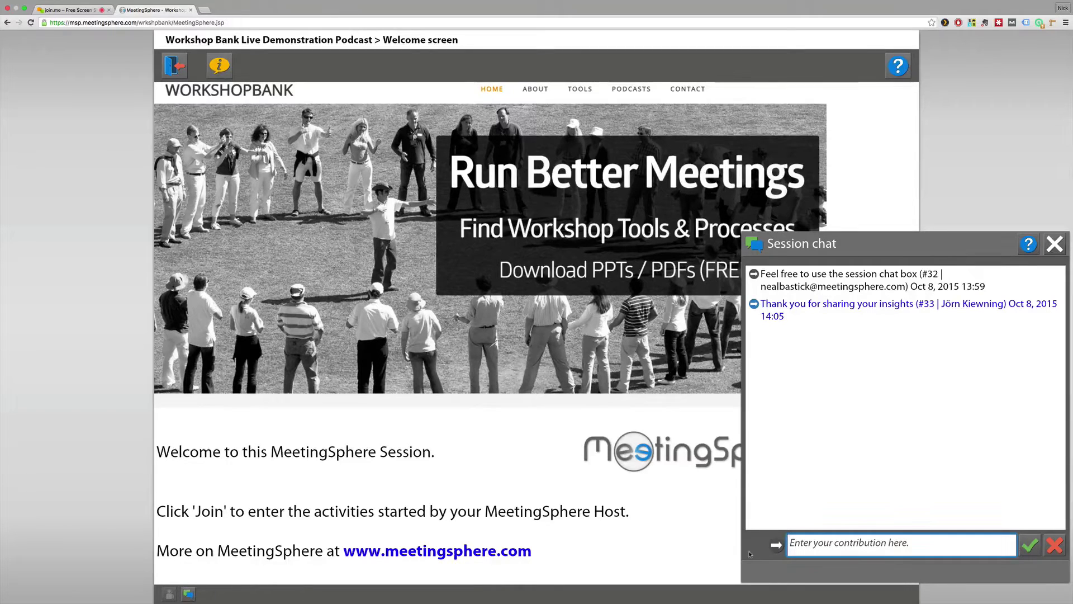
type("Pleasur")
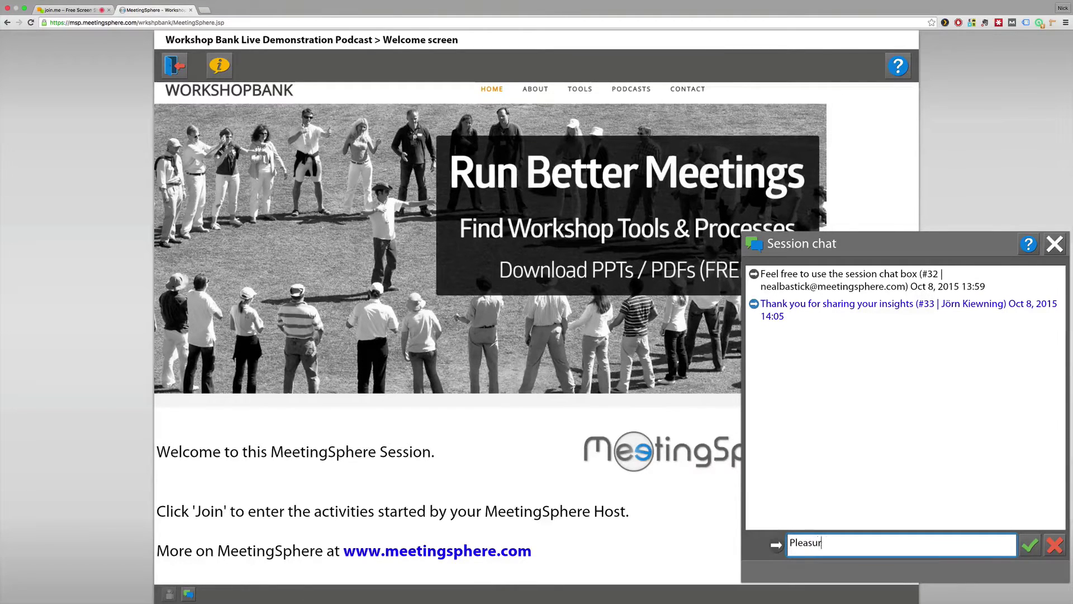
type("e Jörn!")
key("Return")
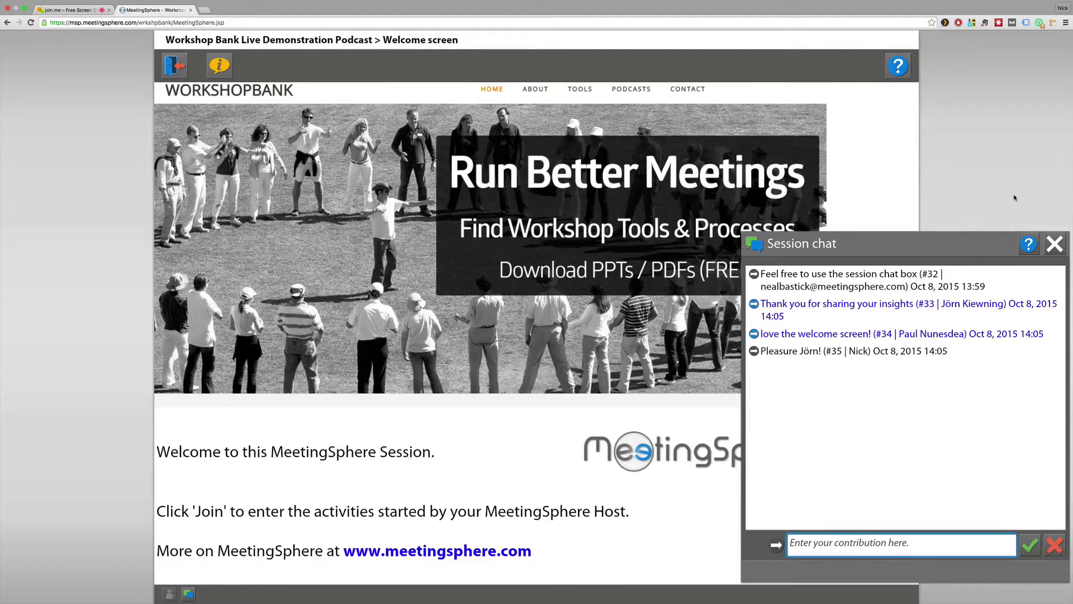
left_click(1055, 244)
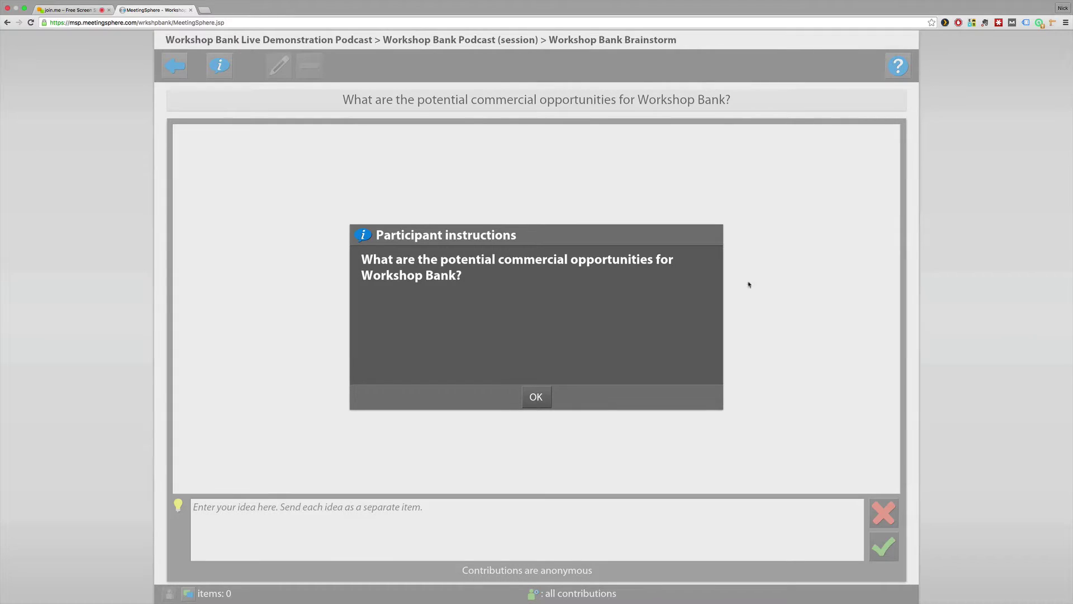
- Acknowledge the participant instructions for the brainstorm and check the session chat for messages
left_click(534, 400)
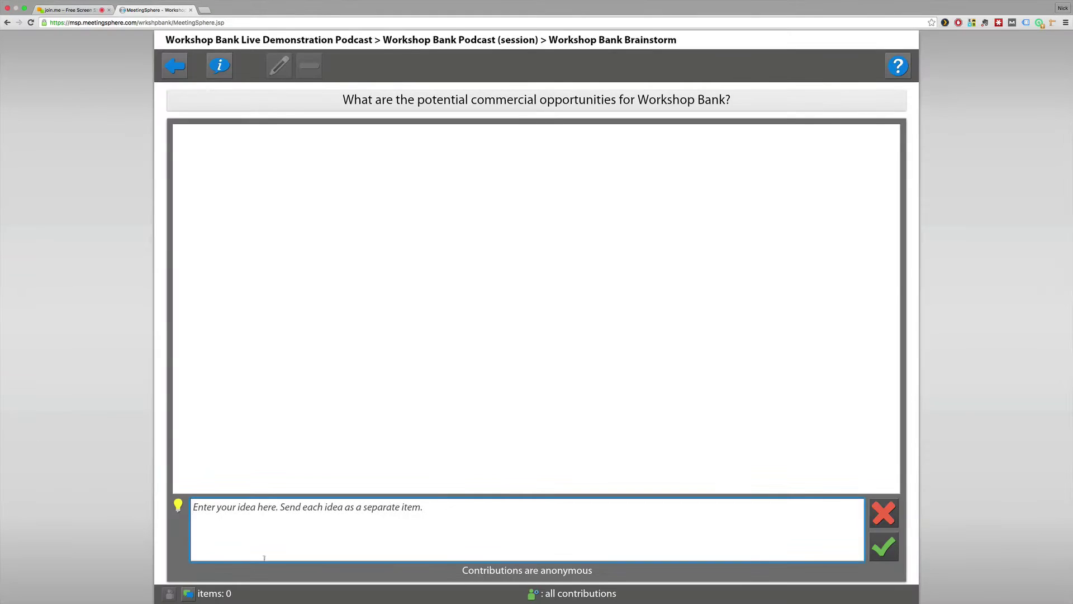
left_click(188, 593)
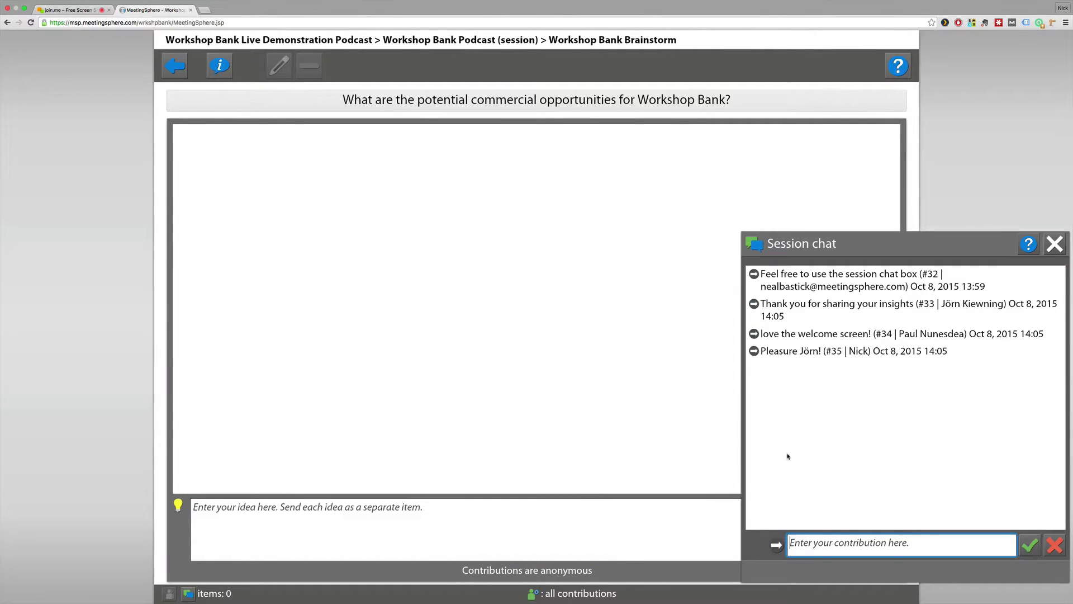
left_click(1055, 244)
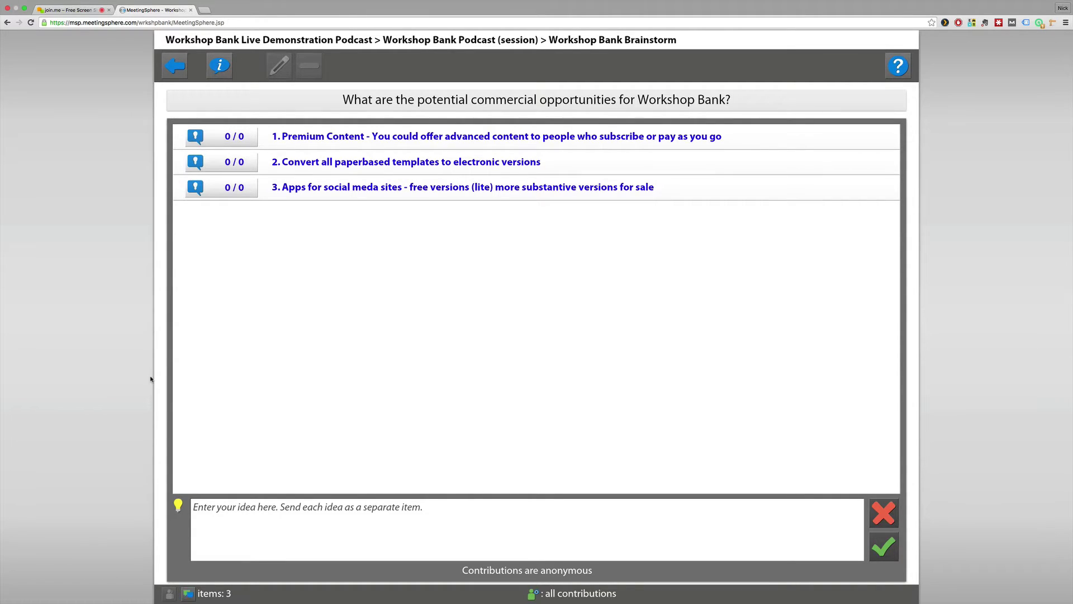
- Ask "How do you mean" with the participant's first name in the session chat, and close the chat
left_click(191, 595)
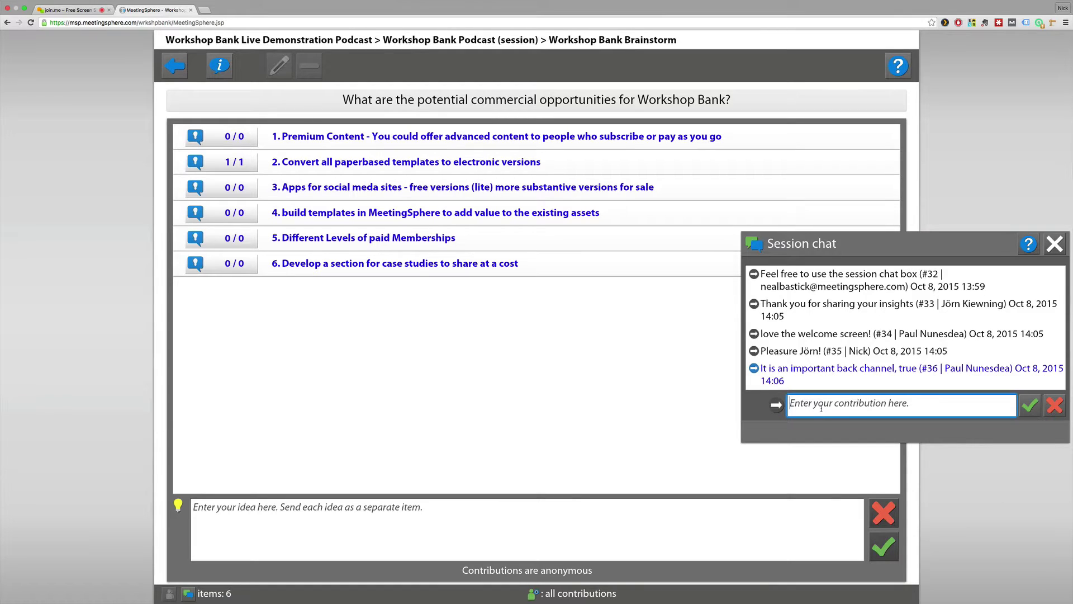
type("How")
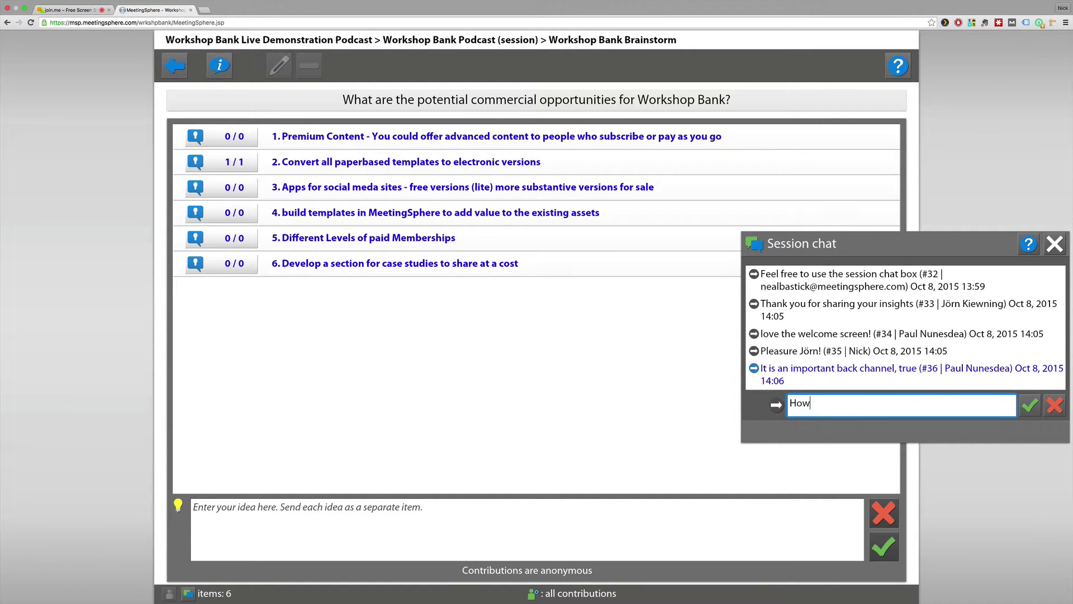
type(" do you mean ")
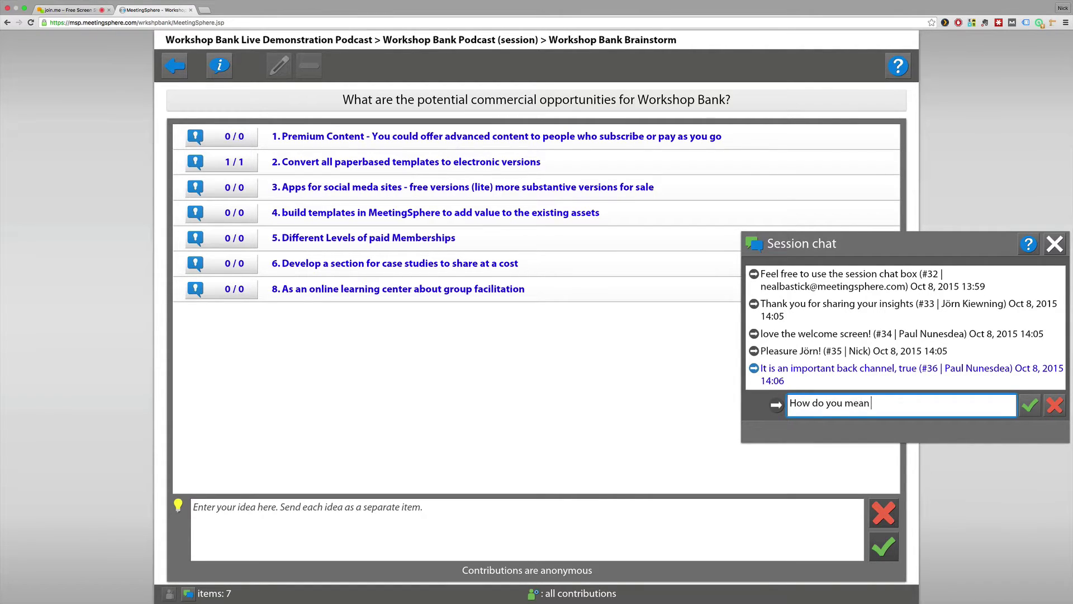
type("Paul?")
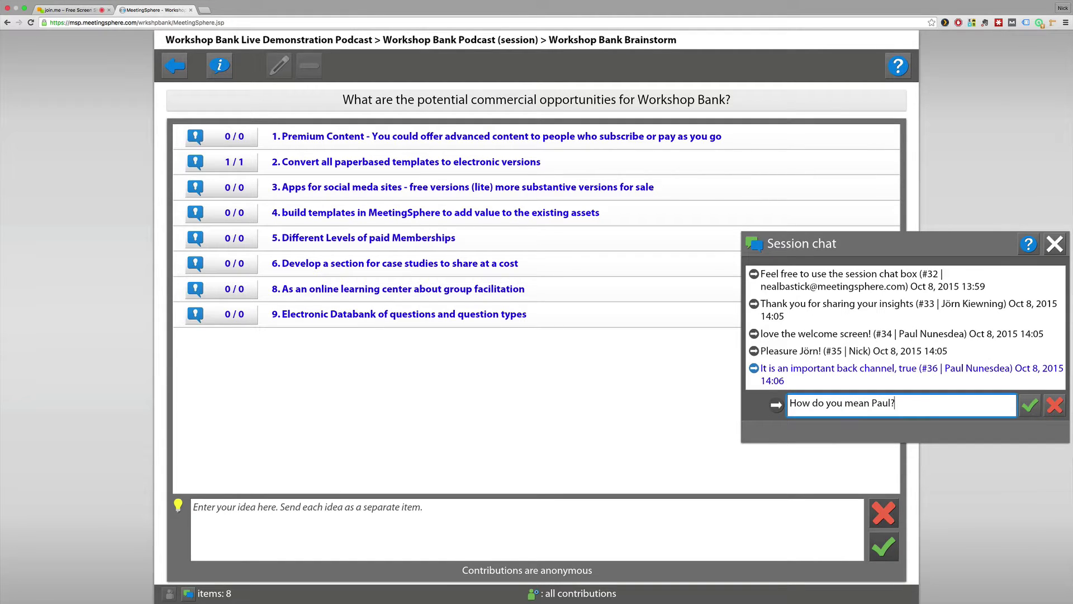
key("Return")
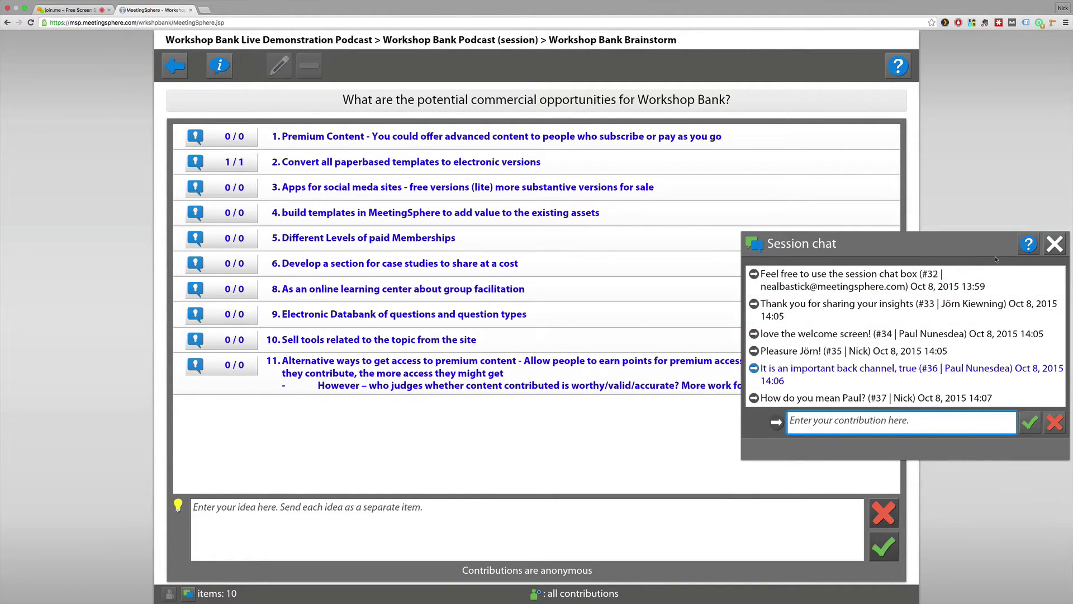
left_click(1055, 246)
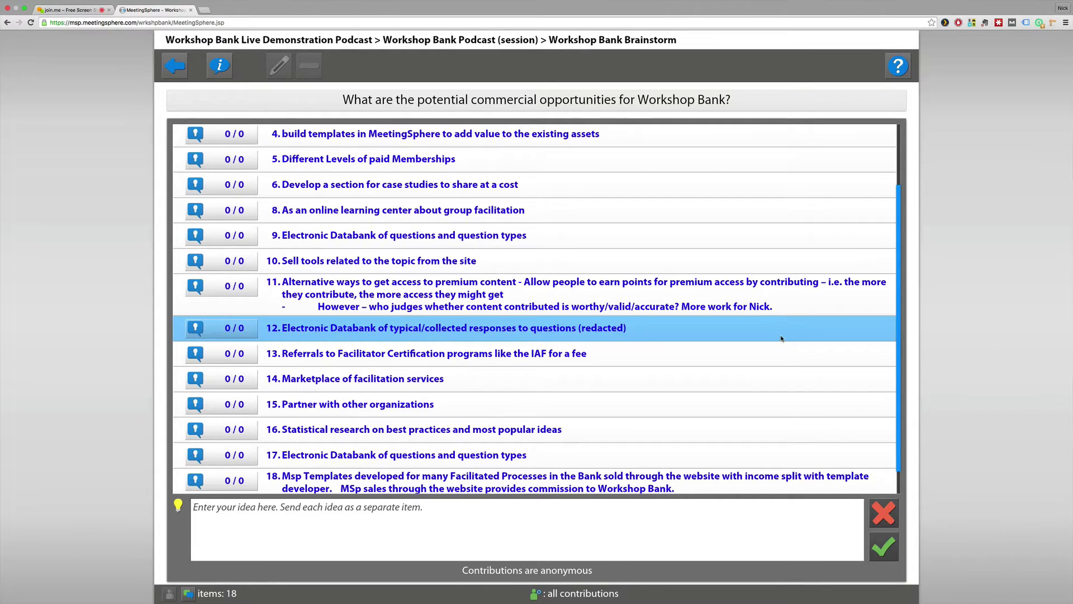
- Look through the brainstorm ideas and the comments on "Convert all paperbased templates to electronic versions"
scroll(782, 338, "down", 1)
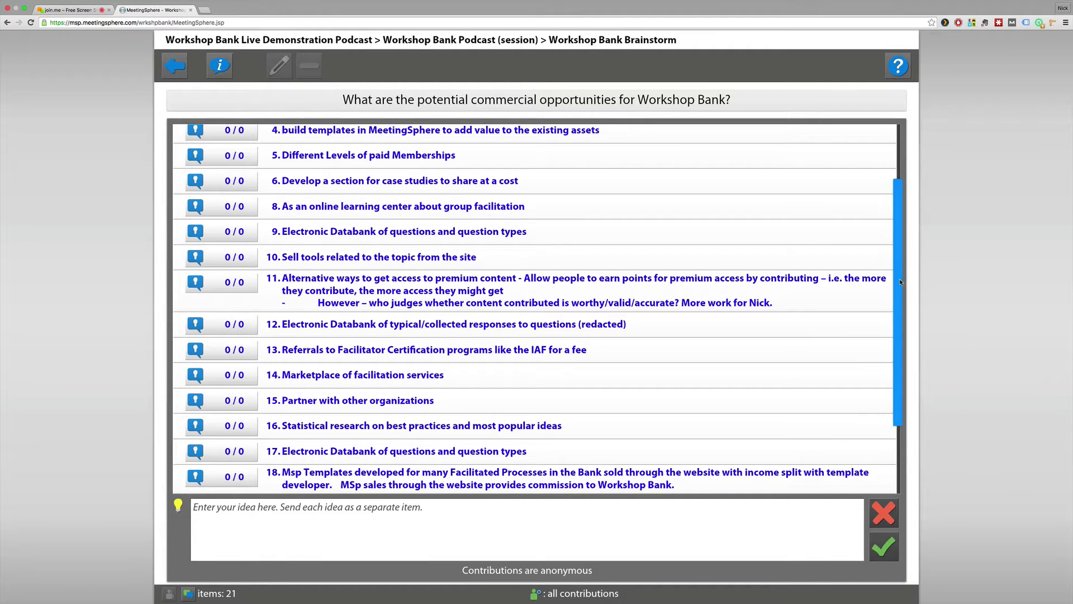
left_click_drag(900, 279, 906, 379)
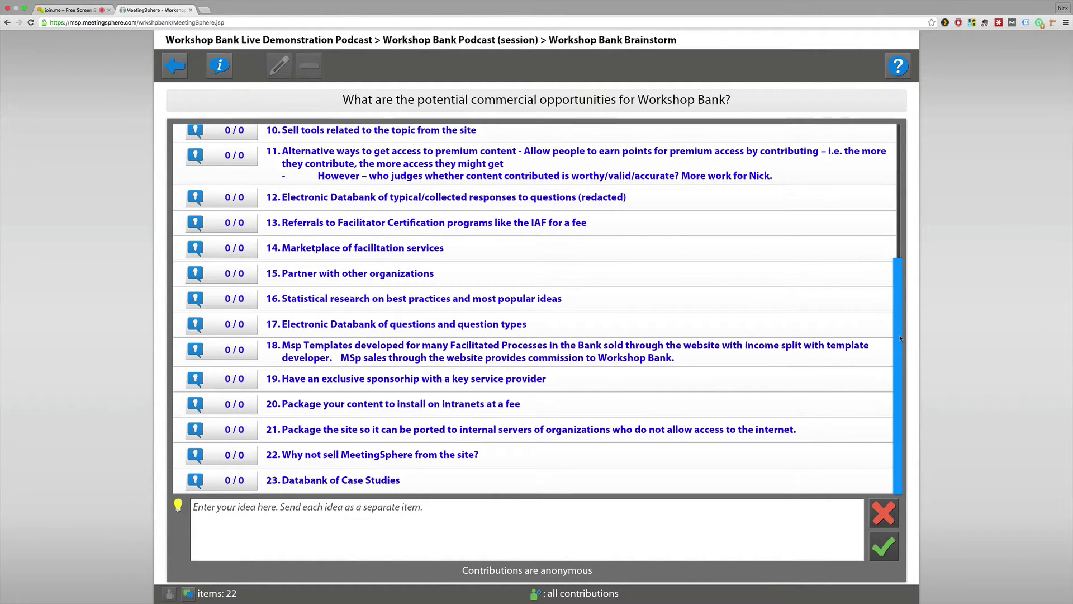
left_click_drag(898, 318, 906, 188)
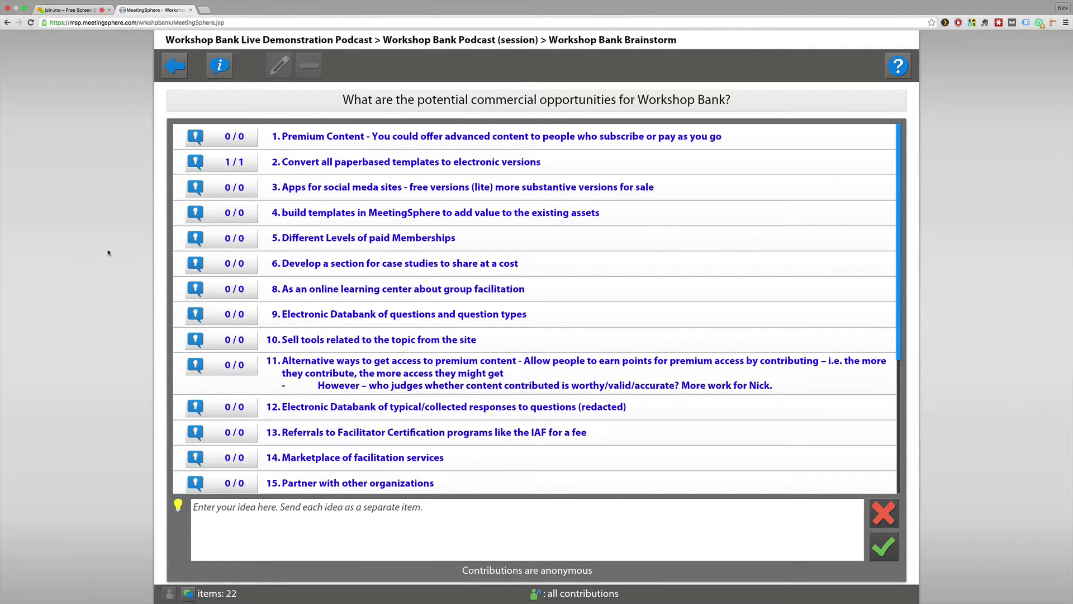
left_click(233, 163)
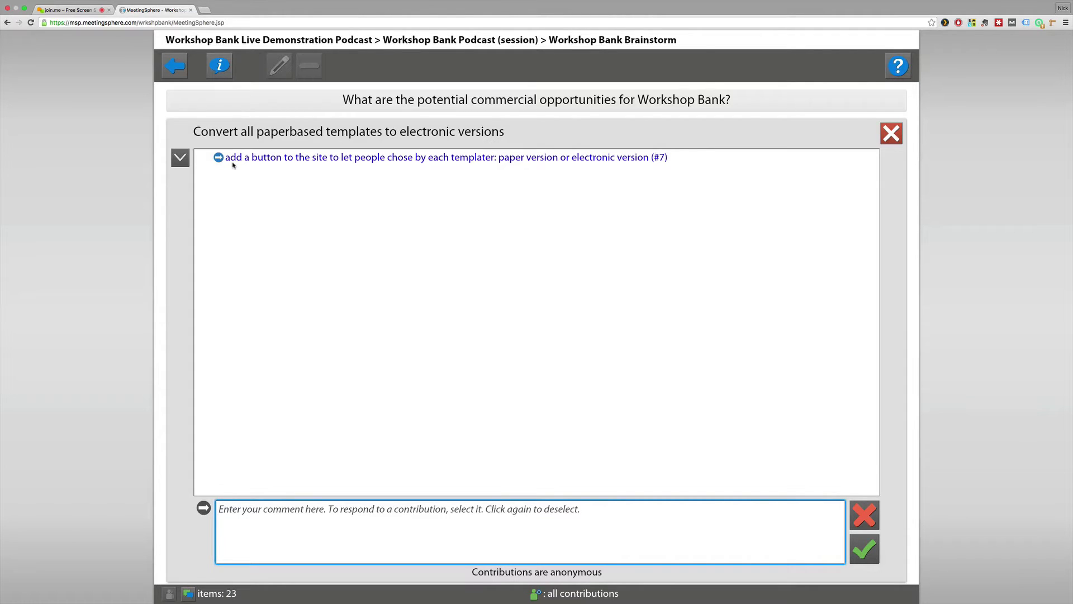
left_click(891, 138)
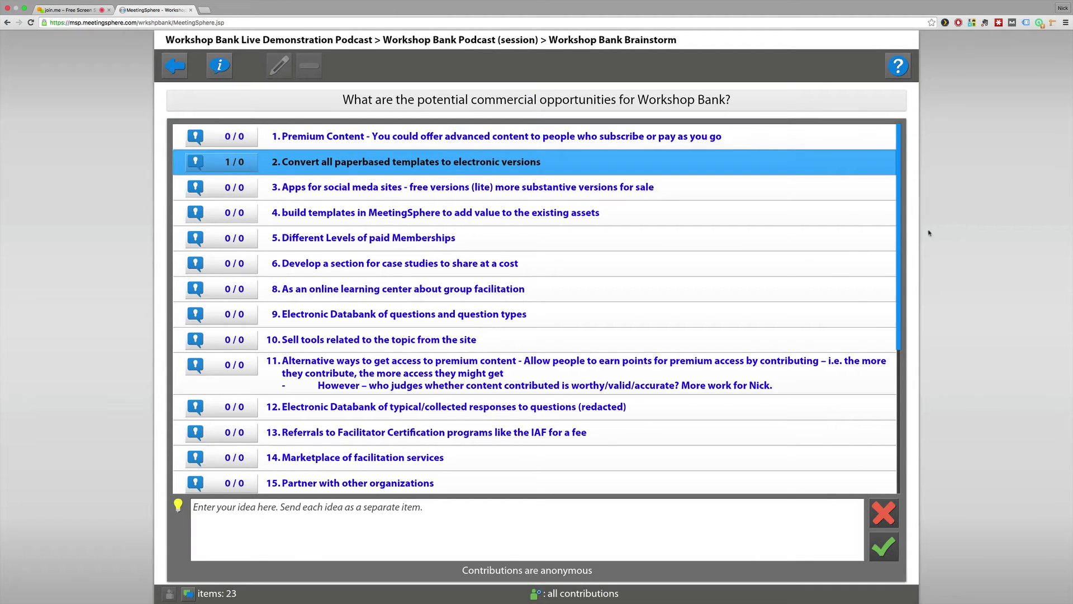
left_click_drag(899, 213, 930, 207)
left_click(234, 162)
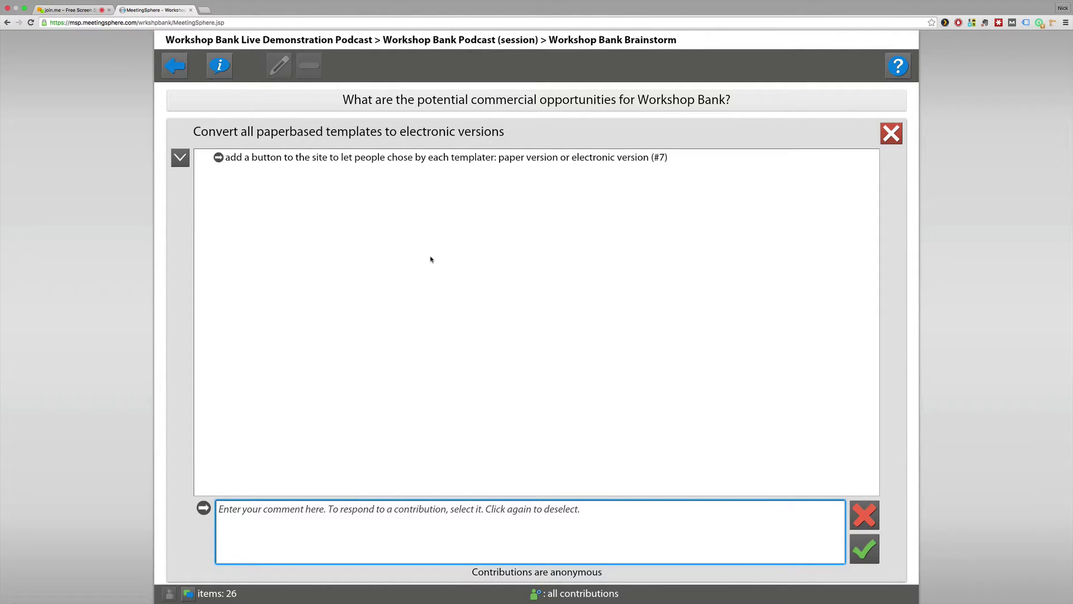
left_click(892, 134)
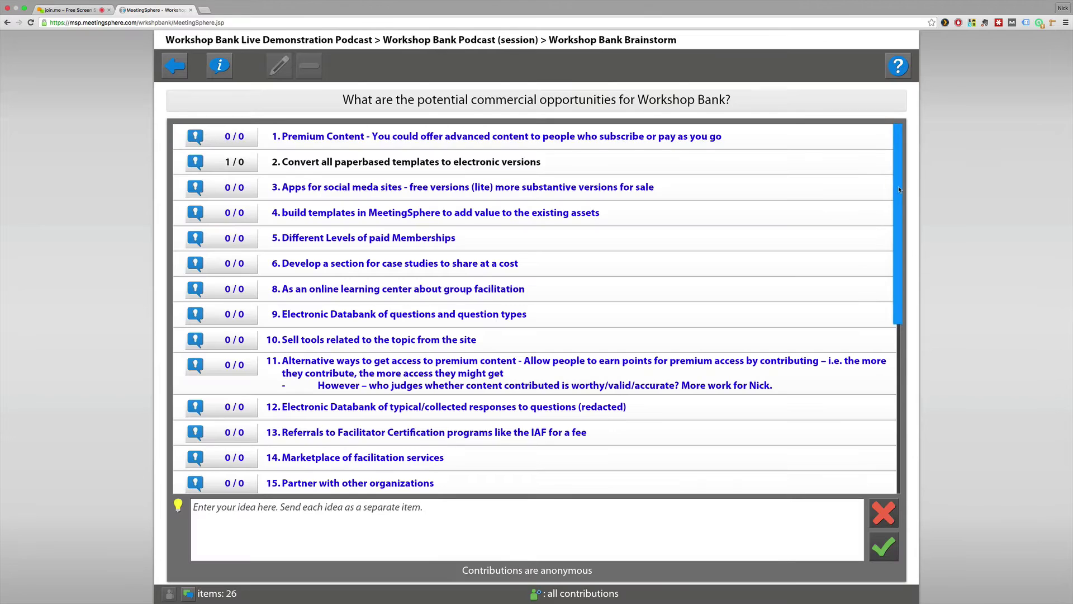
- Read the newer brainstorm ideas and check the comments on "Train the trainer/facilitator" and "Having MOOCs"
left_click_drag(893, 180, 914, 401)
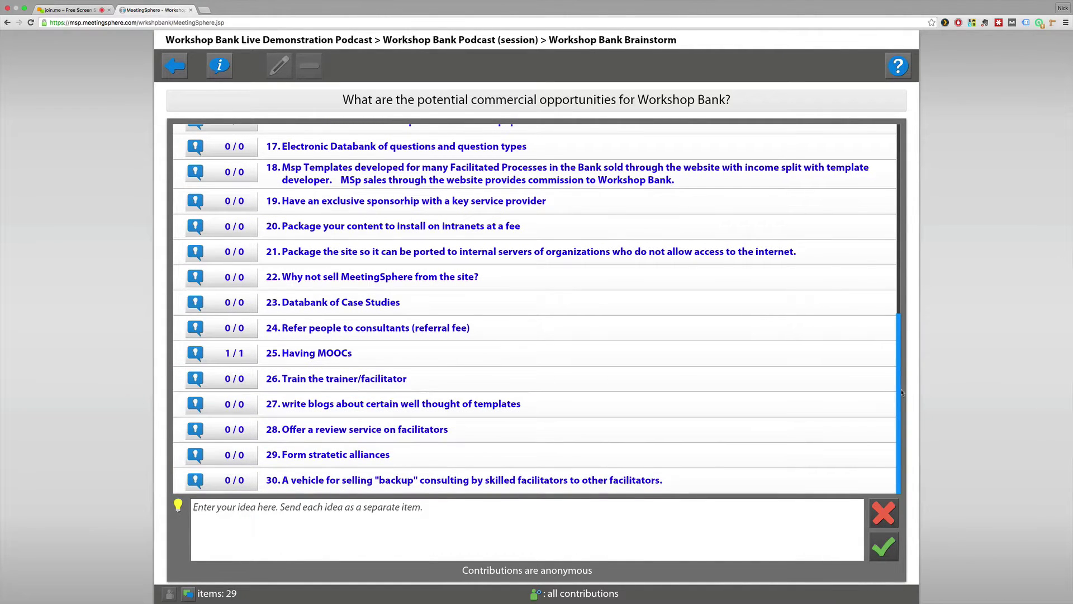
left_click_drag(897, 390, 898, 438)
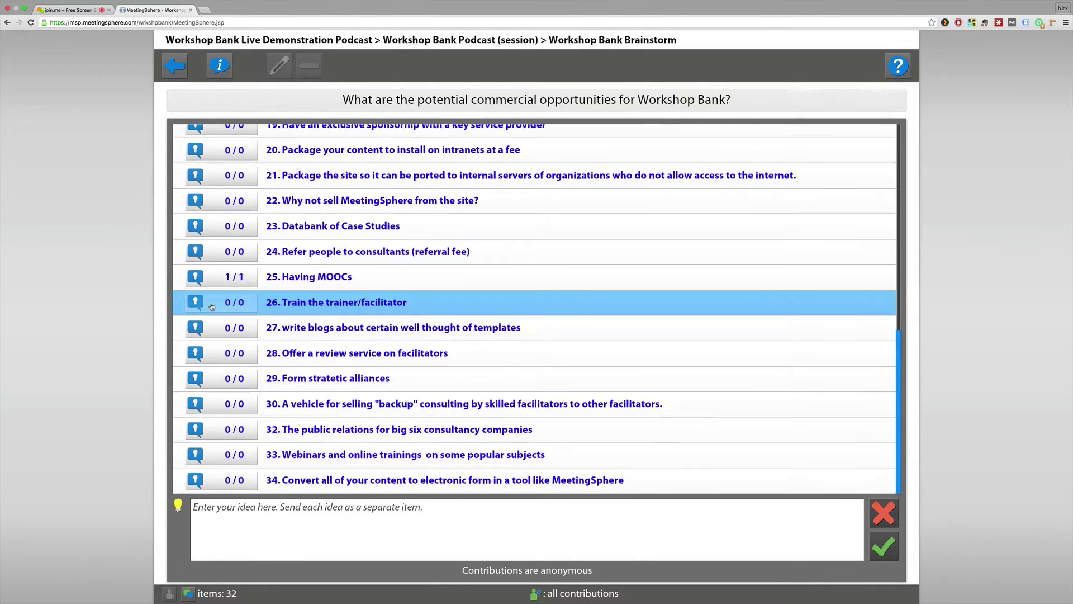
left_click(212, 307)
left_click(892, 133)
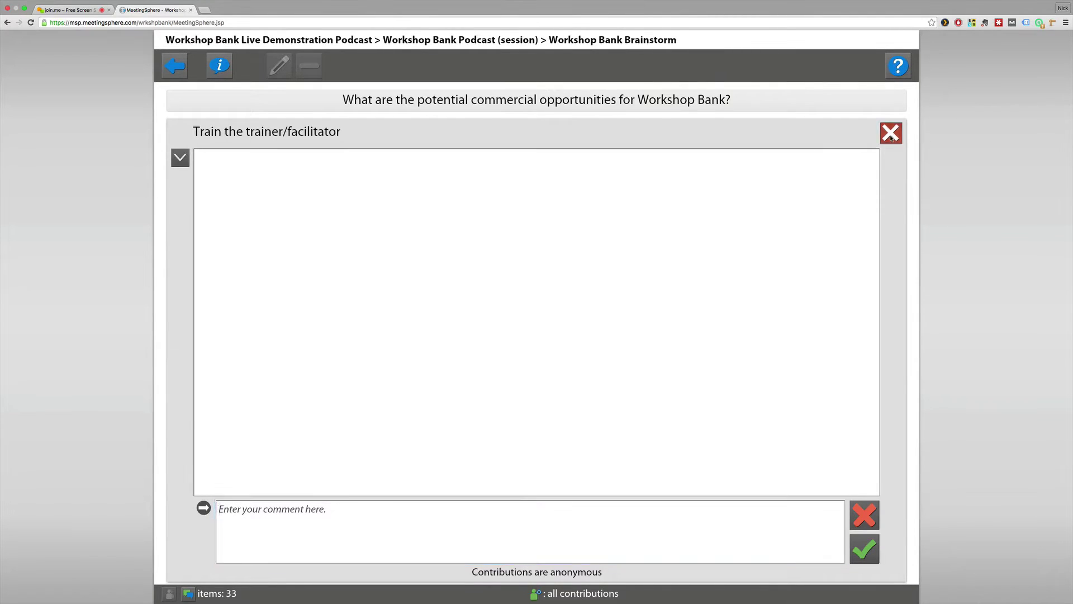
left_click(222, 276)
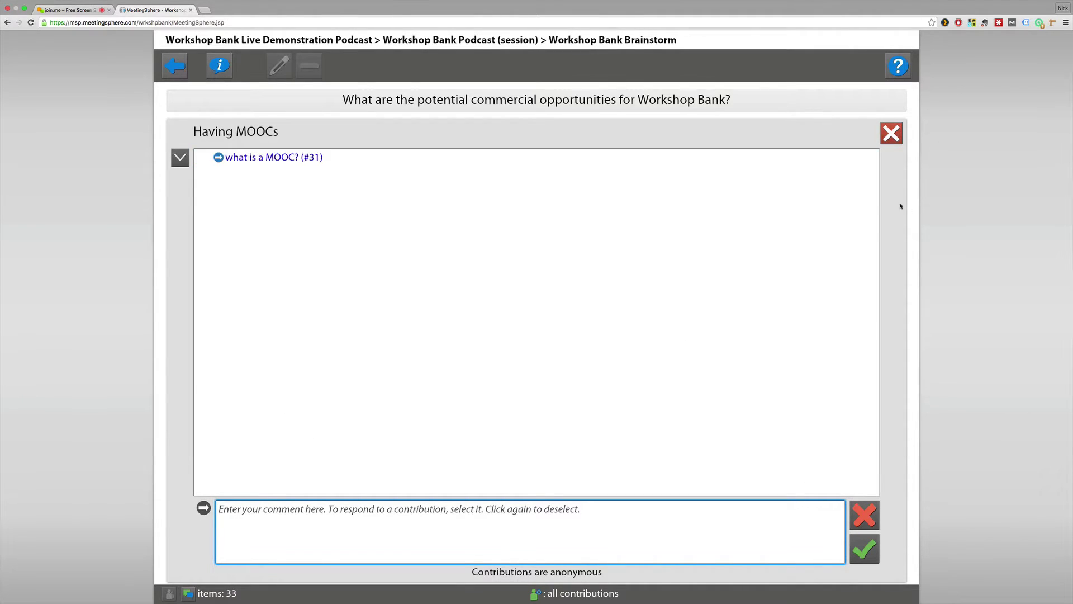
left_click(892, 134)
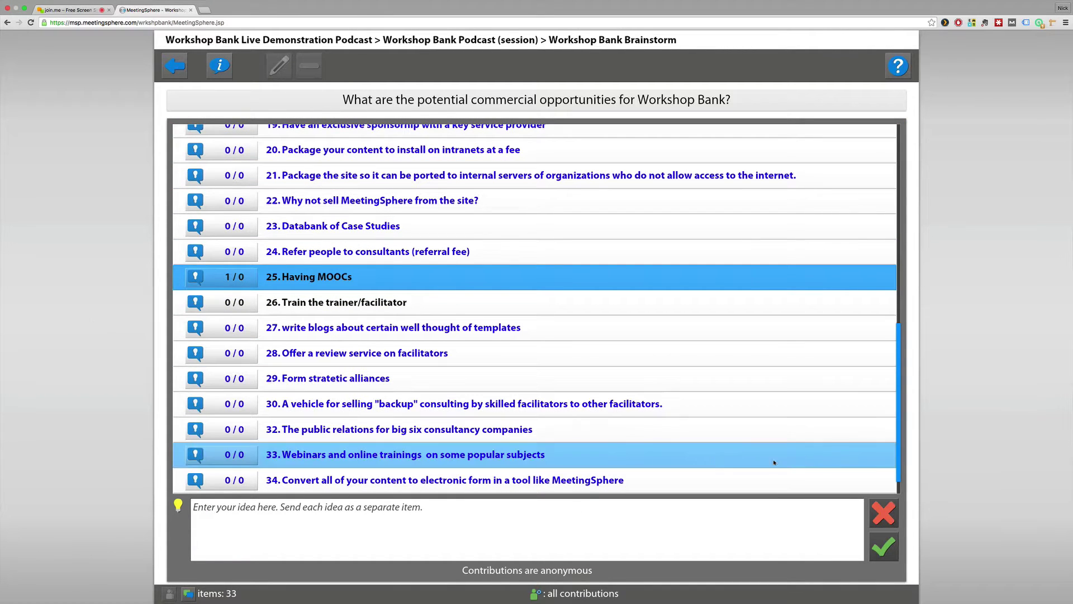
- Review the whole idea list again and read the new reply under "Having MOOCs"
left_click_drag(901, 397, 901, 412)
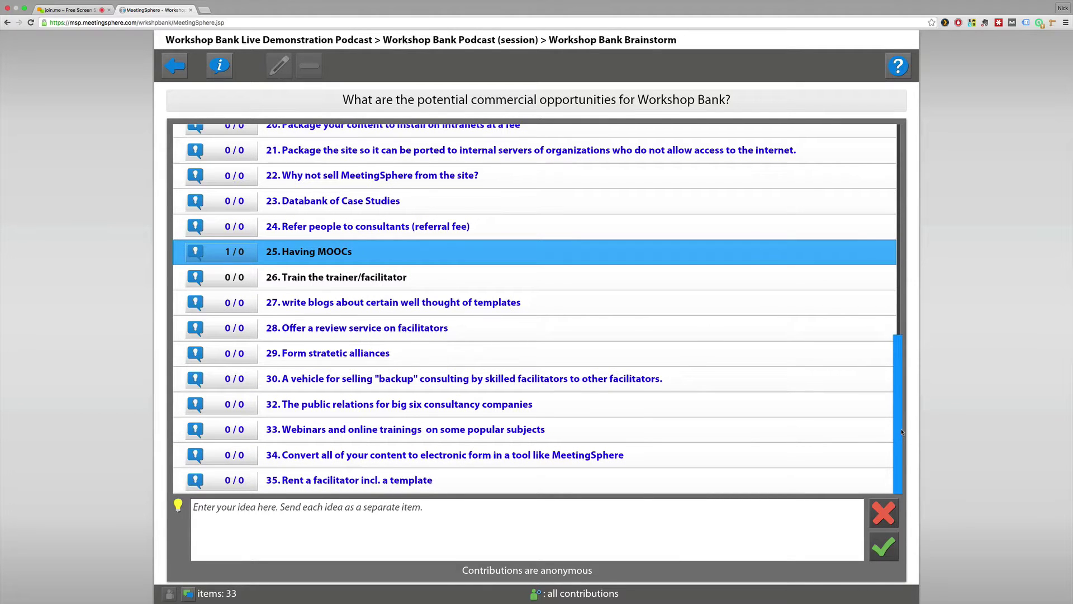
left_click_drag(910, 418, 930, 173)
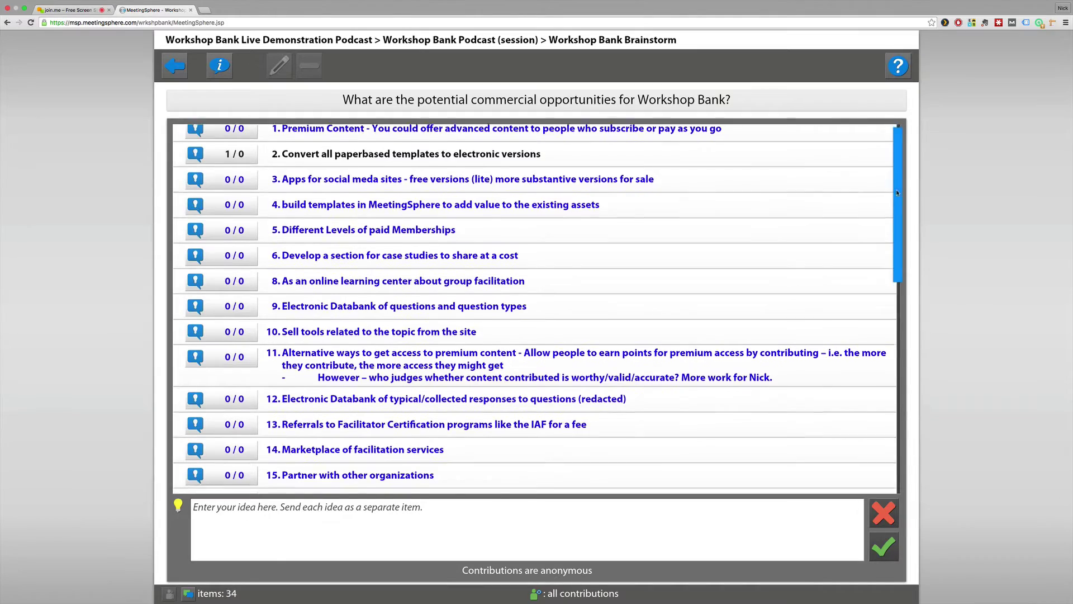
left_click_drag(897, 186, 898, 407)
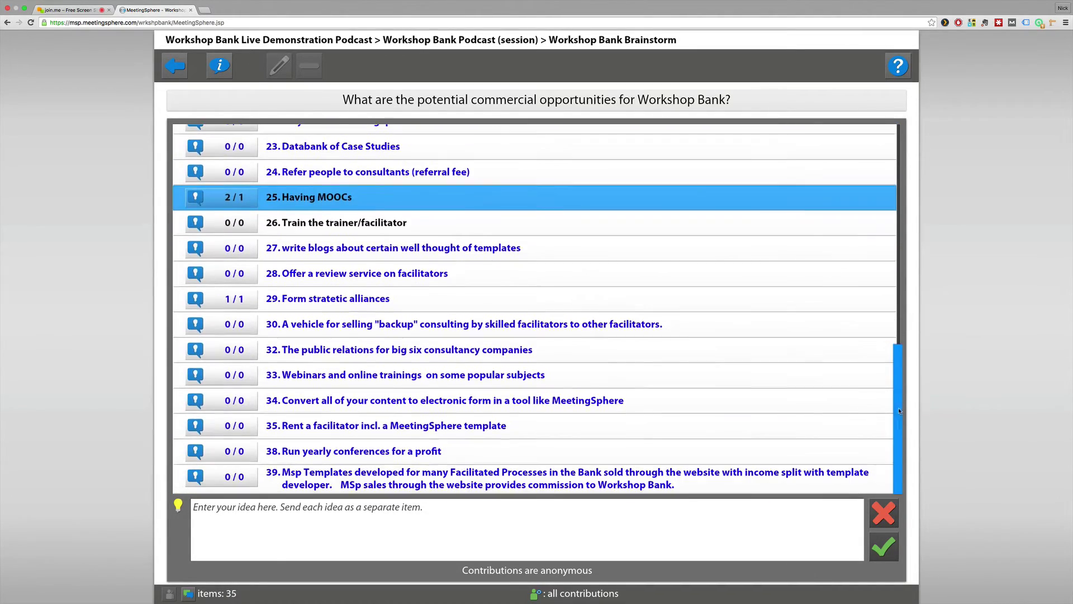
left_click(226, 199)
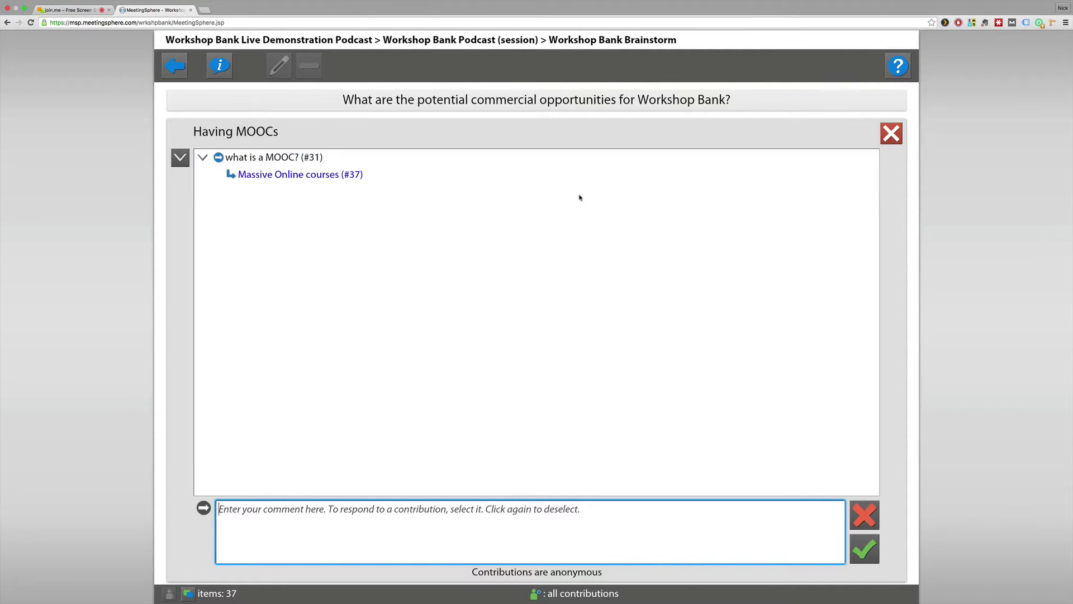
left_click(891, 133)
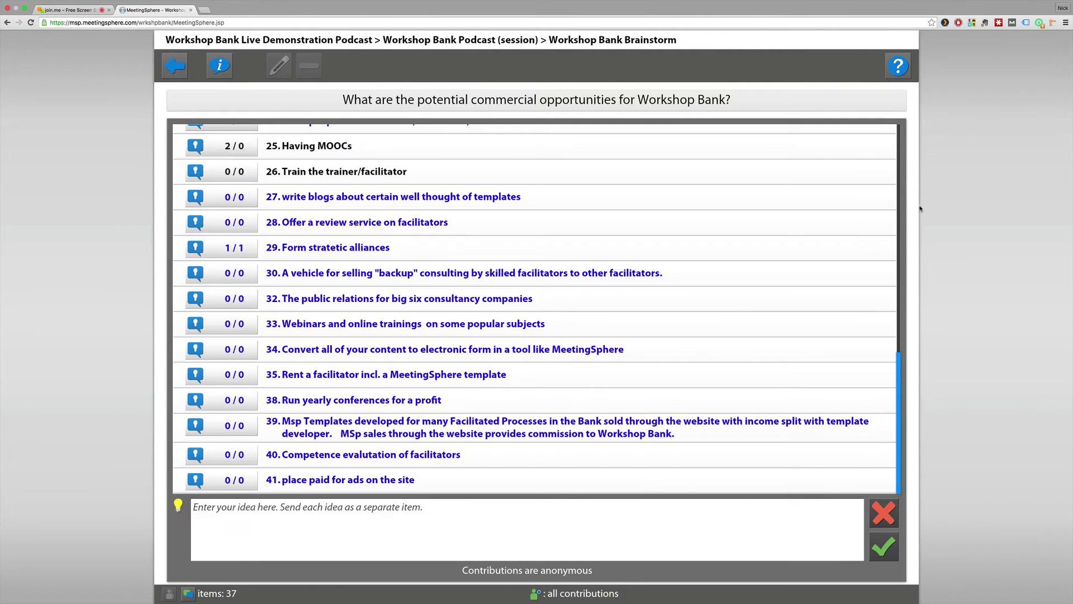
- Post the comment "We have no current partnership arrangements" under the idea "Form stratetic alliances", and return to the idea list
left_click(227, 253)
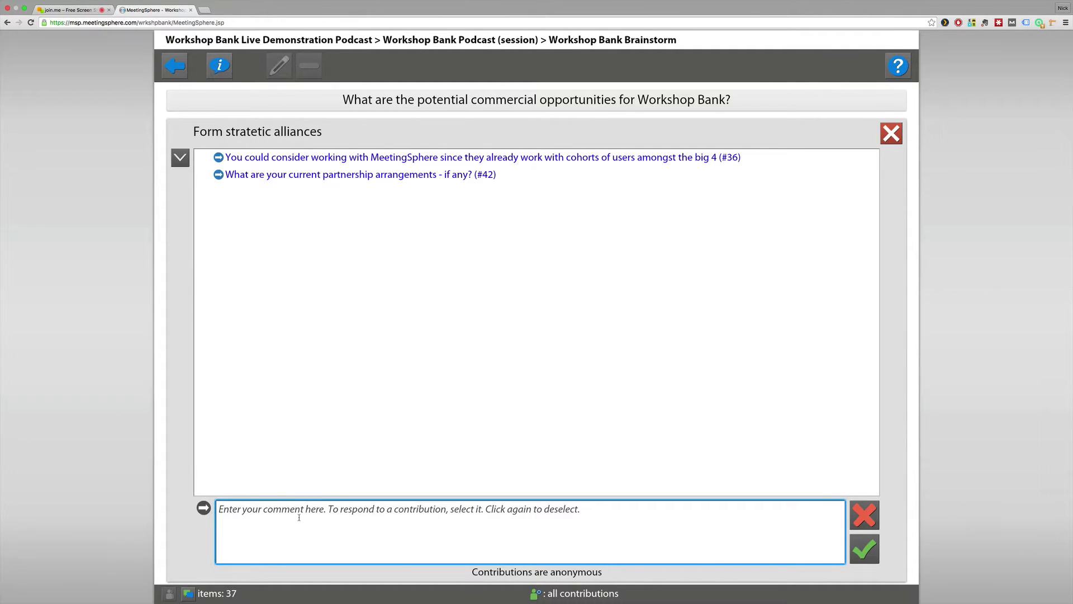
type("We have ")
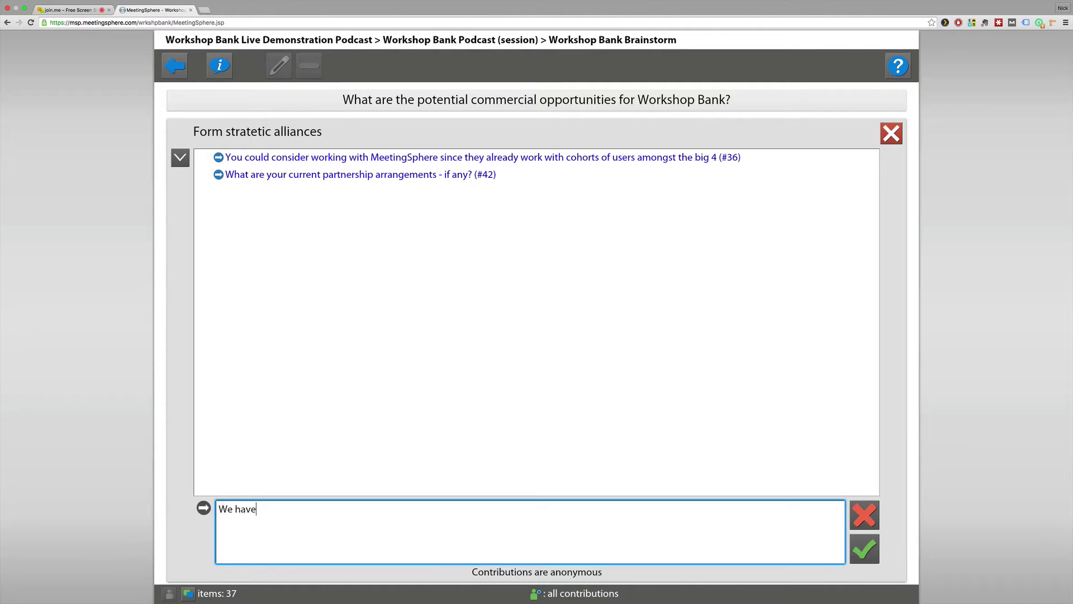
type("no current partnership arrange,ment")
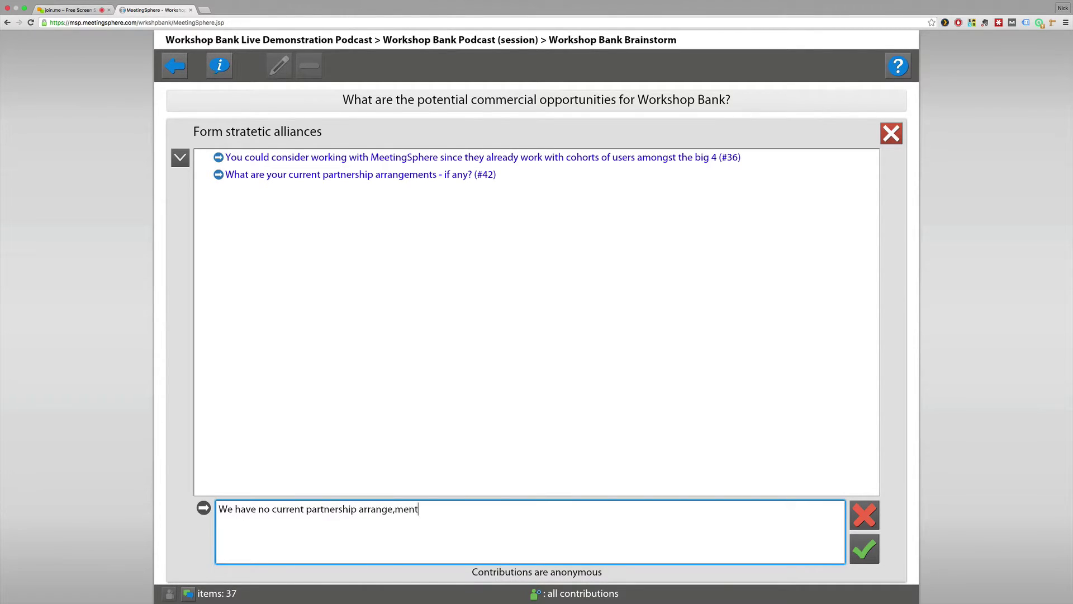
key("BackSpace")
key("BackSpace")
key("BackSpace")
key("BackSpace")
key("BackSpace")
type("ments")
key("Return")
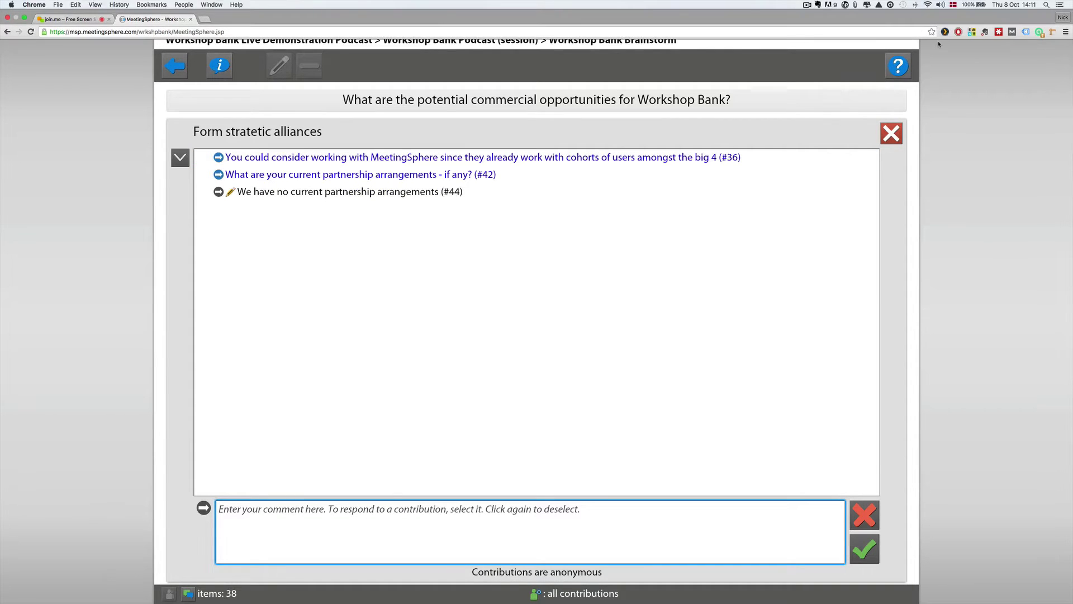
left_click(893, 135)
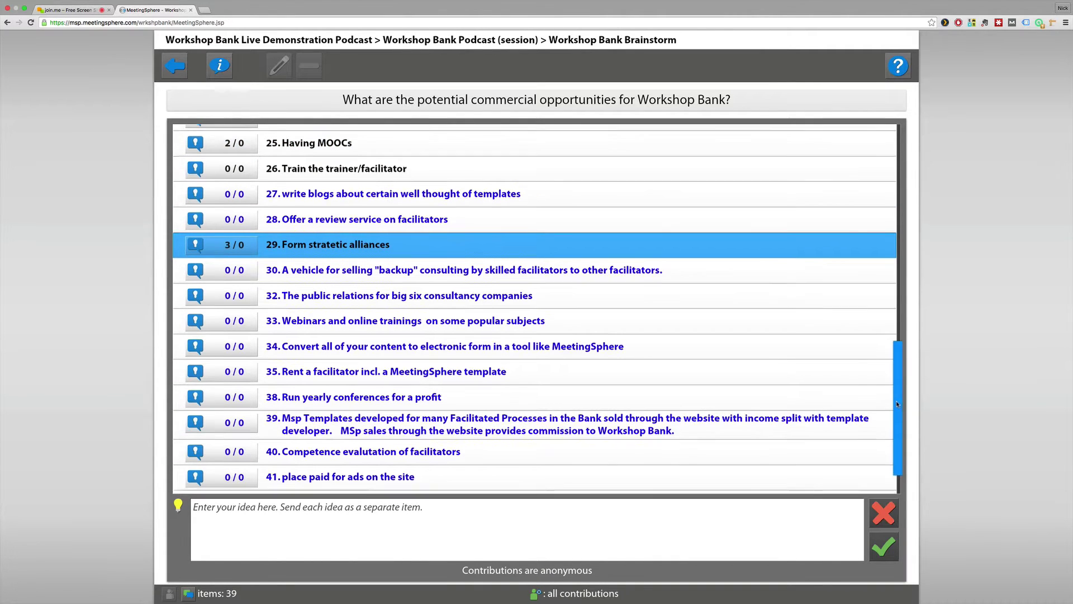
- Look over the newer brainstorm ideas and recheck the comments on "Form stratetic alliances" and "Having MOOCs"
scroll(896, 425, "down", 2)
scroll(896, 425, "up", 5)
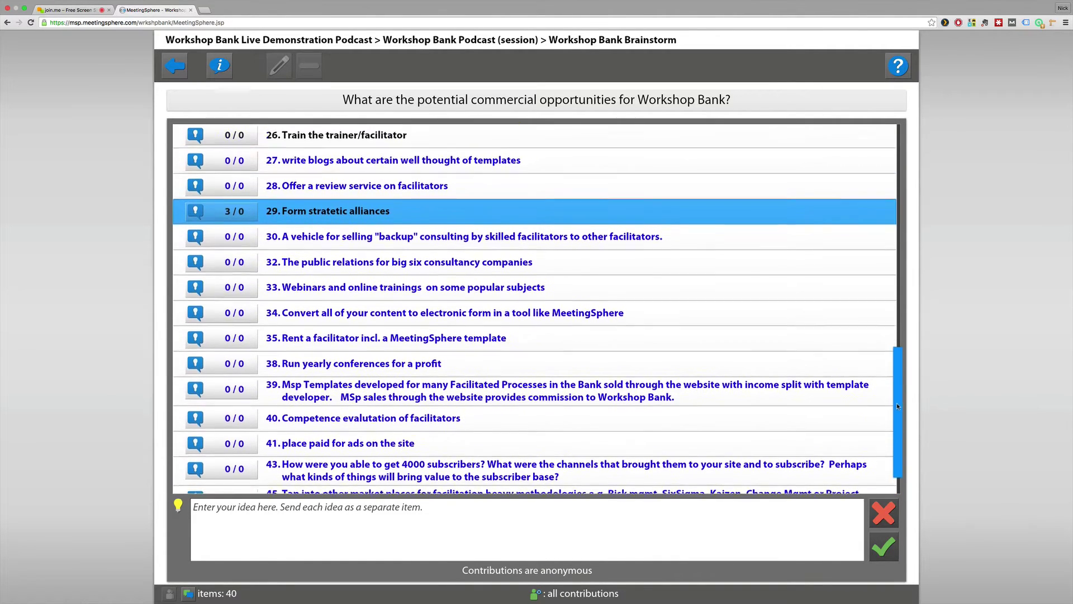
left_click_drag(894, 366, 881, 408)
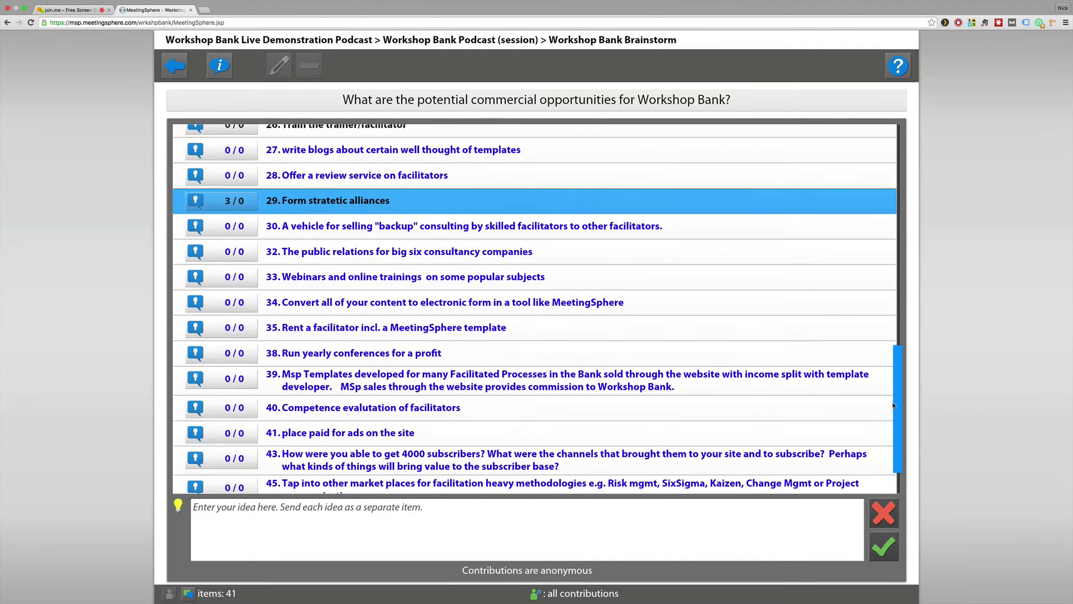
left_click(503, 186)
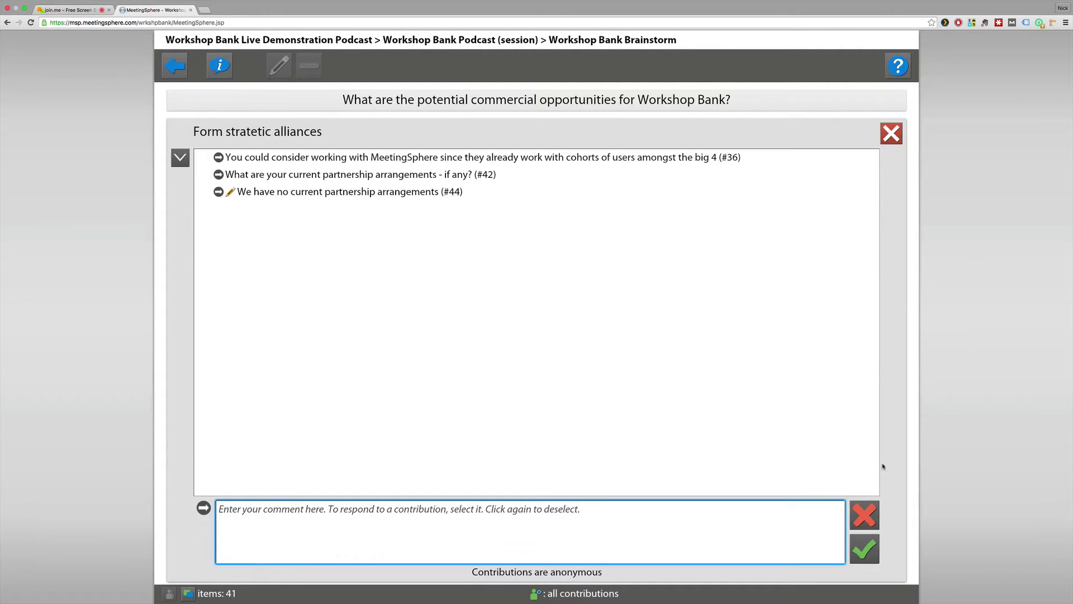
left_click(892, 133)
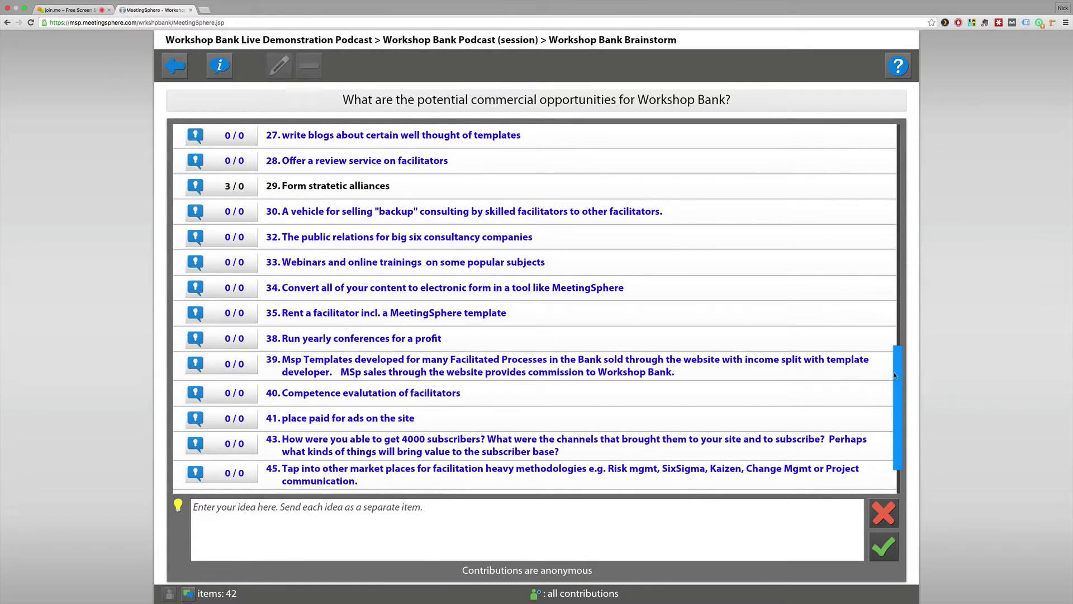
left_click_drag(894, 372, 896, 334)
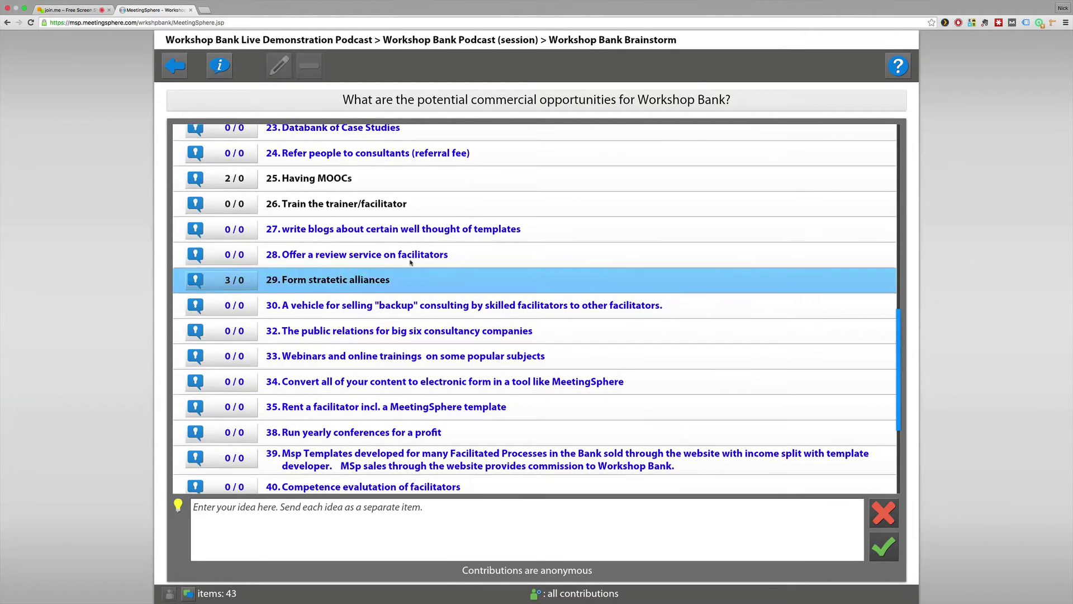
left_click(236, 180)
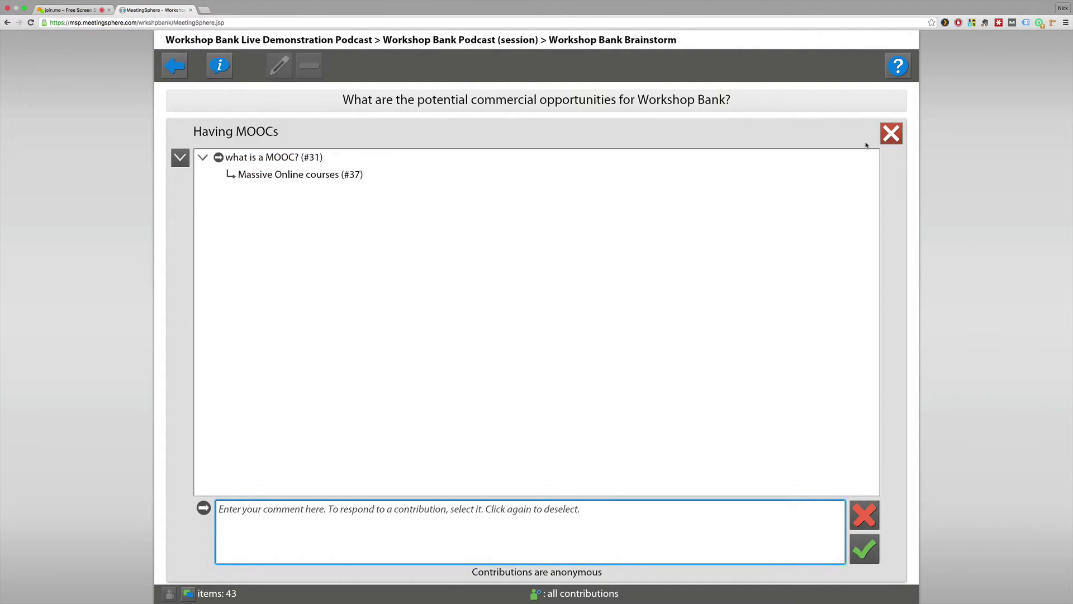
left_click(892, 134)
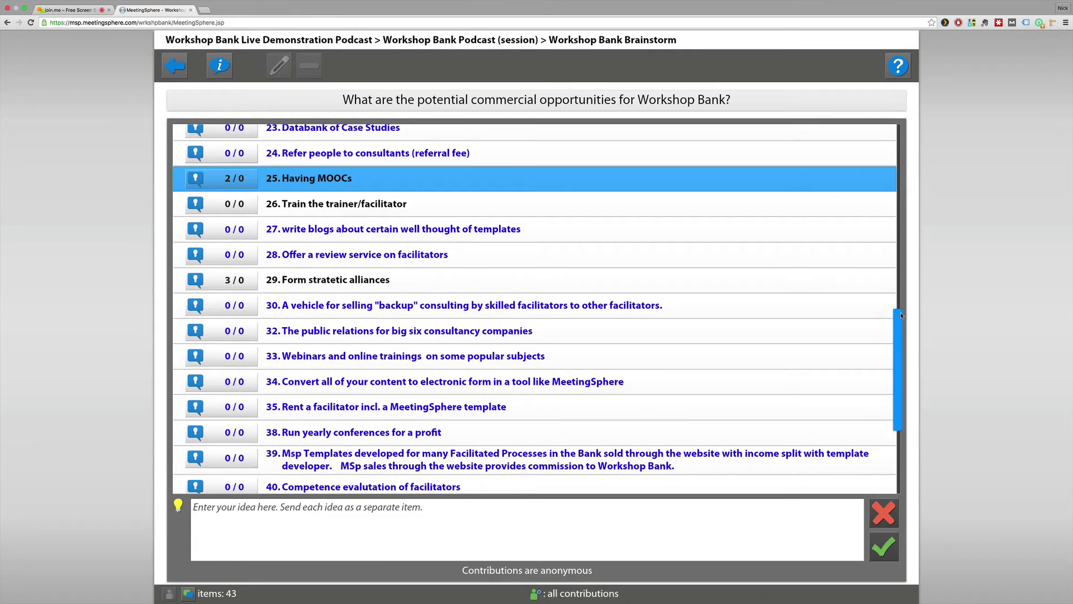
- Read through the brainstorm list from the first idea to the newest one
left_click_drag(900, 314, 908, 397)
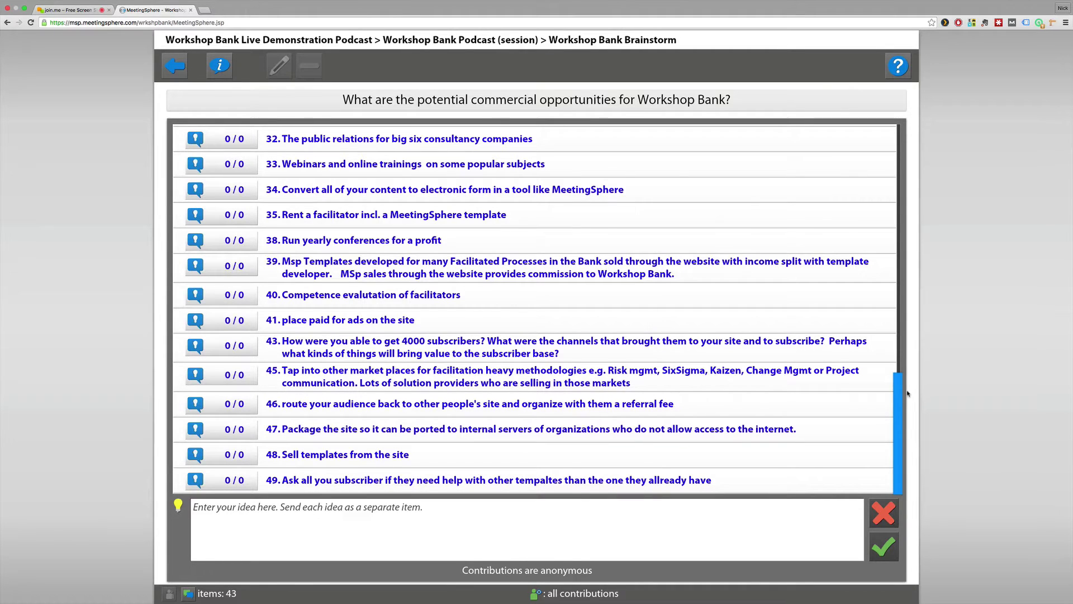
left_click_drag(908, 394, 854, 127)
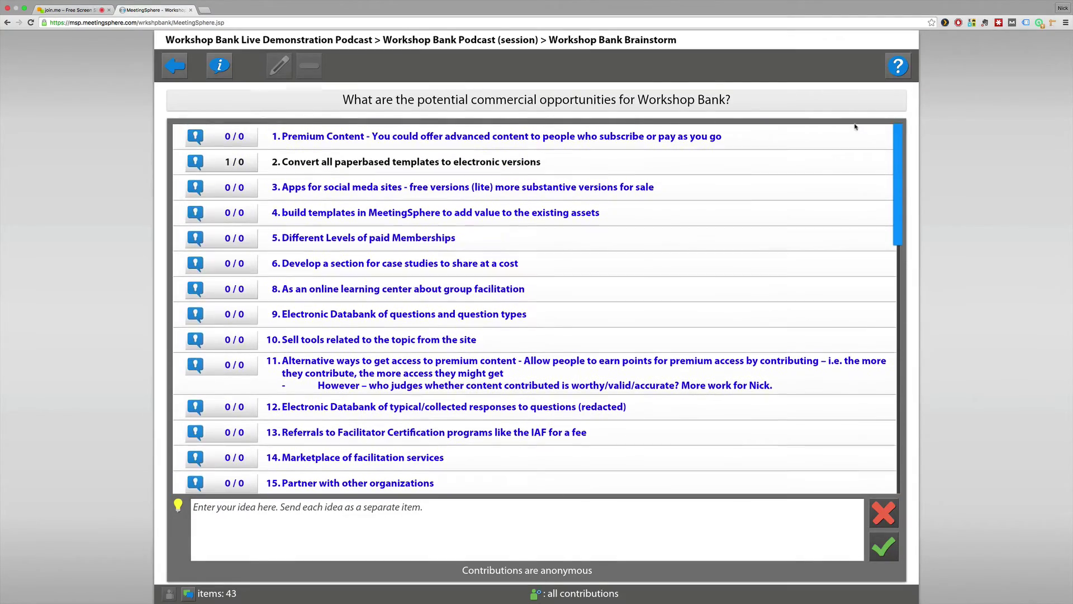
scroll(853, 238, "down", 20)
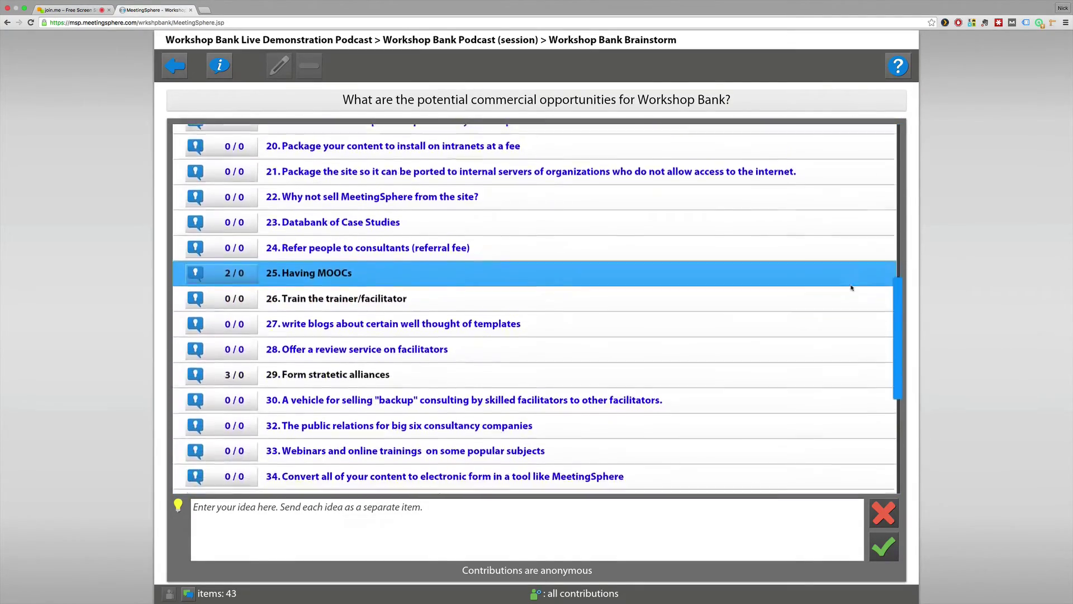
scroll(859, 386, "down", 3)
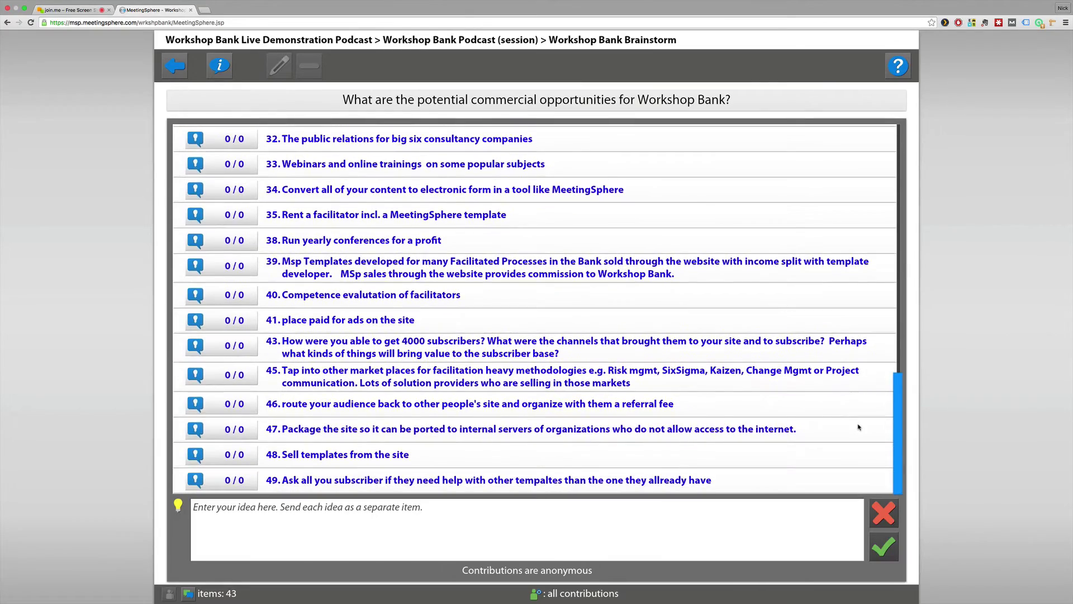
scroll(860, 427, "up", 20)
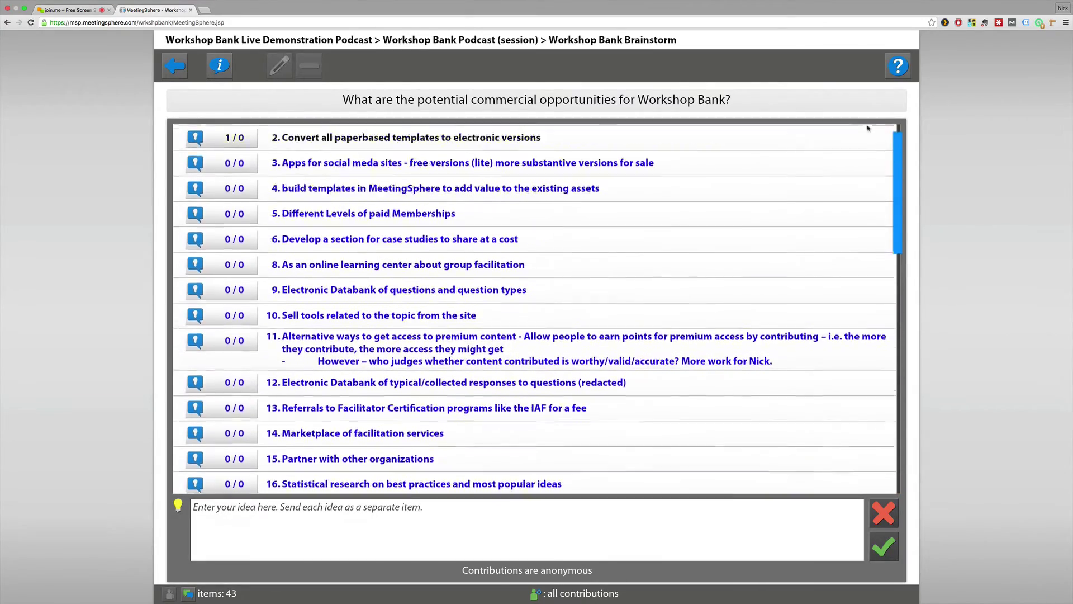
scroll(889, 124, "down", 1)
scroll(901, 127, "up", 1)
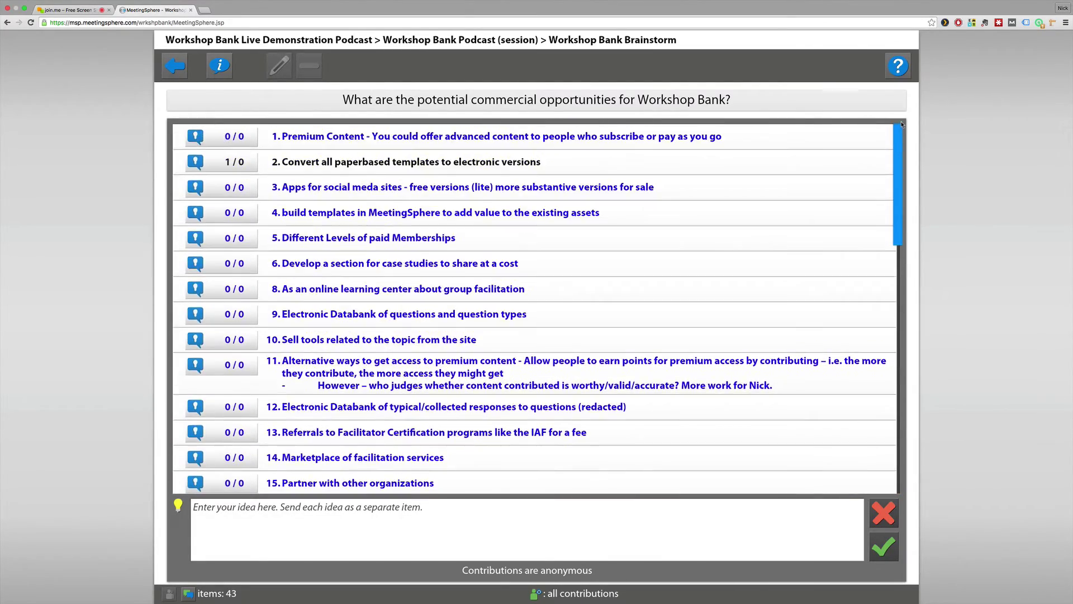
- Post the comment "Mainly organic traffic" on idea 43 about how the 4000 subscribers were gained, and return to the idea list
left_click_drag(901, 124, 915, 423)
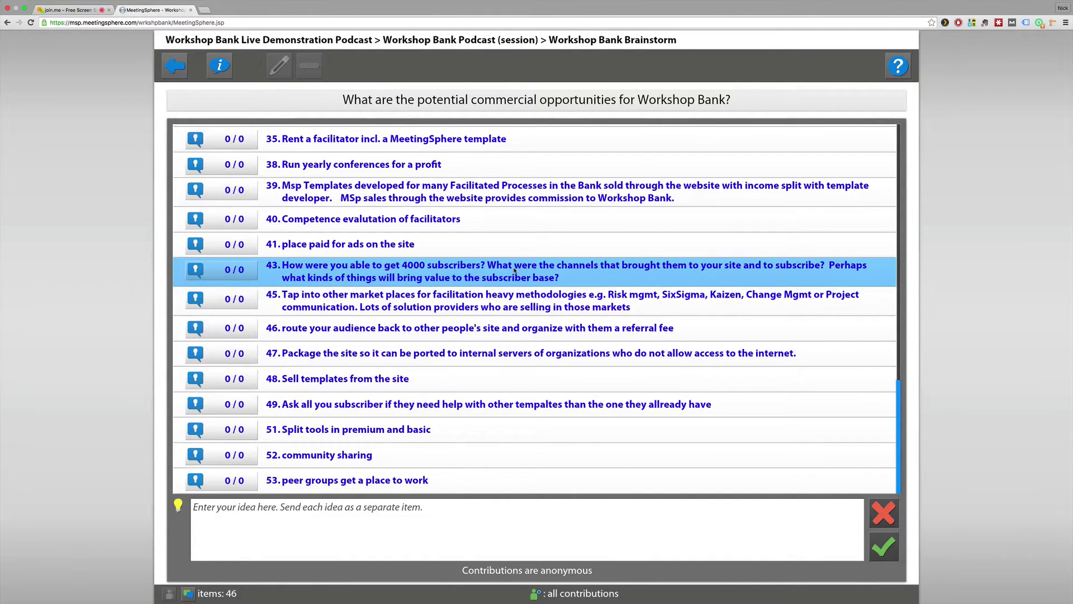
left_click(232, 271)
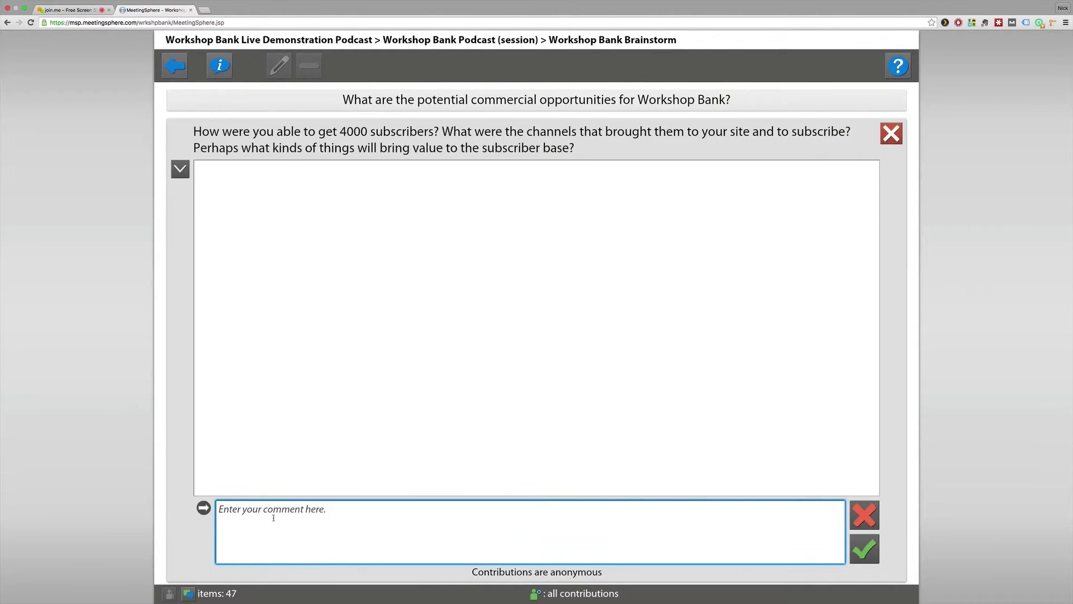
type("Mainly organic traffic")
key("Return")
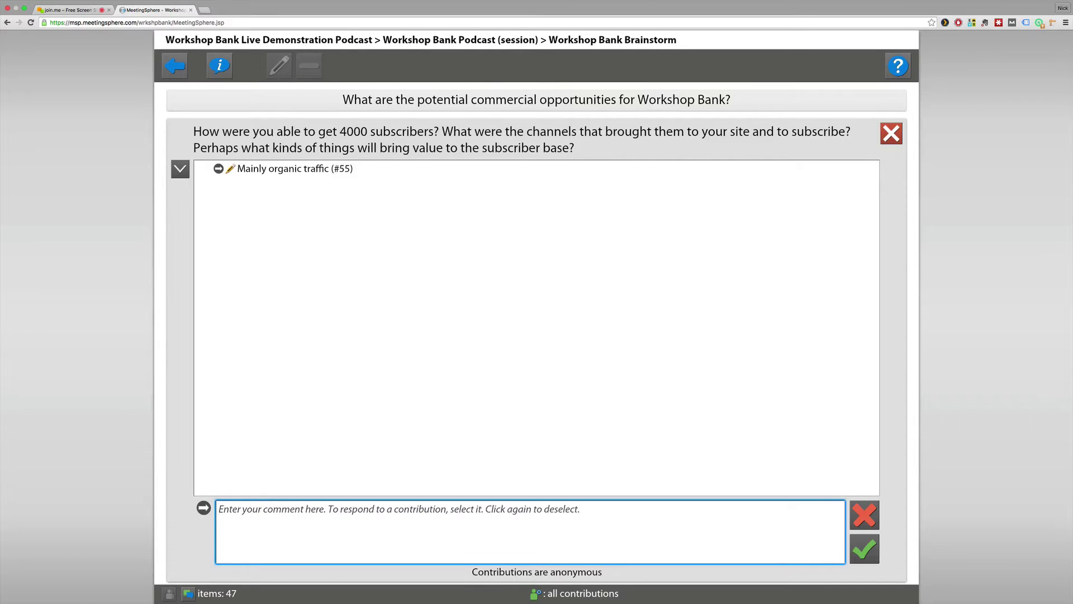
left_click(891, 134)
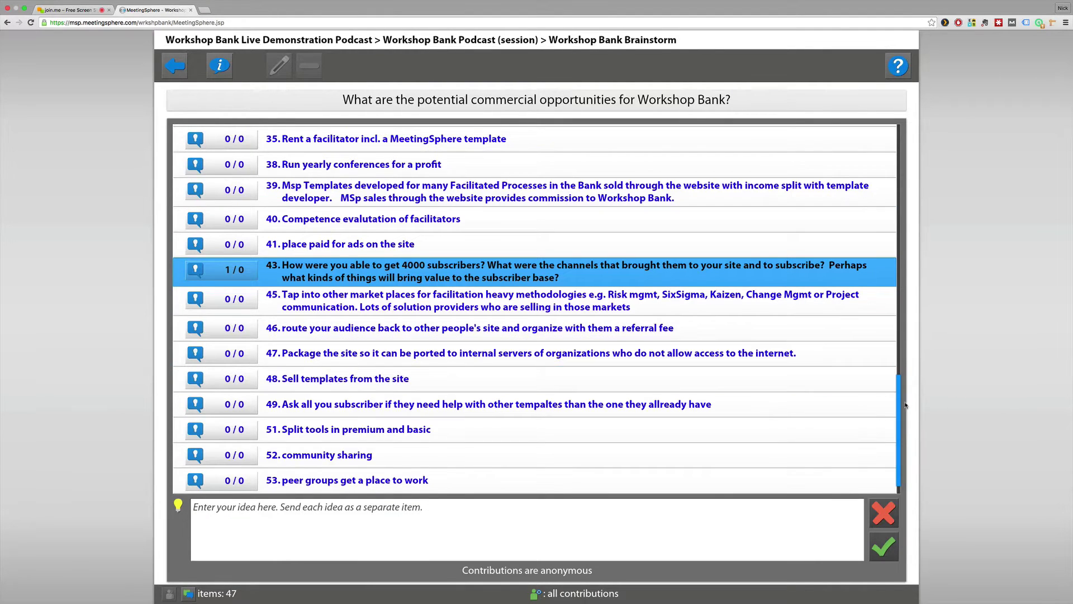
- Check the latest brainstorm idea and read the session chat for new messages, closing the chat each time
left_click_drag(902, 405, 902, 440)
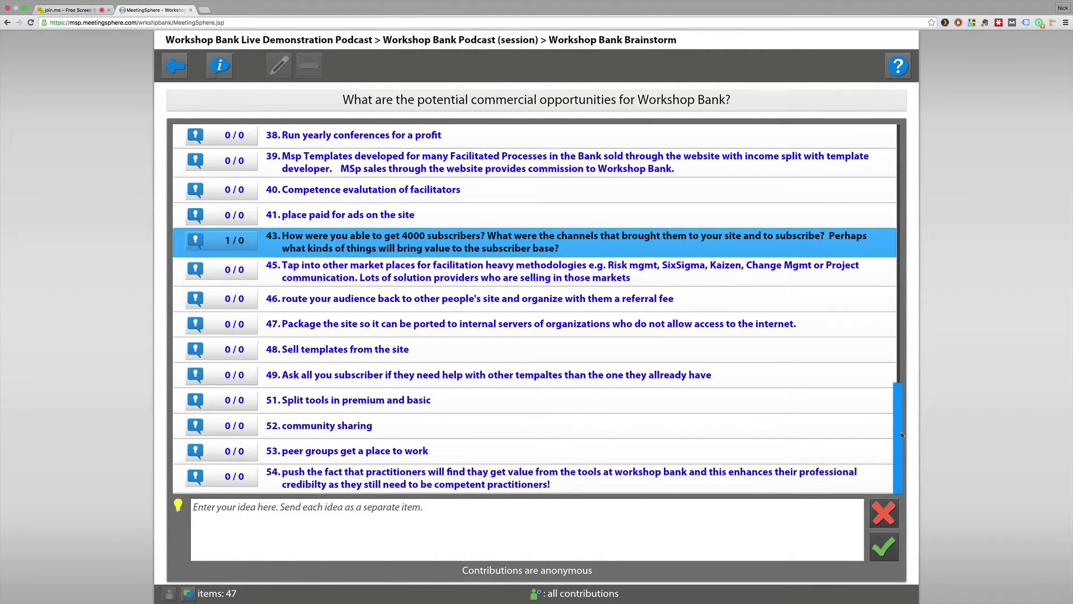
left_click(188, 593)
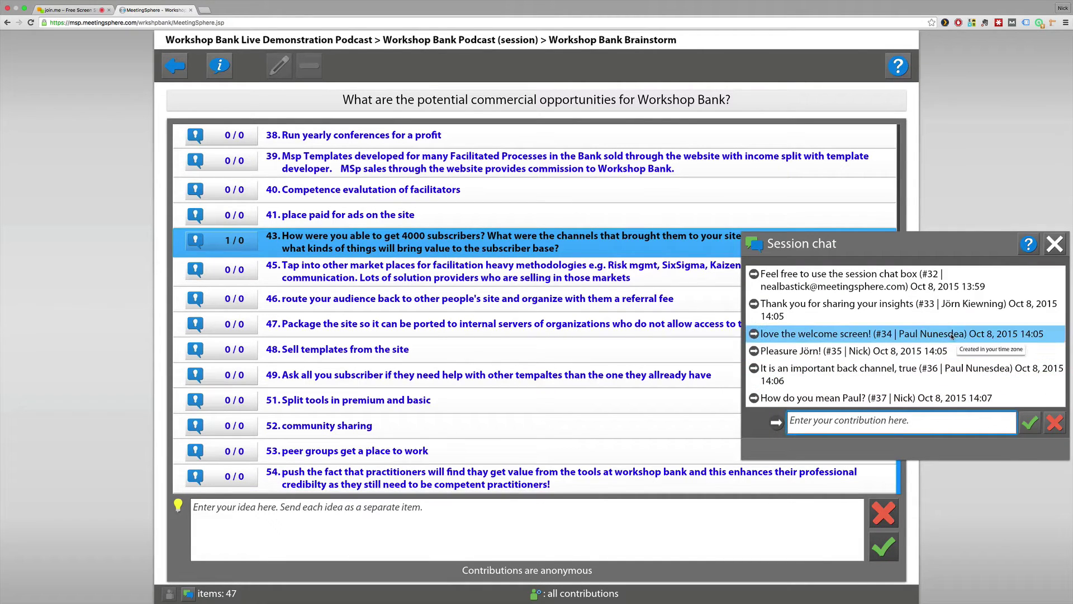
left_click(1055, 245)
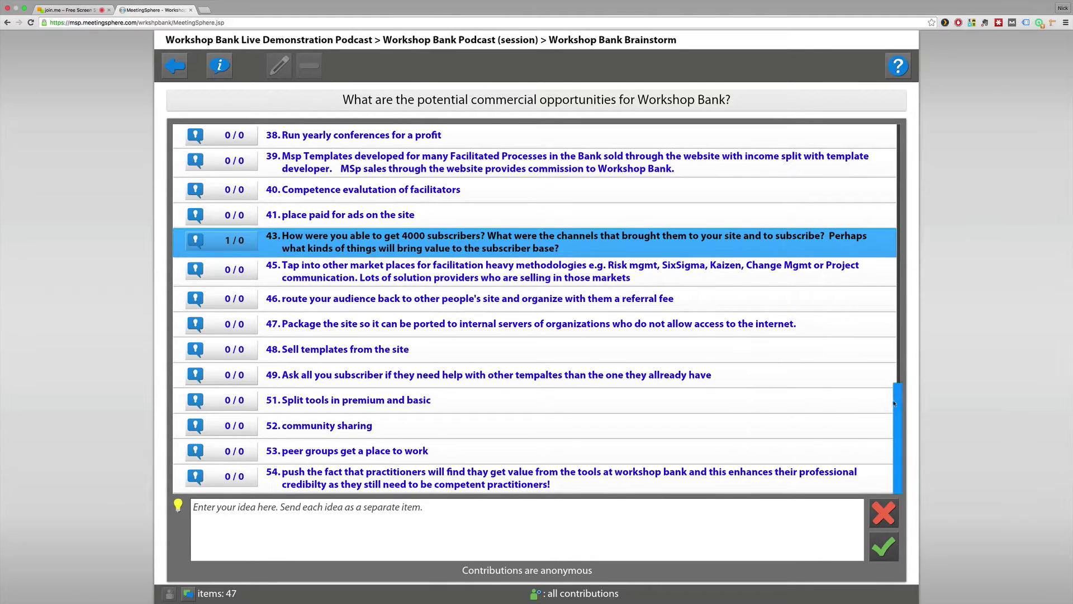
left_click(190, 594)
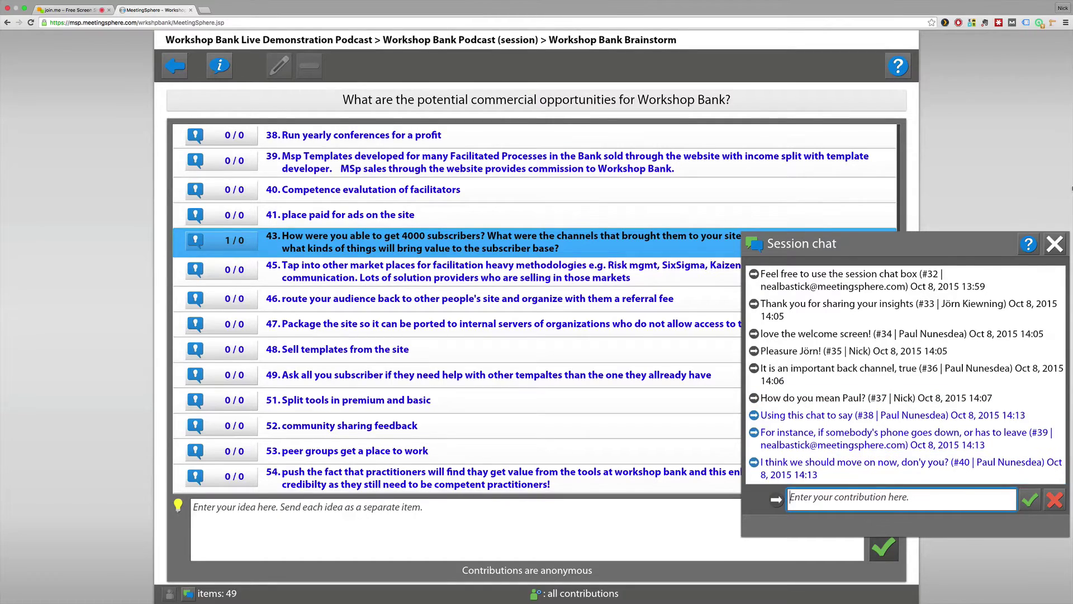
left_click(1049, 250)
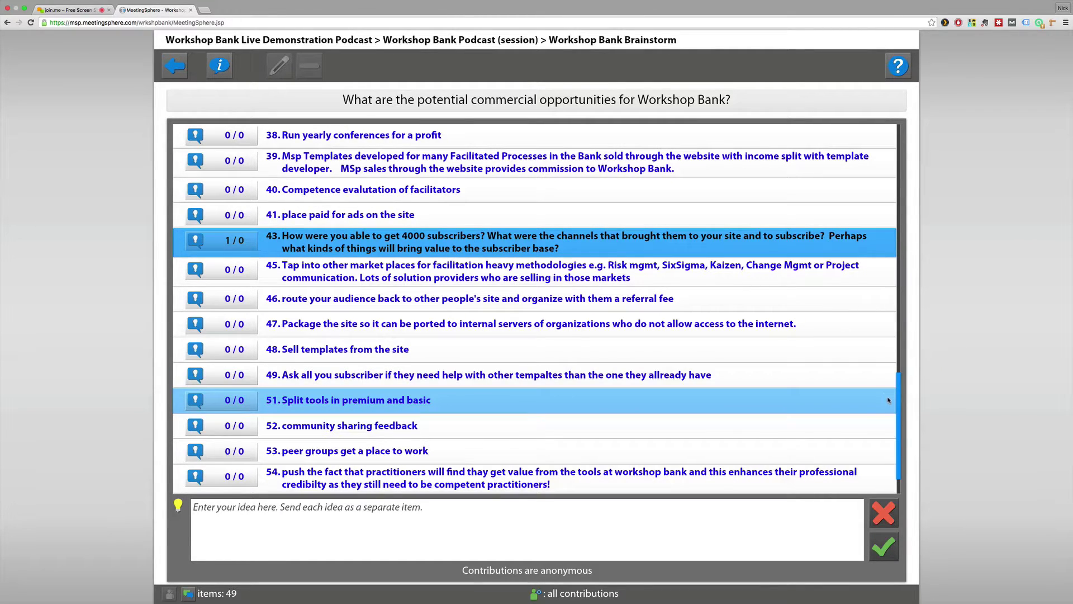
- Review the complete list of brainstorm ideas again, including the newly added ones at its end
scroll(894, 472, "down", 2)
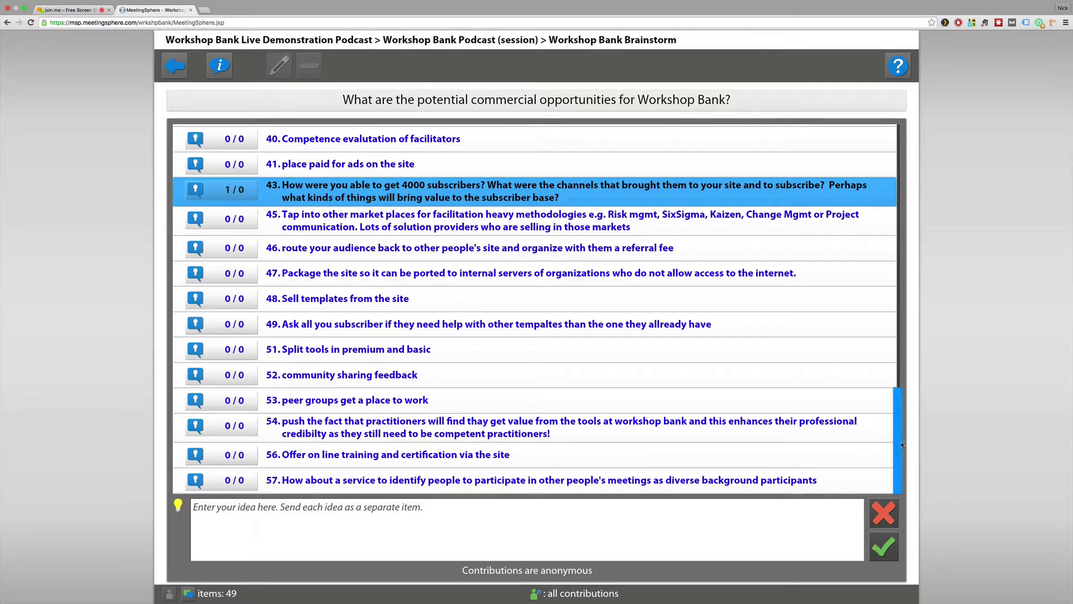
scroll(901, 425, "up", 3)
scroll(910, 357, "up", 10)
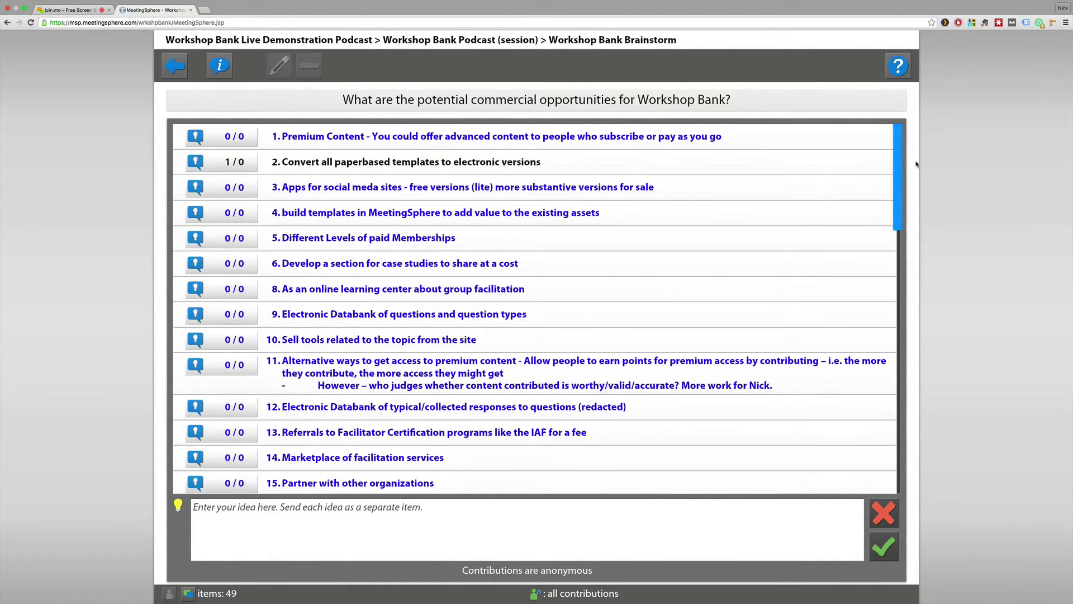
scroll(916, 174, "down", 2)
scroll(910, 192, "down", 3)
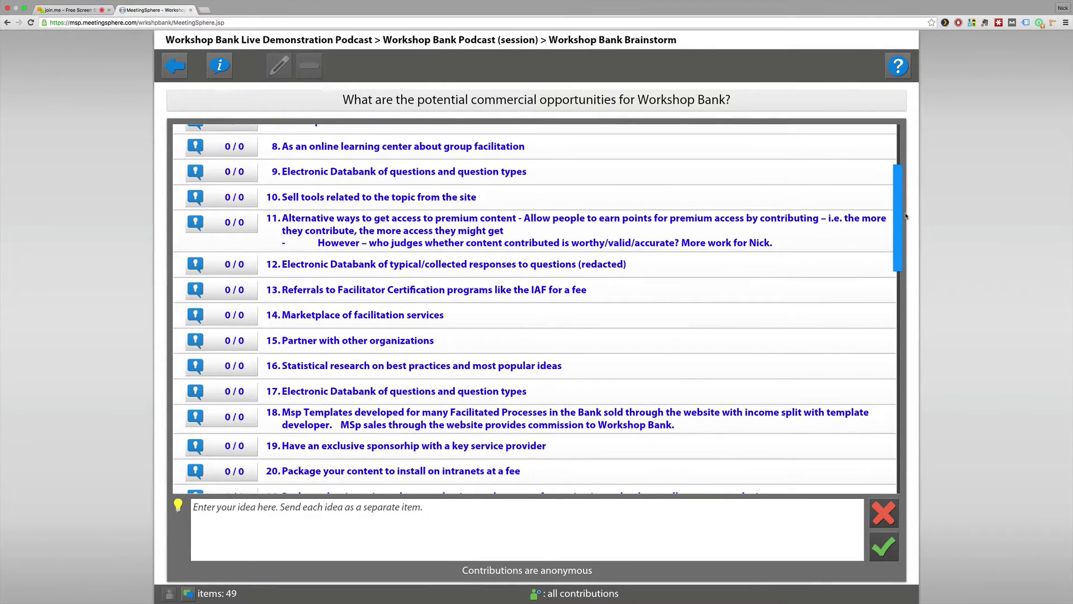
left_click_drag(906, 216, 918, 441)
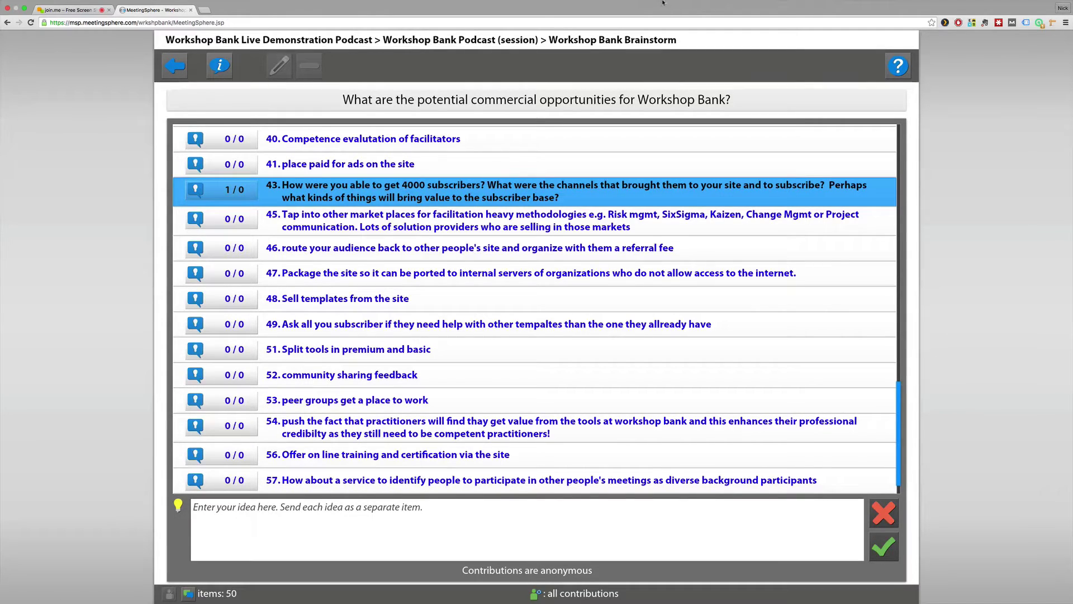
left_click(806, 5)
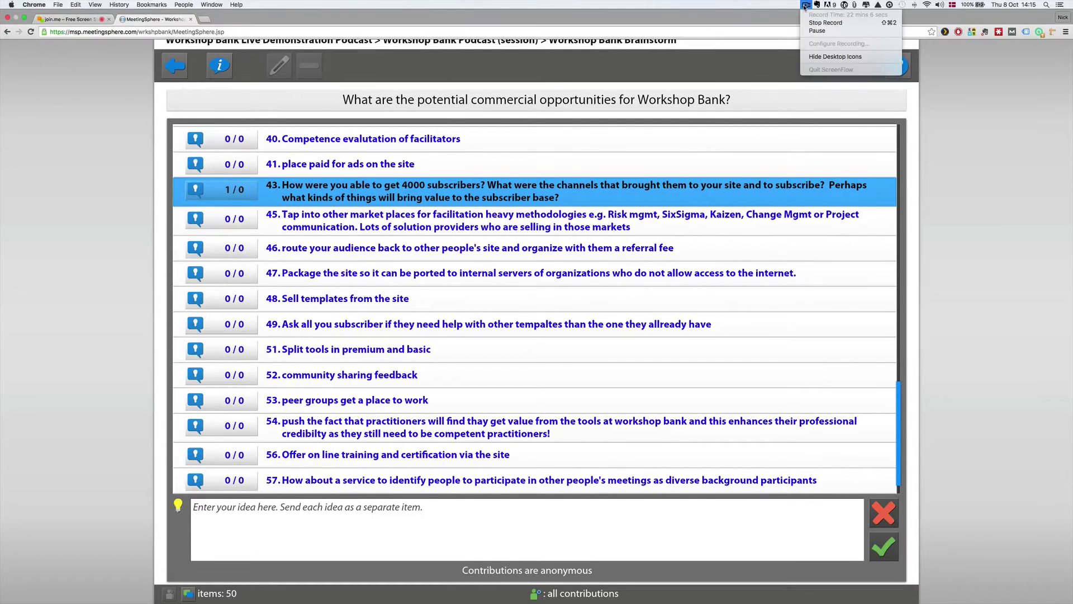
left_click(806, 7)
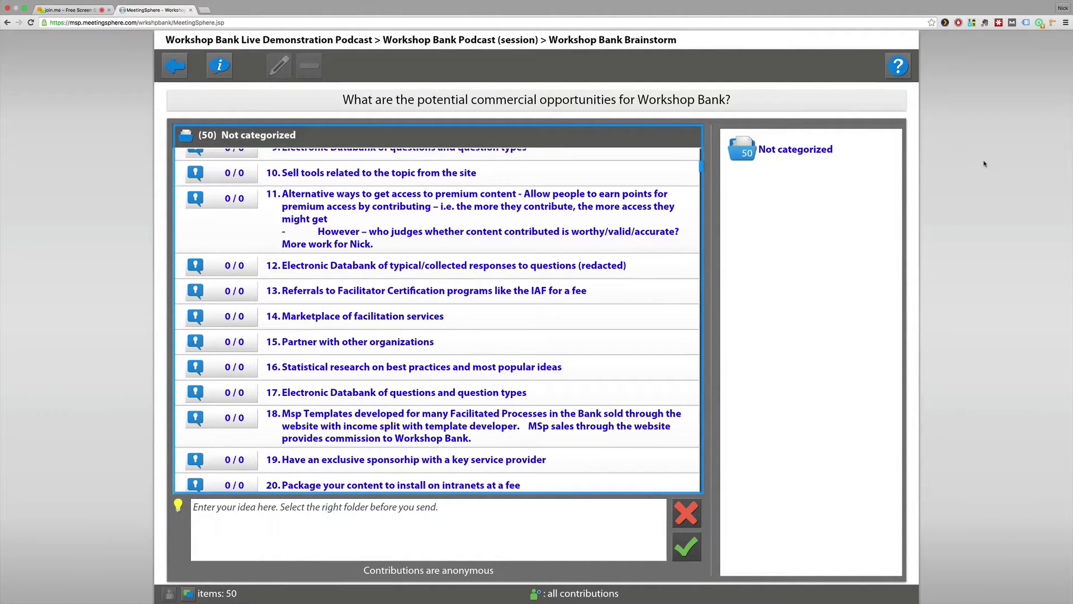
- Read the suggested category names in the session chat while the ideas are still uncategorized
left_click(187, 593)
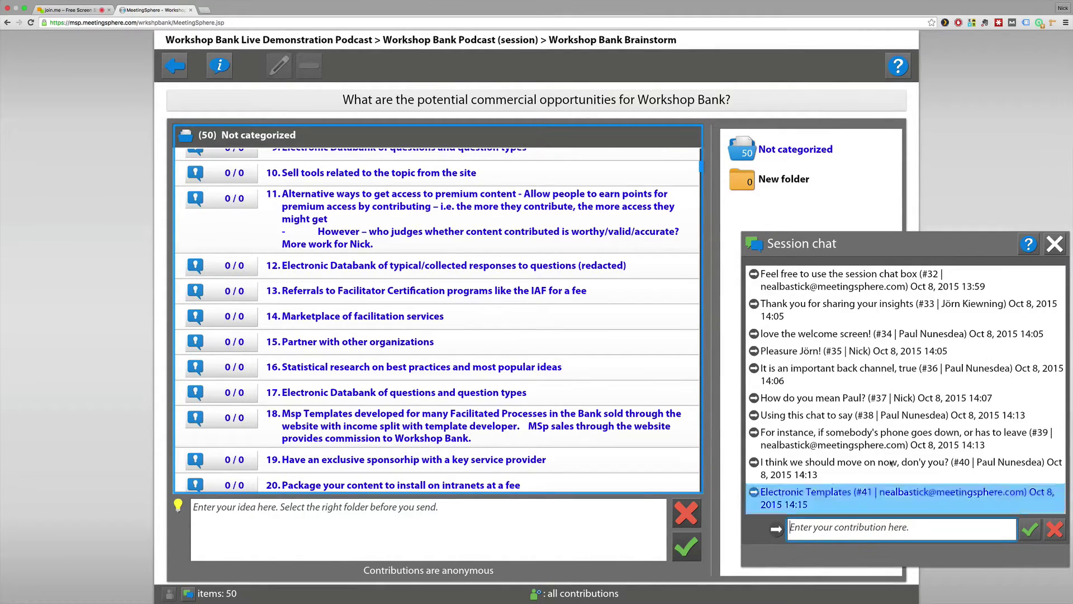
left_click(1057, 246)
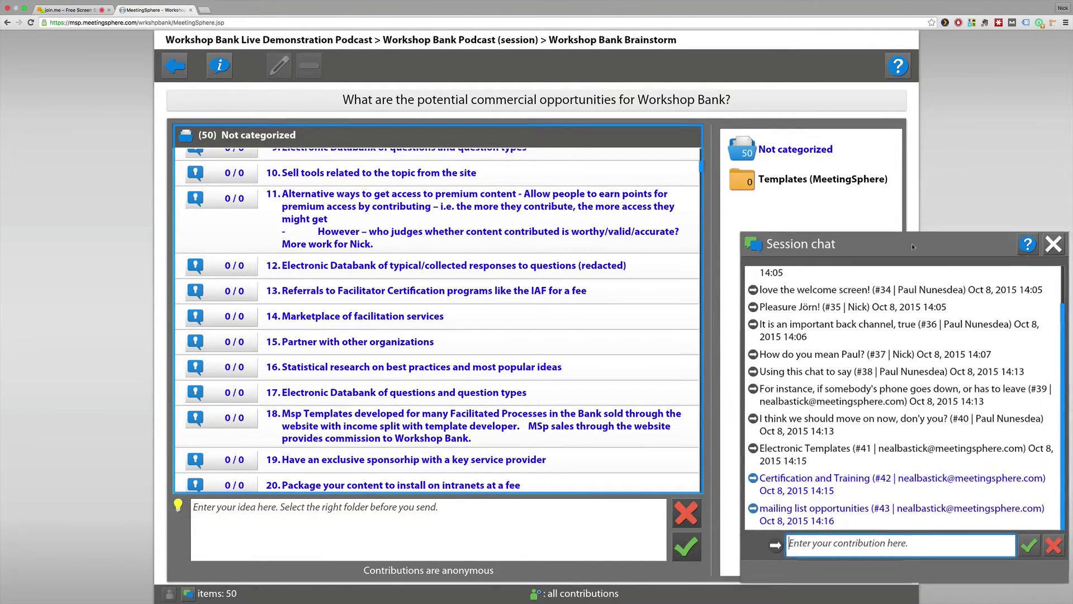
- Move the session chat window clear of the category folders and close it
left_click_drag(927, 232, 180, 10)
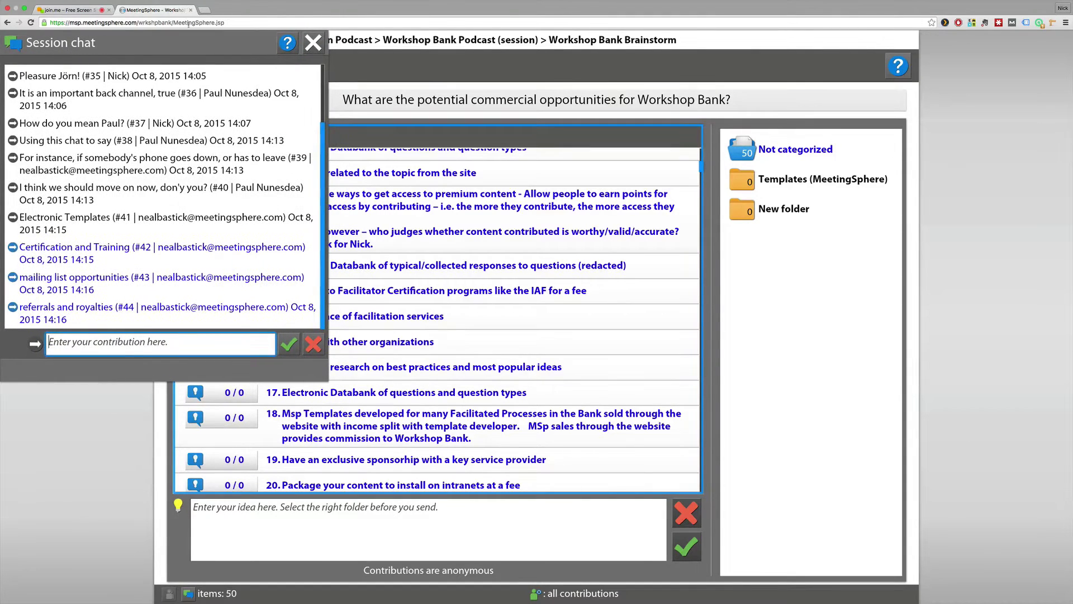
left_click(313, 44)
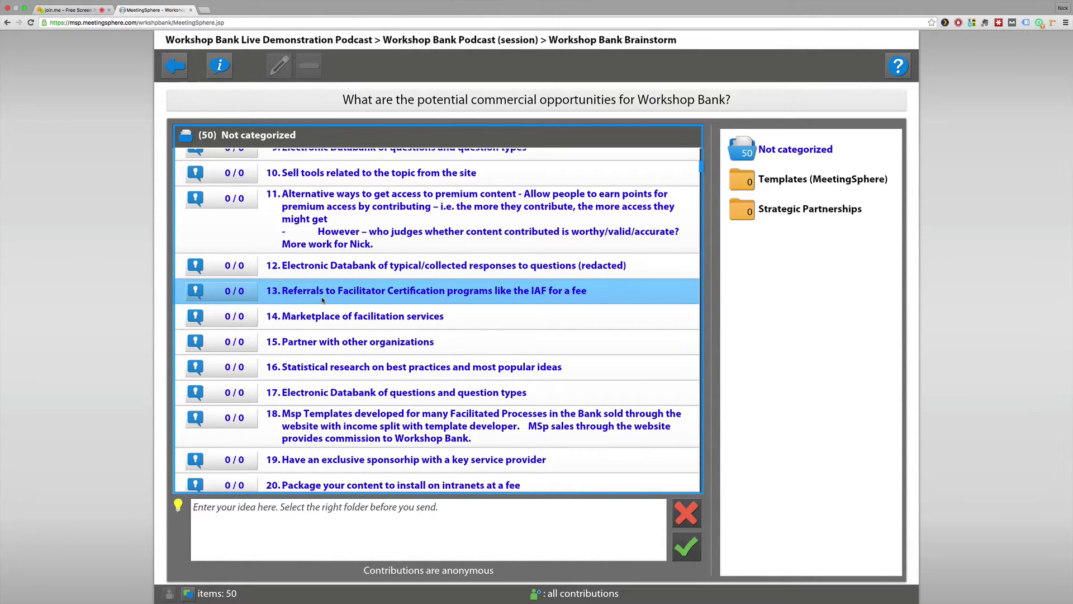
- Read the comments on idea 25 "Having MOOCs" and idea 58 "Run webinars", returning to the idea list each time
left_click_drag(702, 167, 701, 187)
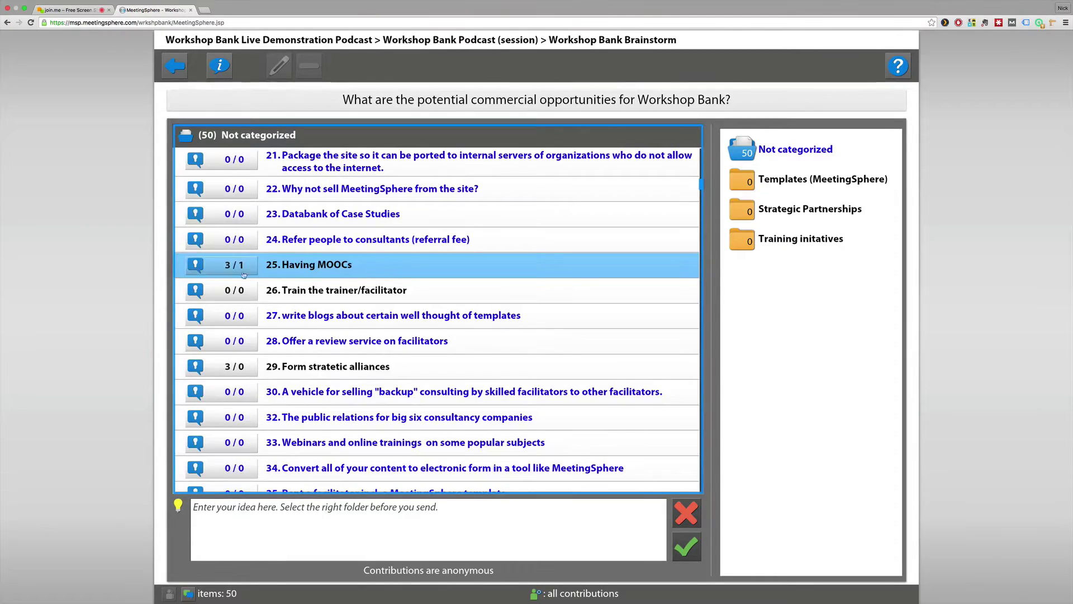
left_click(244, 275)
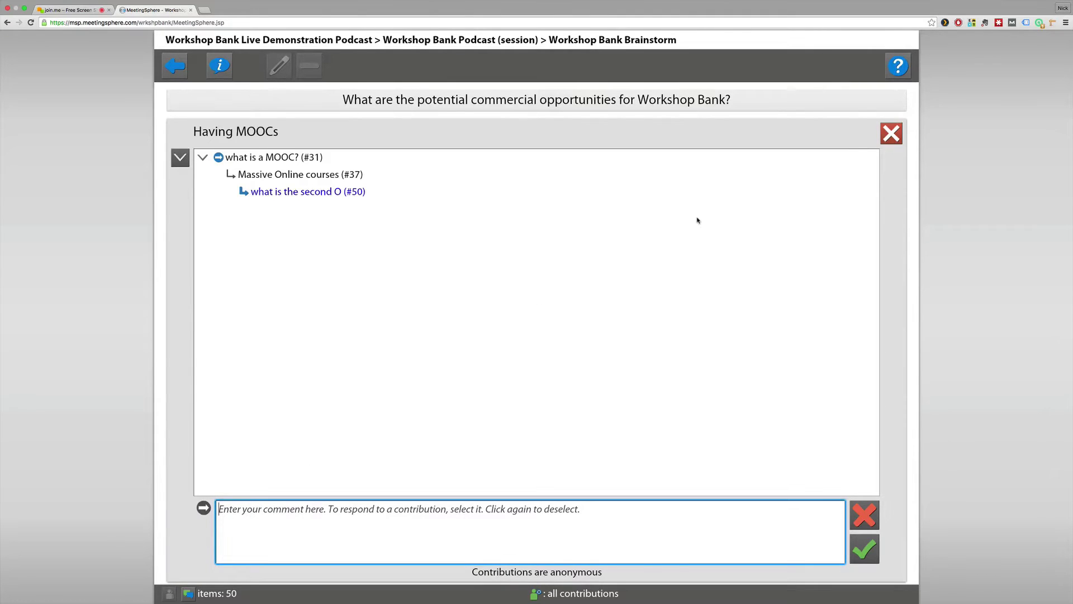
left_click(891, 133)
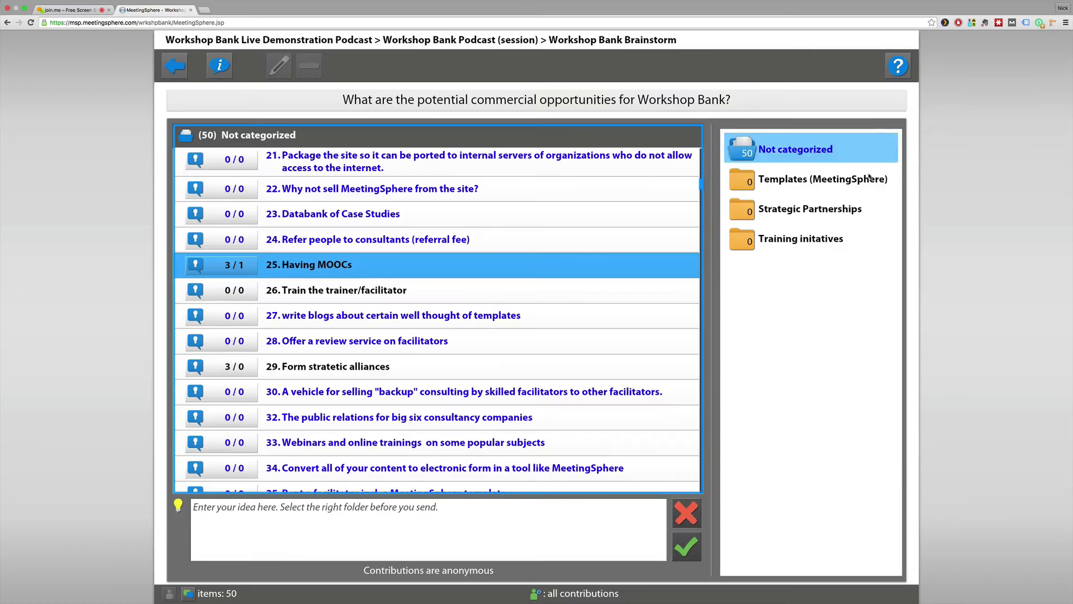
left_click_drag(698, 185, 695, 447)
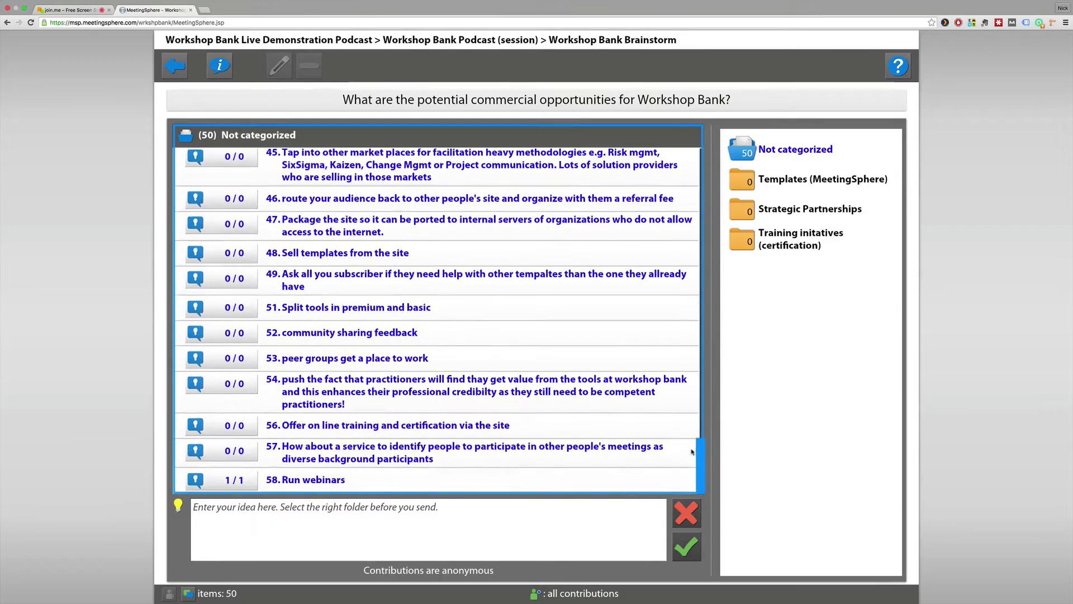
left_click(212, 489)
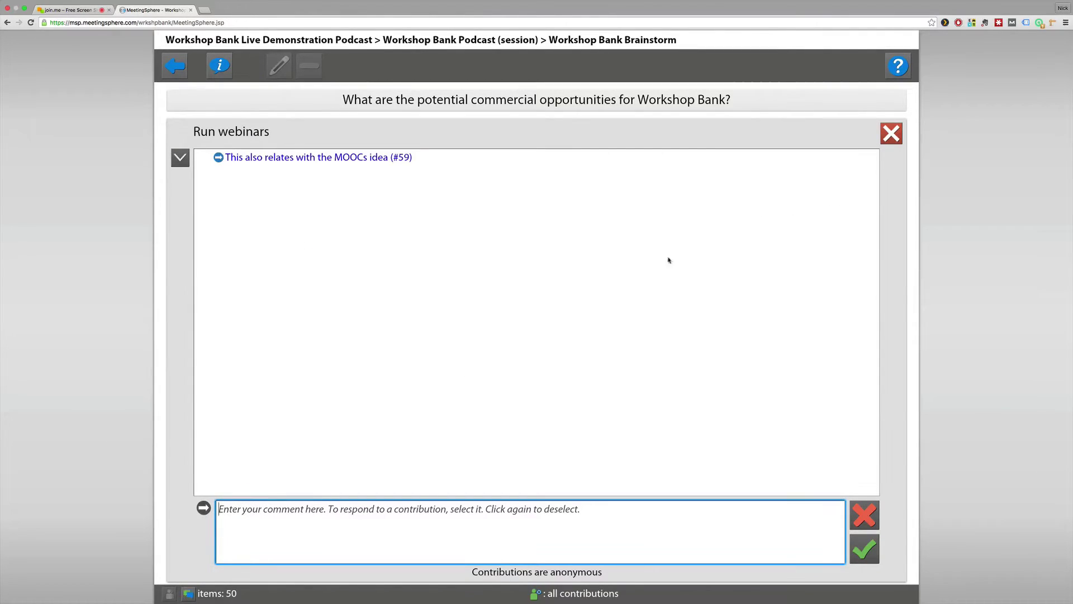
left_click(892, 134)
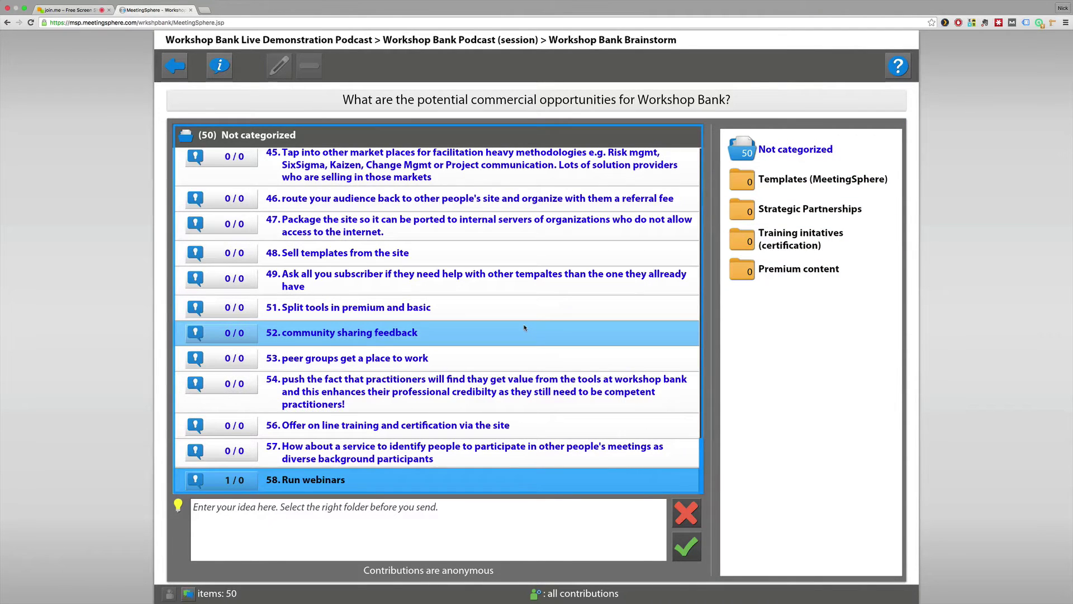
- Review the uncategorized ideas from the end of the list back to the beginning while the category folders are being created
scroll(525, 328, "up", 15)
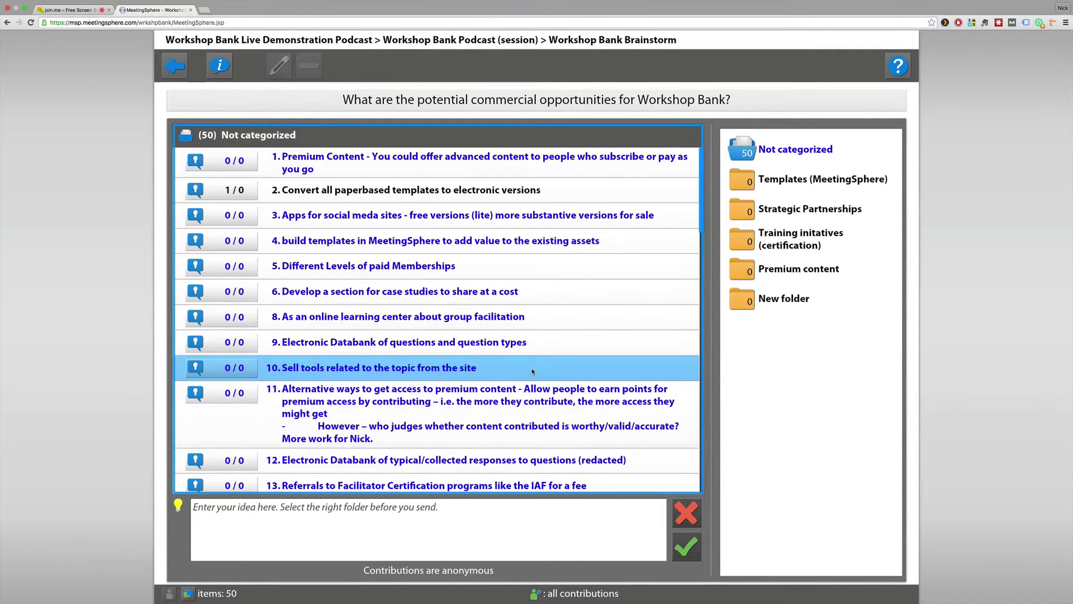
scroll(532, 368, "down", 15)
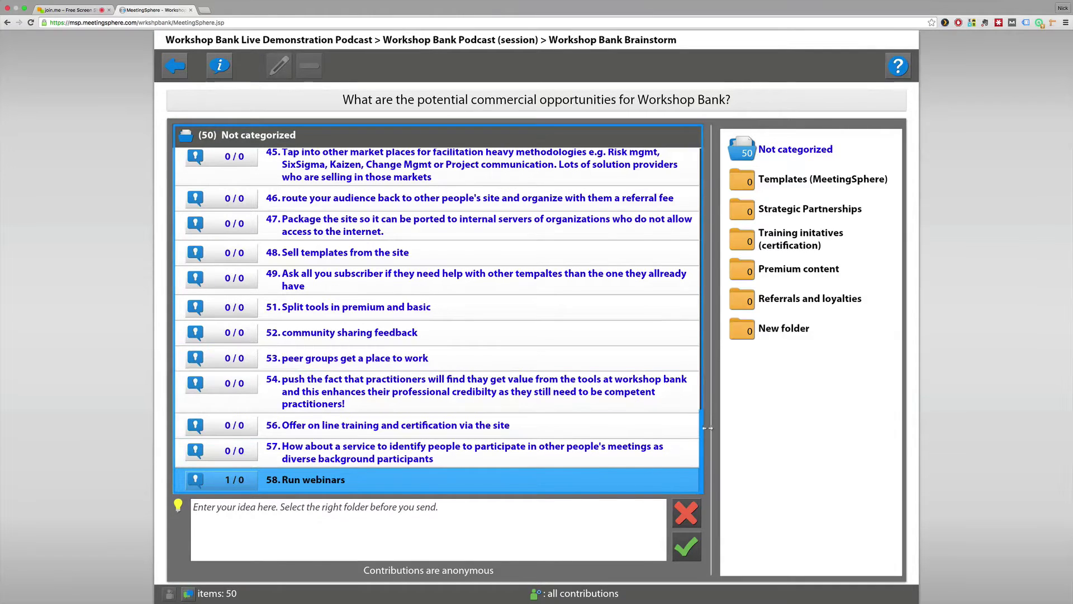
left_click_drag(701, 424, 706, 418)
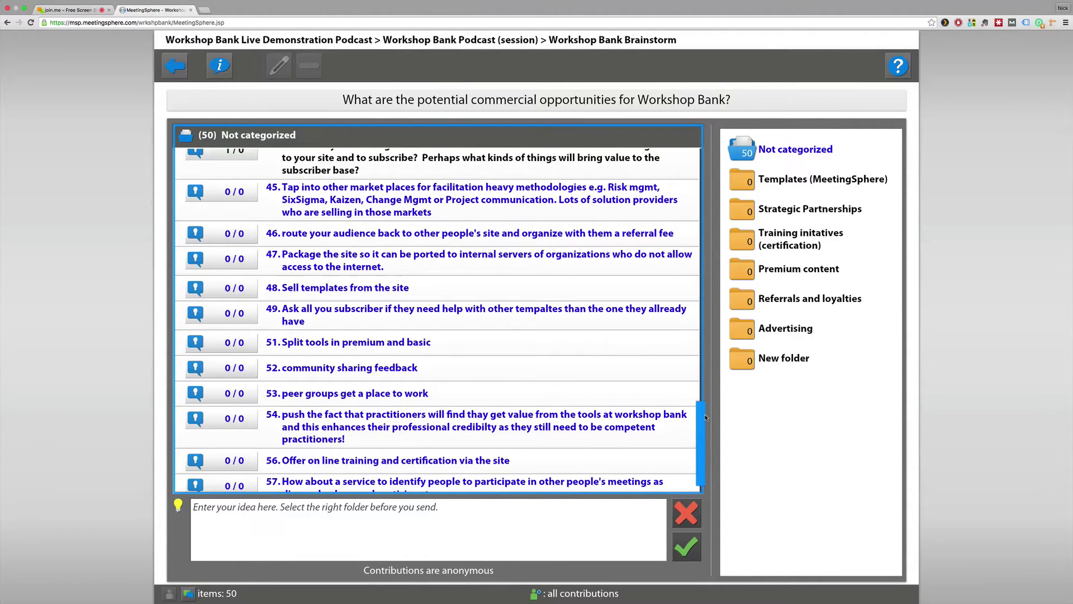
left_click_drag(705, 417, 705, 385)
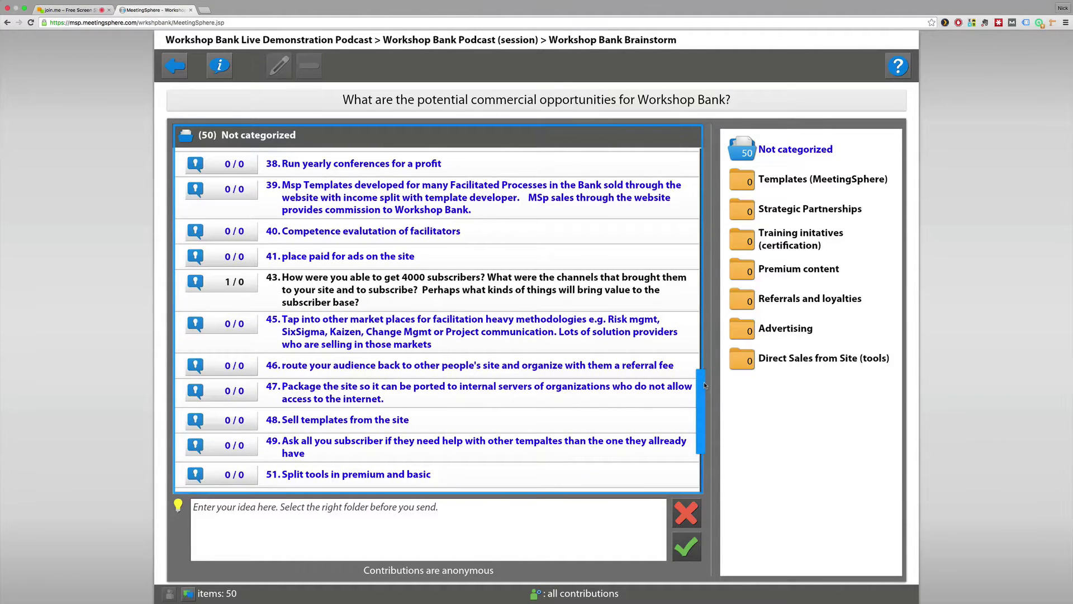
left_click_drag(705, 383, 703, 347)
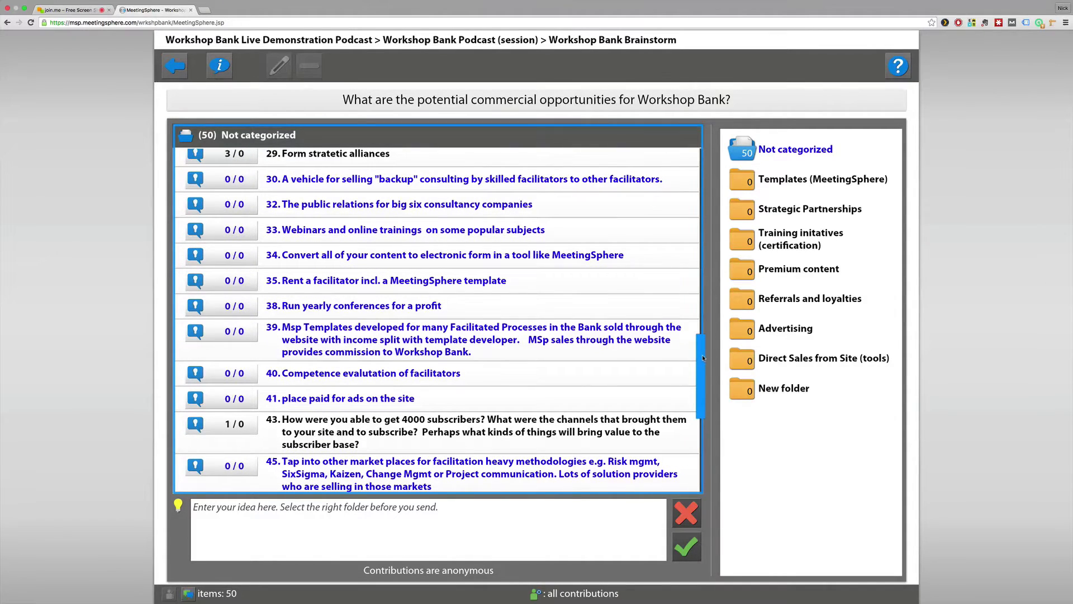
scroll(702, 357, "up", 2)
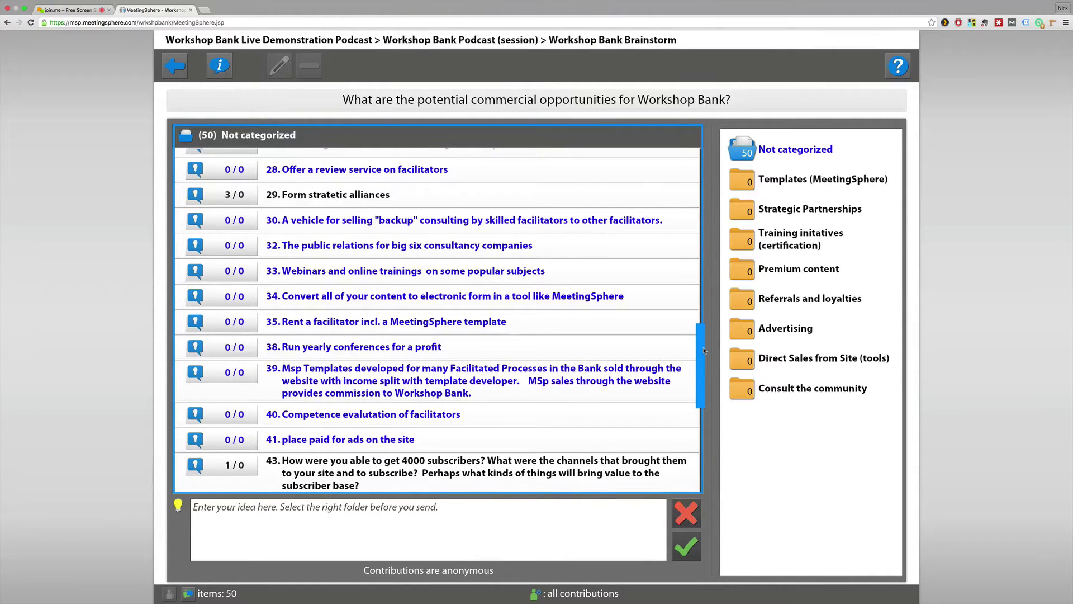
left_click_drag(704, 351, 704, 330)
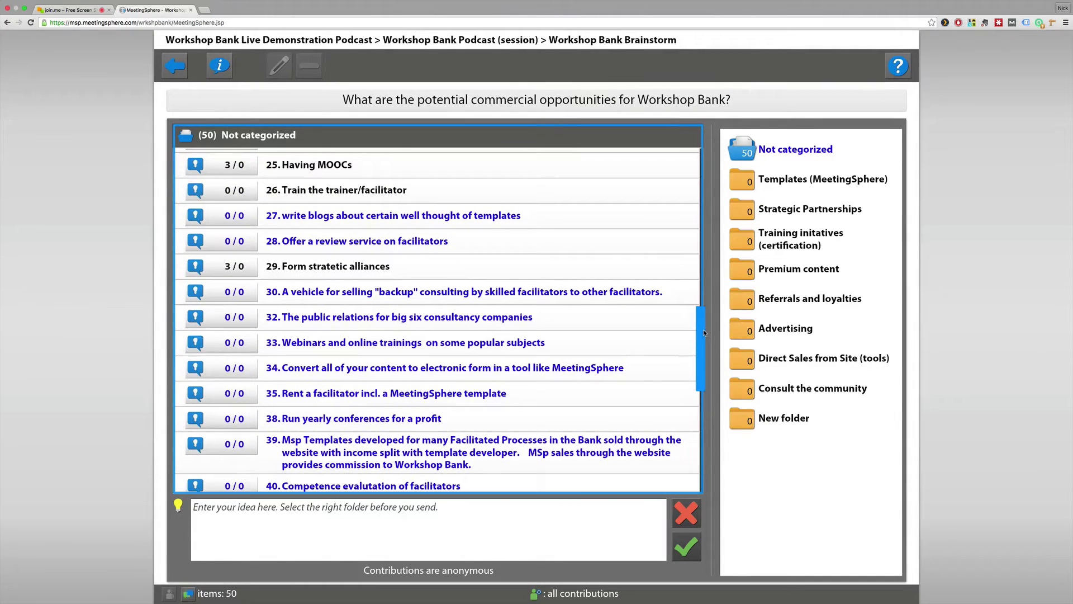
left_click_drag(703, 330, 703, 267)
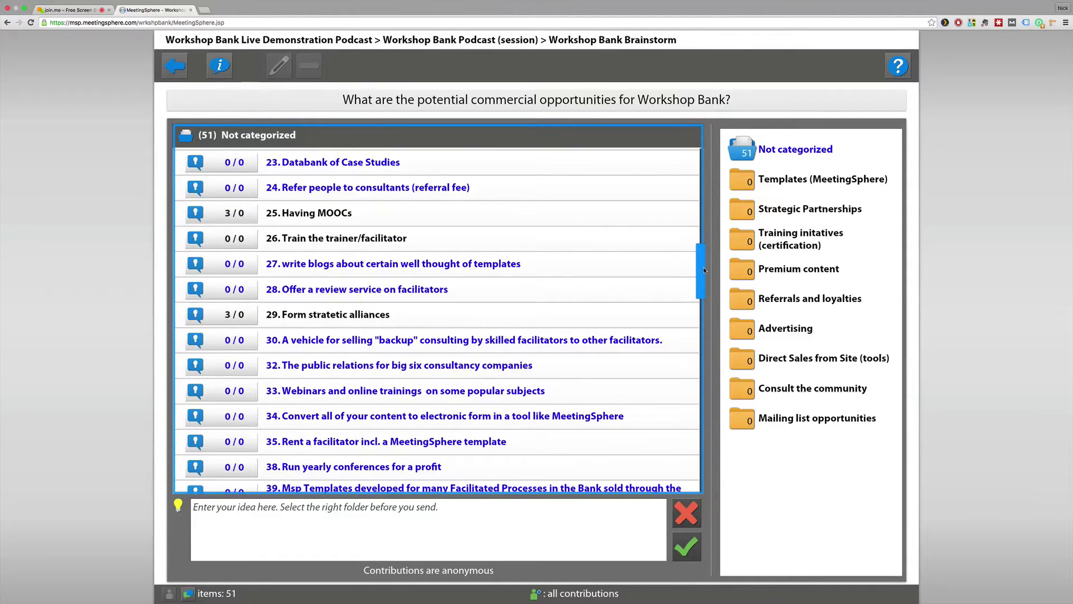
left_click_drag(704, 267, 704, 257)
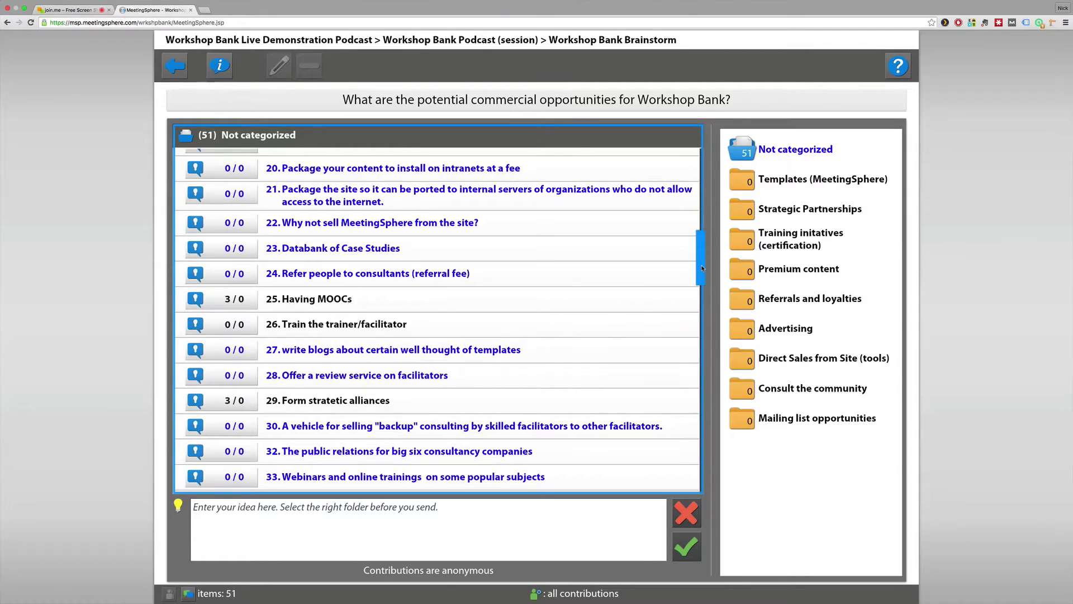
left_click_drag(703, 268, 698, 180)
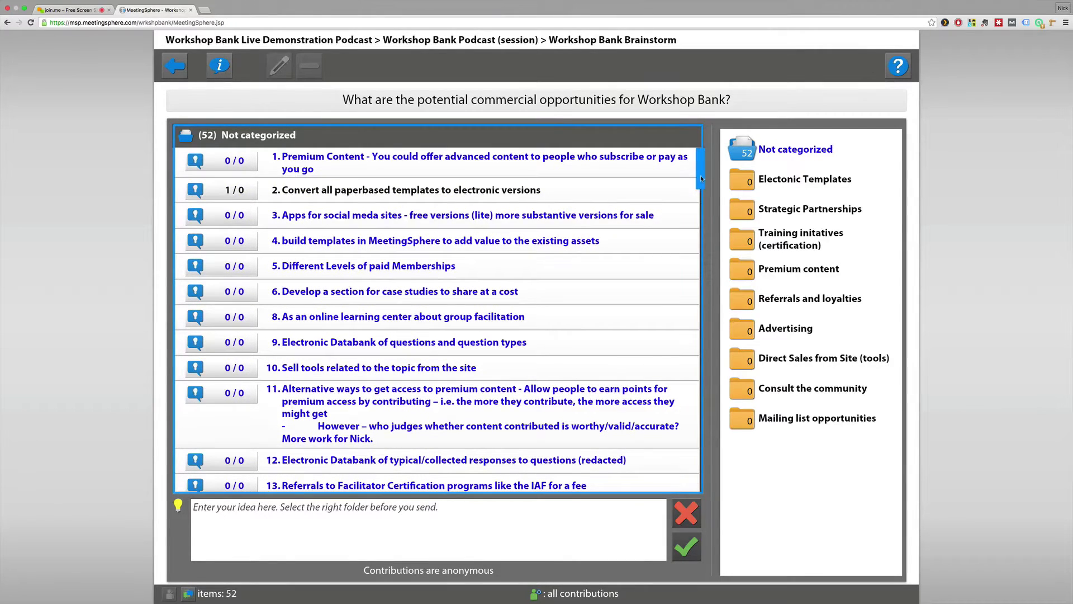
- Move idea 5 "Different Levels of paid Memberships" from the uncategorized ideas into the Premium content folder
left_click_drag(700, 176, 700, 179)
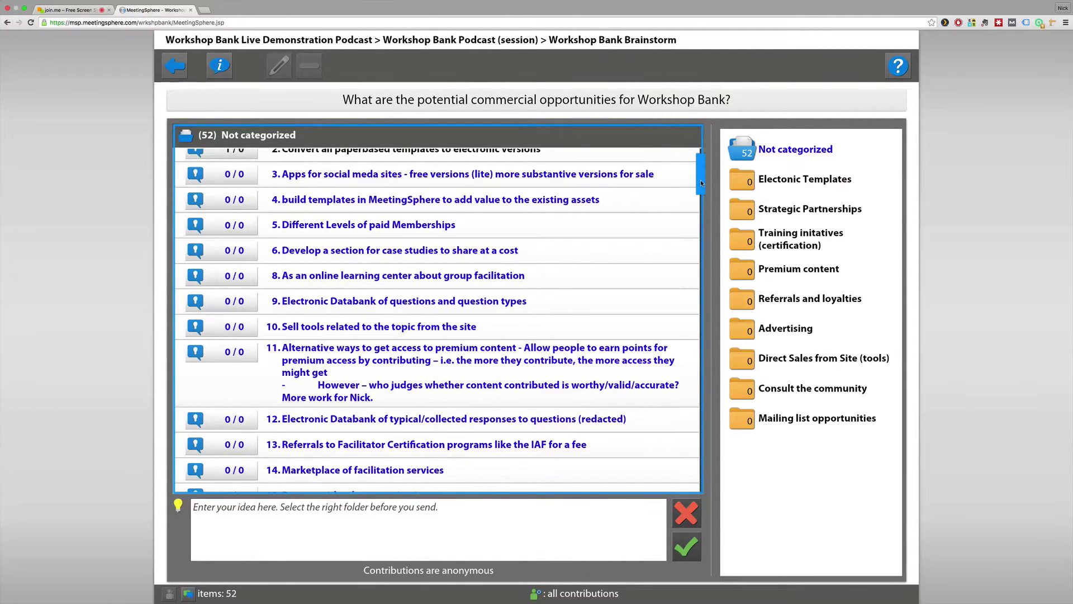
left_click_drag(700, 179, 720, 164)
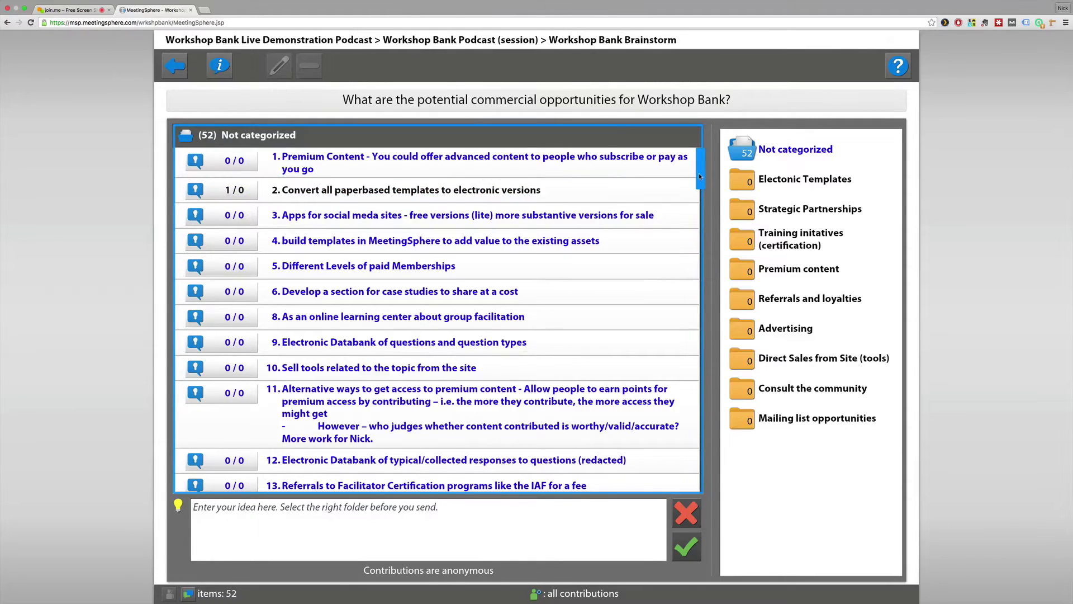
left_click_drag(701, 173, 702, 165)
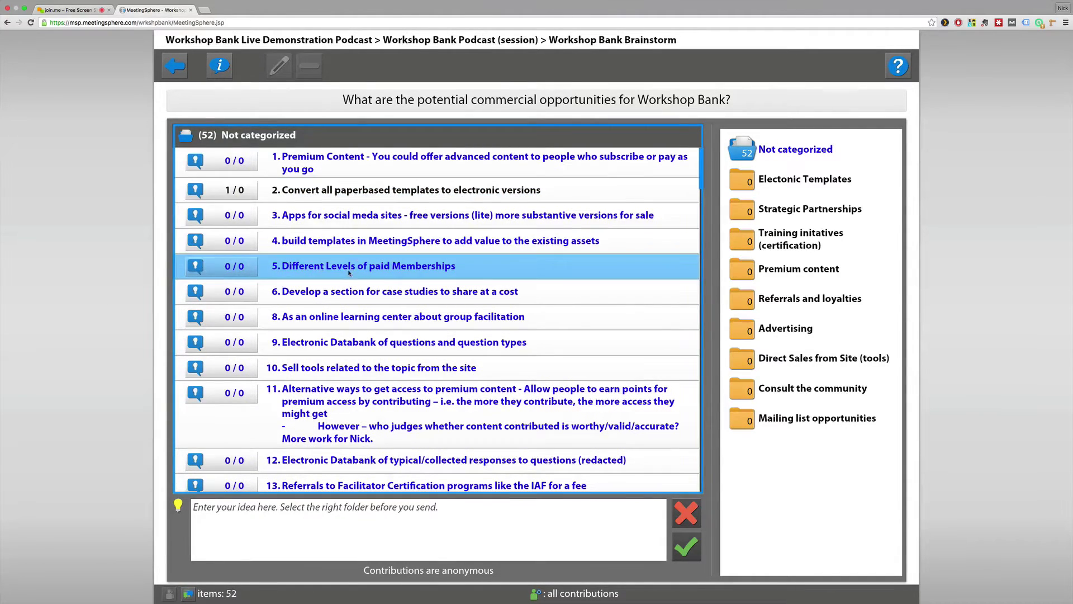
left_click_drag(501, 270, 766, 271)
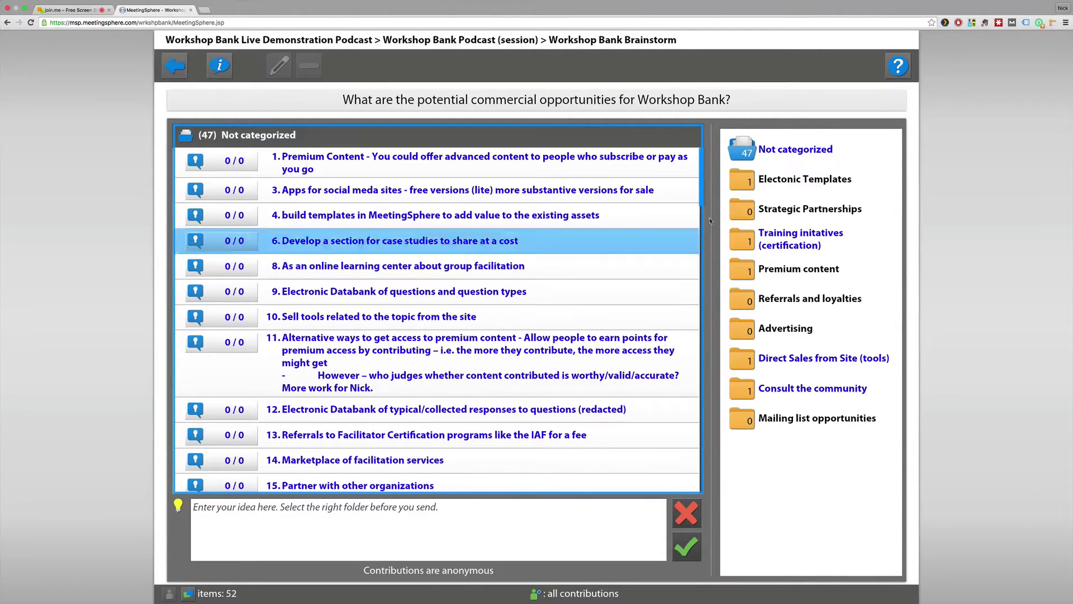
- Look through the remaining uncategorized ideas to the end of the list and check the session chat for new messages, closing it again
scroll(699, 179, "down", 2)
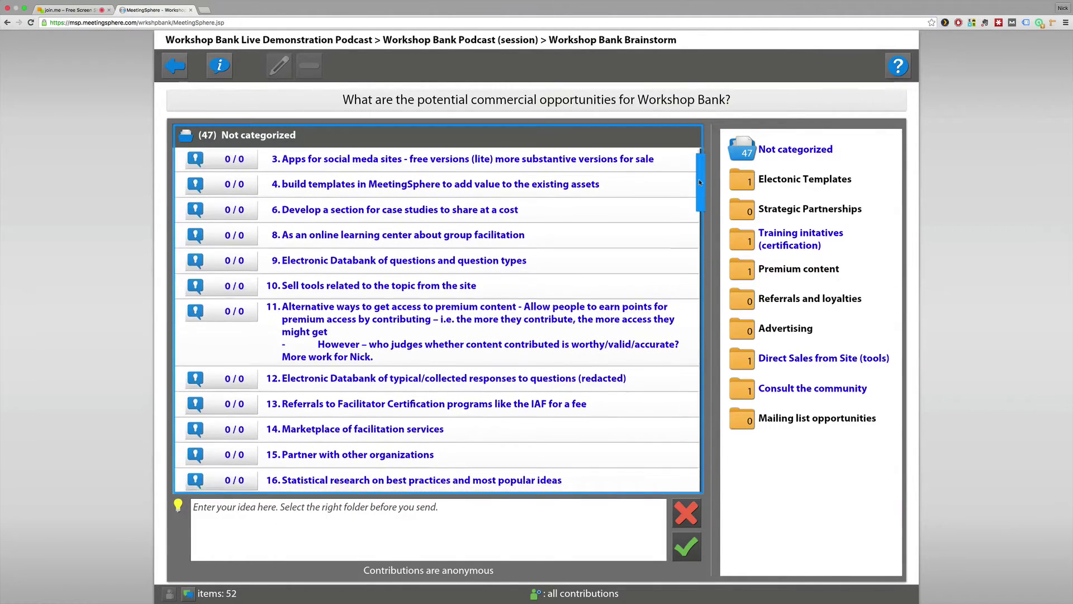
left_click_drag(699, 185, 693, 207)
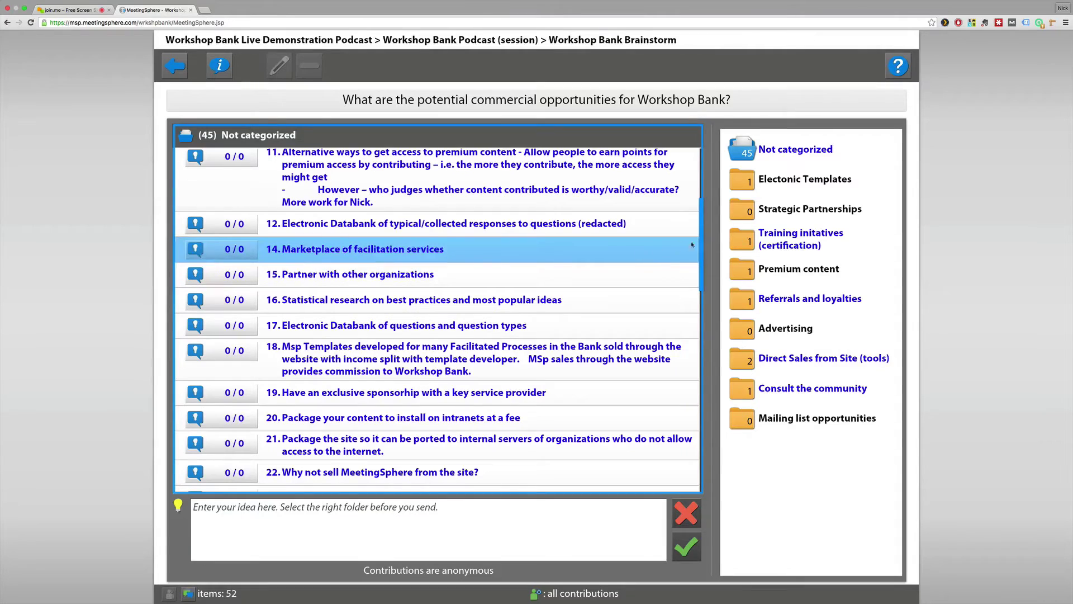
scroll(680, 458, "down", 15)
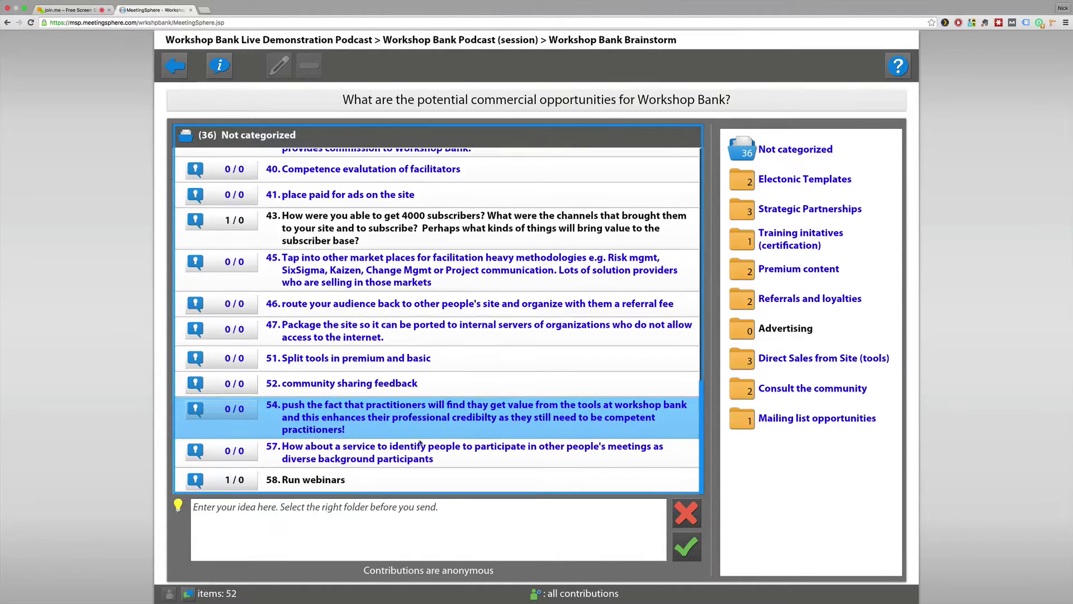
left_click(189, 594)
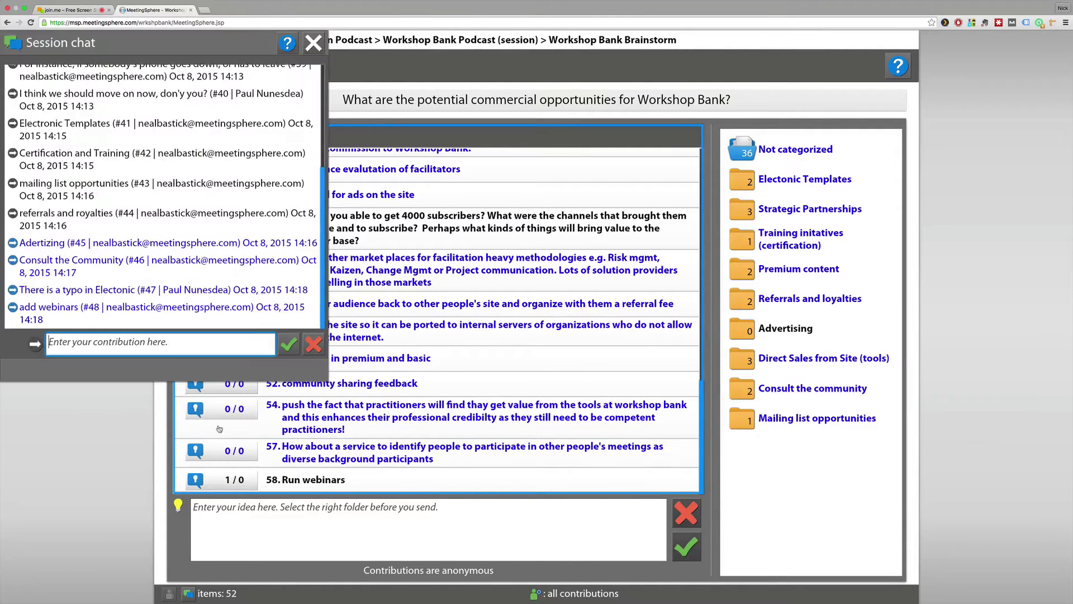
left_click(315, 43)
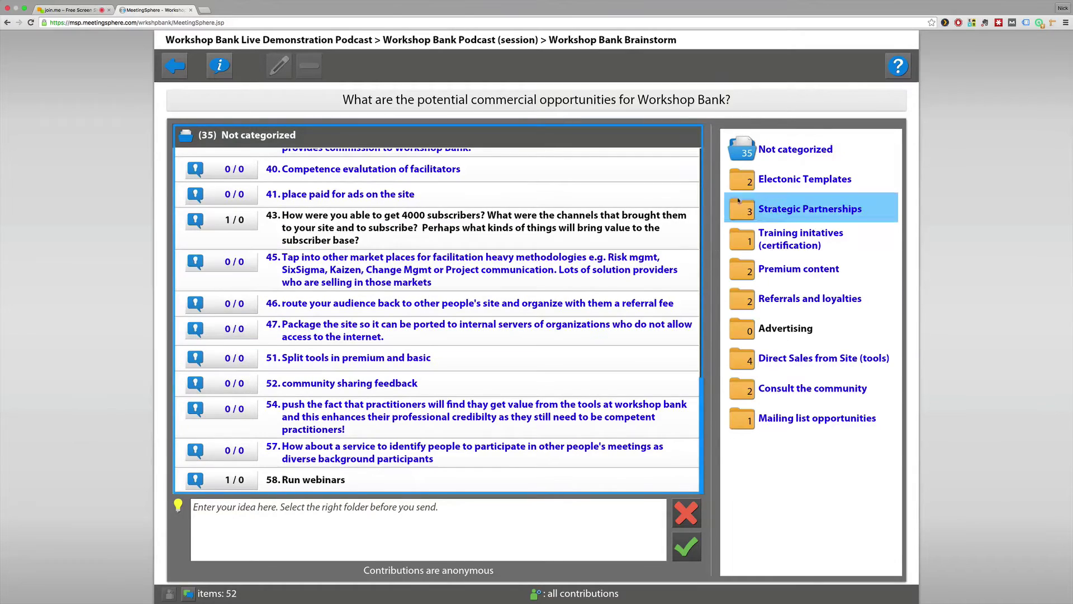
- Examine the ideas filed in the Electonic Templates and Strategic Partnerships folders, and return to the uncategorized ideas
left_click(753, 186)
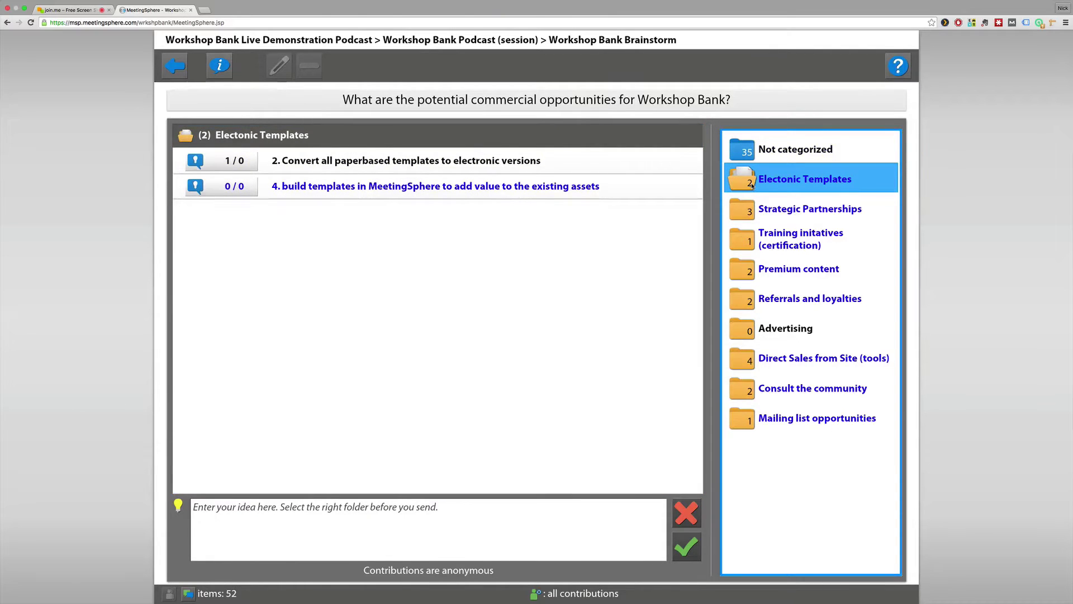
left_click(776, 151)
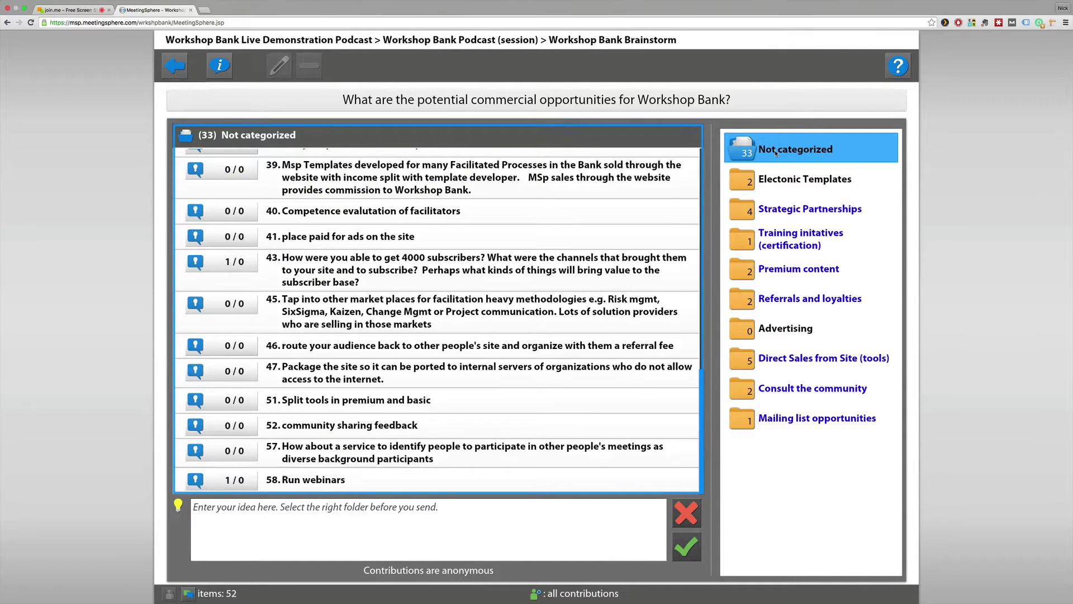
left_click(783, 180)
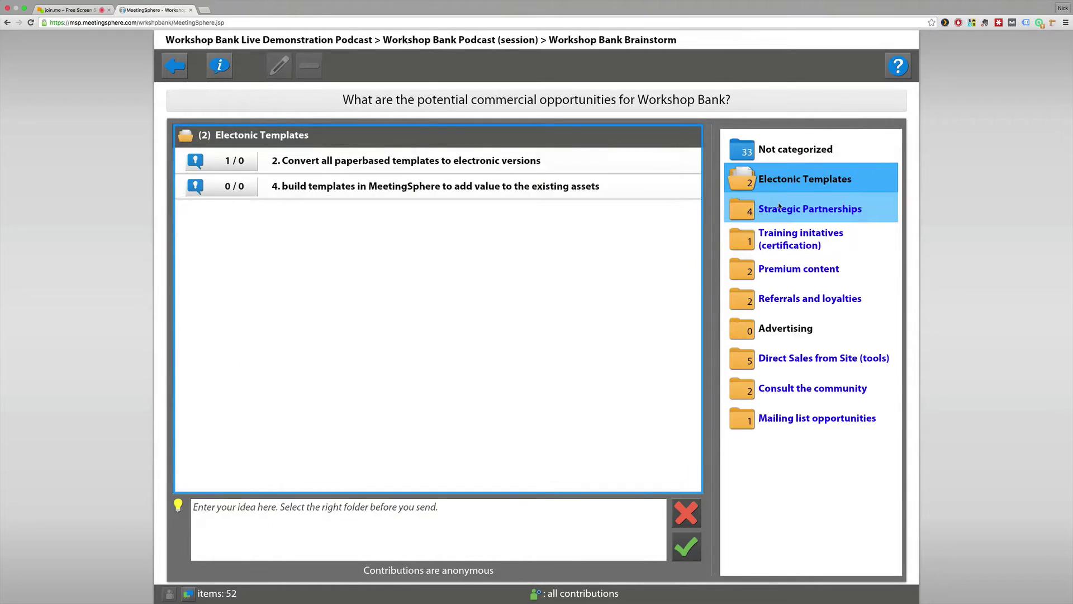
left_click(779, 207)
left_click(772, 151)
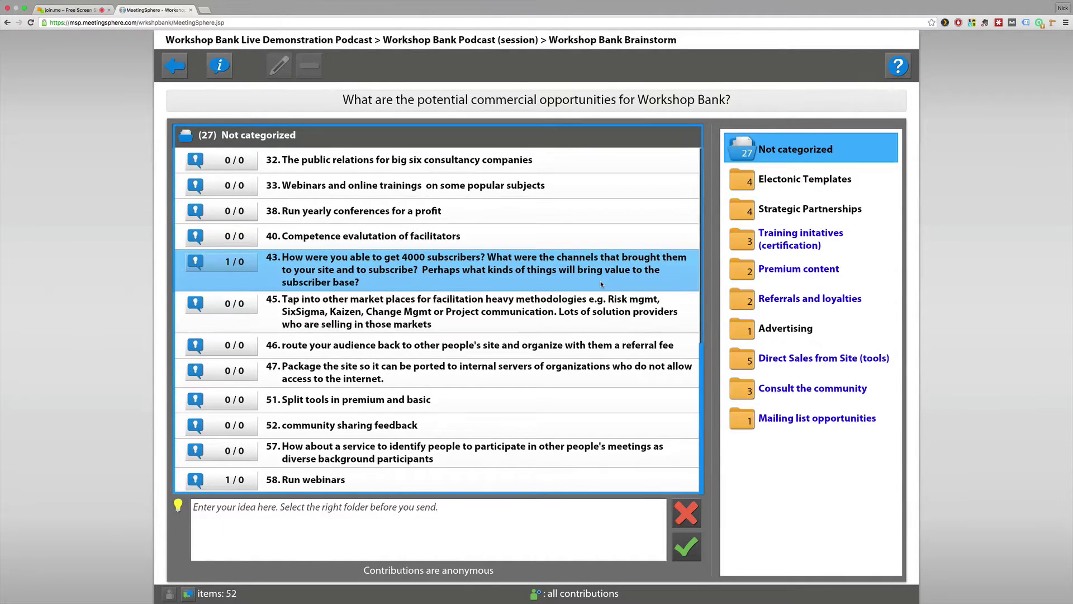
- Move idea 51 "Split tools in premium and basic" and idea 11 "Alternative ways to get access to premium content" into the Premium content folder
left_click_drag(702, 369, 698, 393)
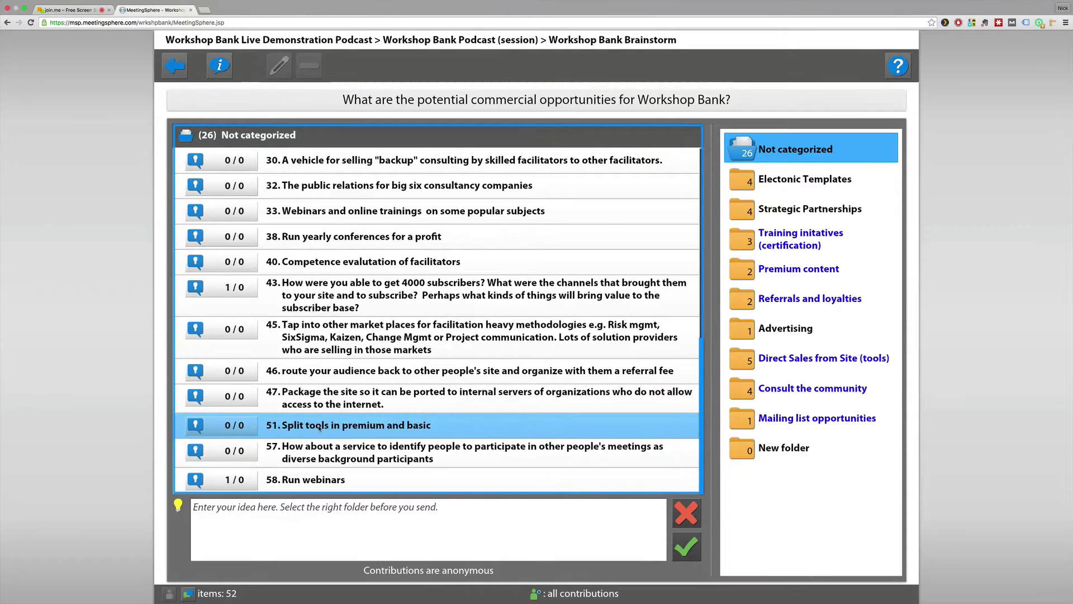
left_click_drag(327, 428, 753, 272)
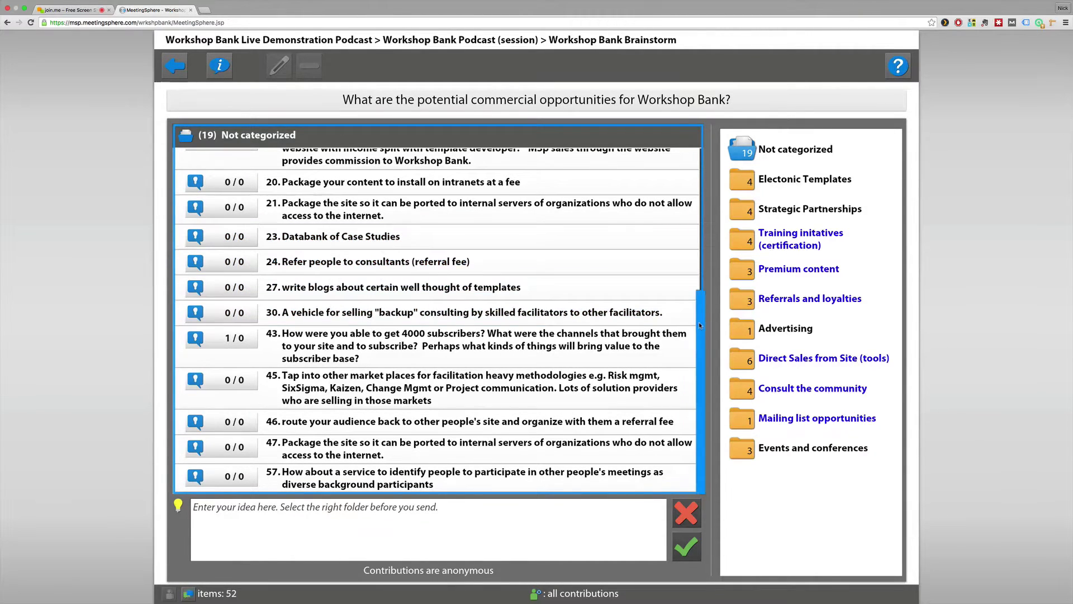
scroll(381, 251, "up", 2)
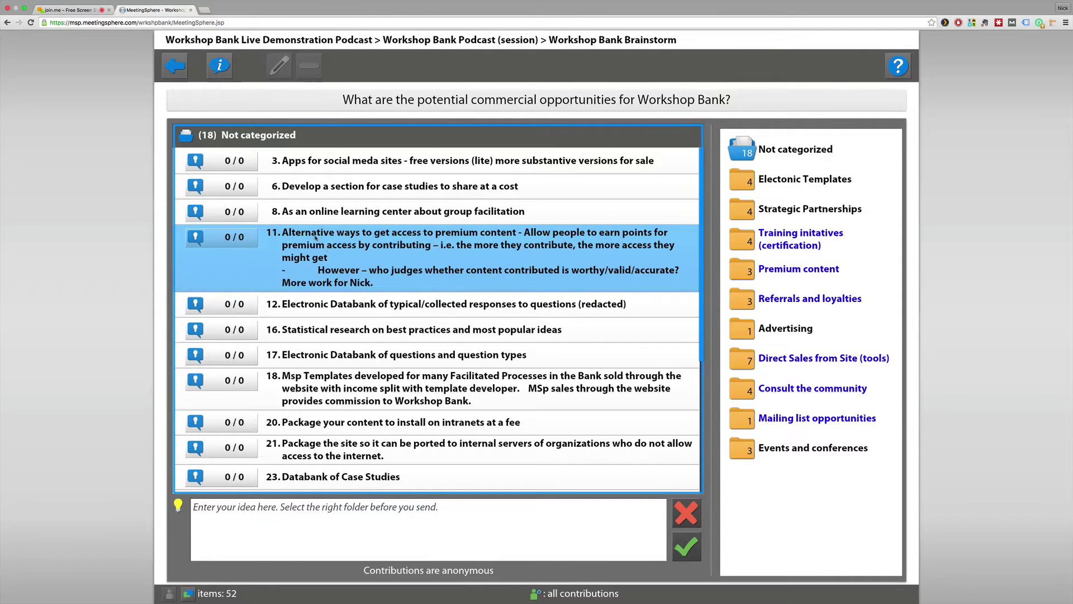
left_click_drag(326, 247, 727, 267)
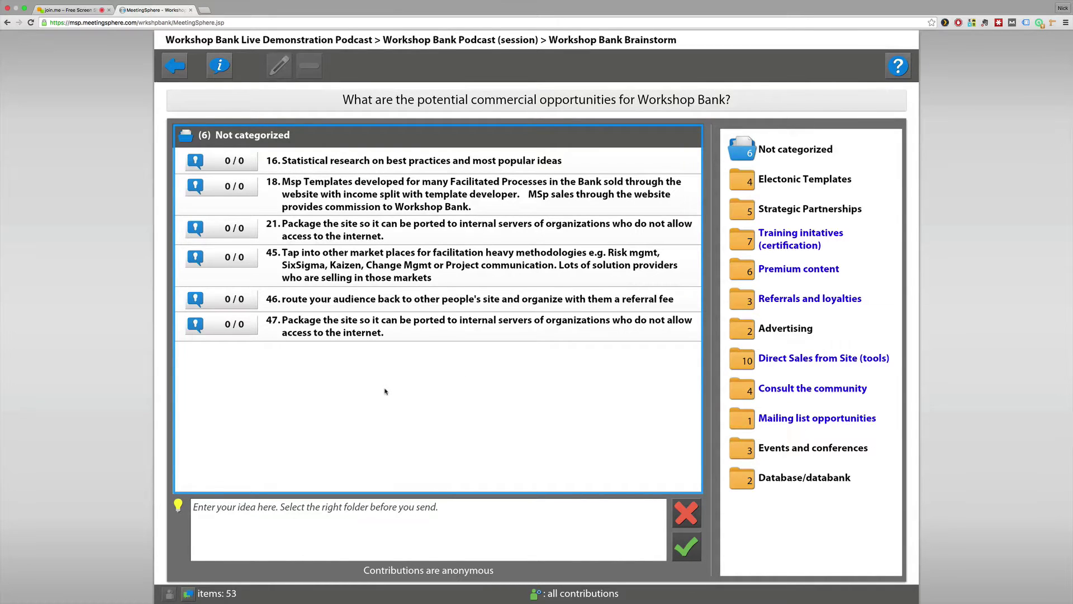
- Review the ideas in the Mailing list opportunities, Electonic Templates and Strategic Partnerships folders, and check the uncategorized list for remaining ideas
left_click(795, 420)
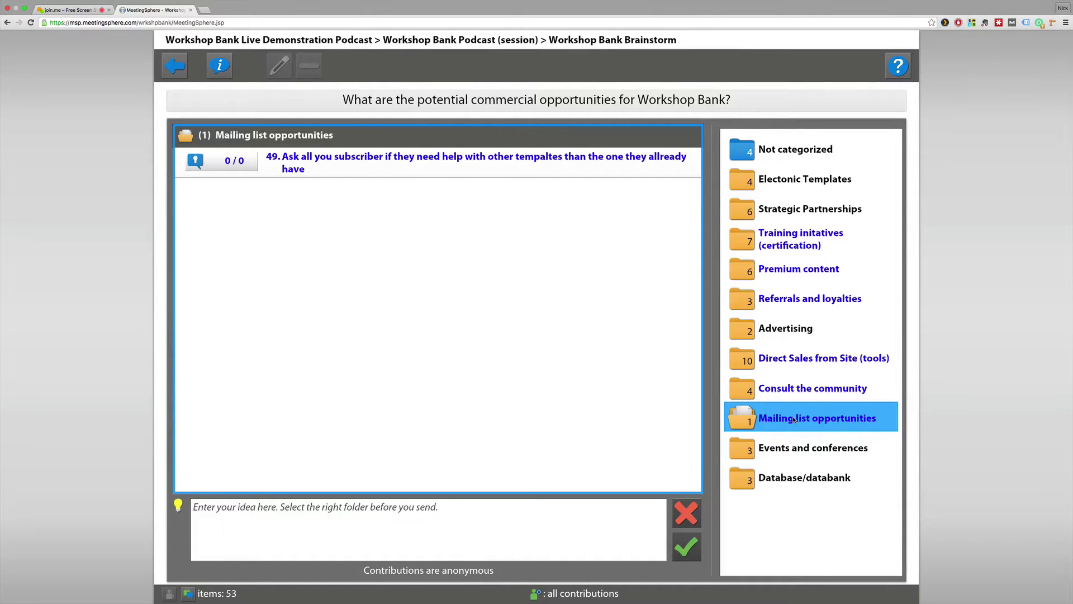
left_click(761, 154)
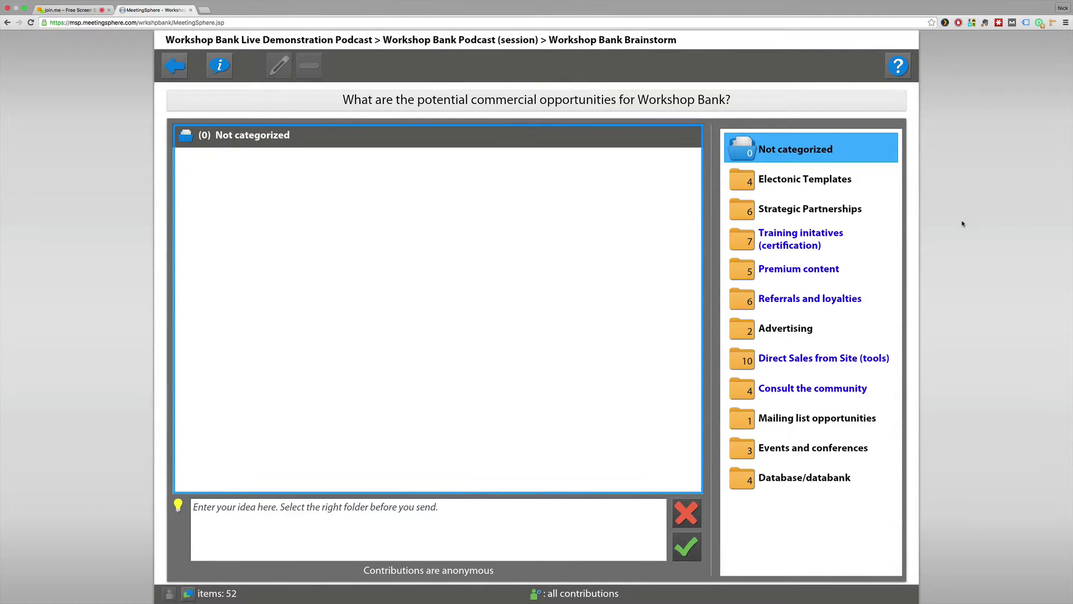
left_click(743, 178)
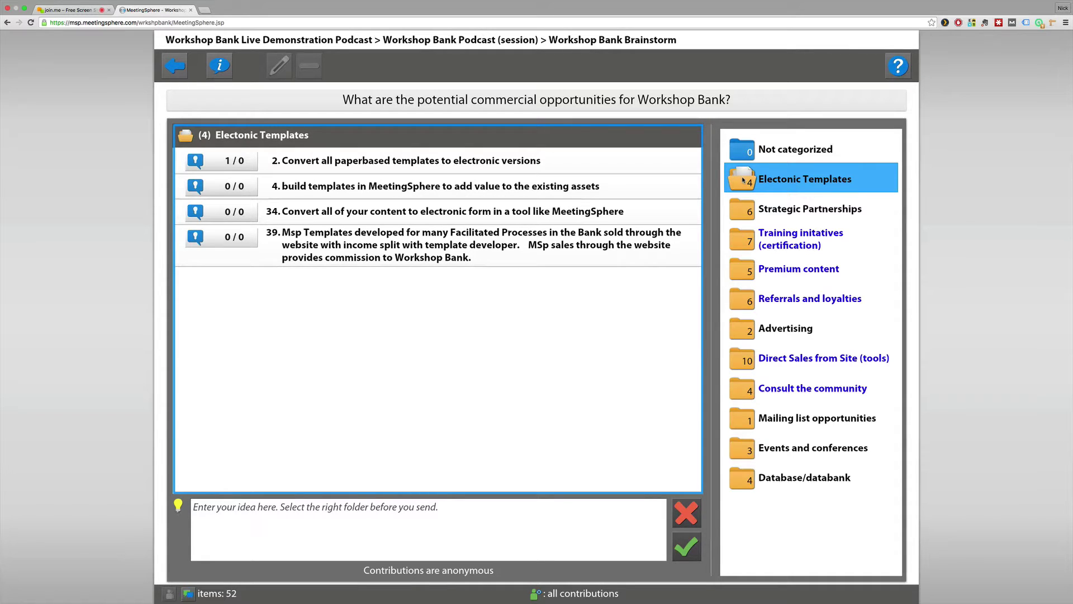
left_click(746, 210)
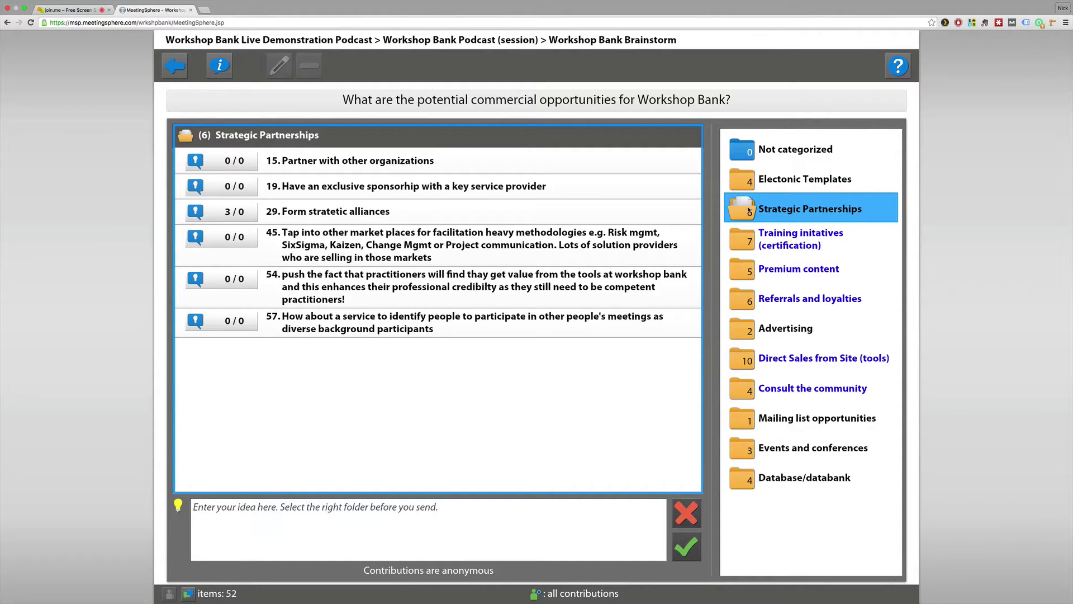
left_click(775, 158)
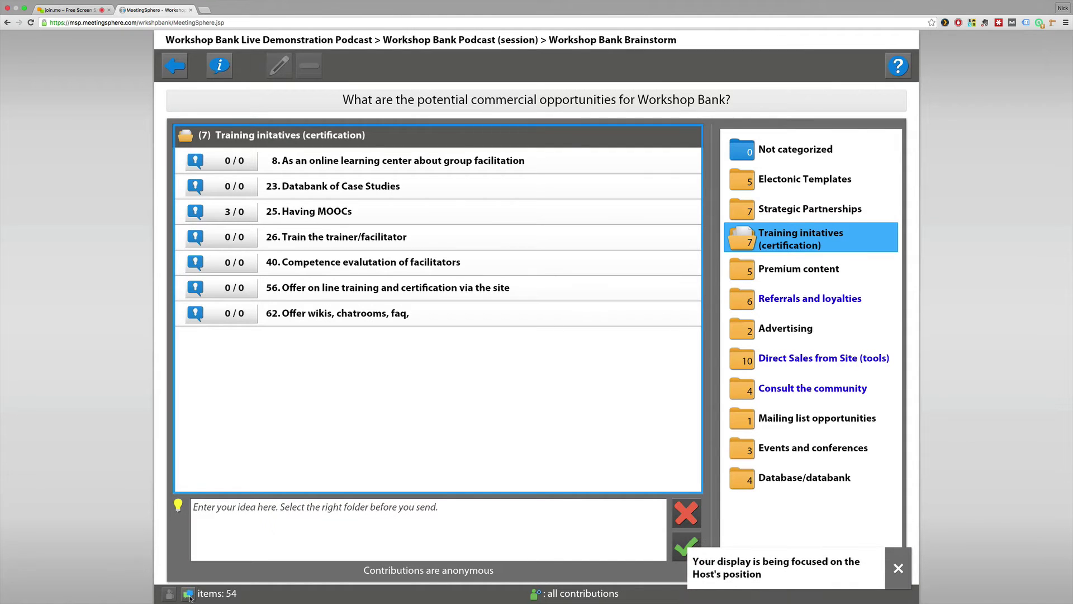
- Check the session chat for new messages and read the comment thread on idea 25 "Having MOOCs", including its newest replies
left_click(190, 595)
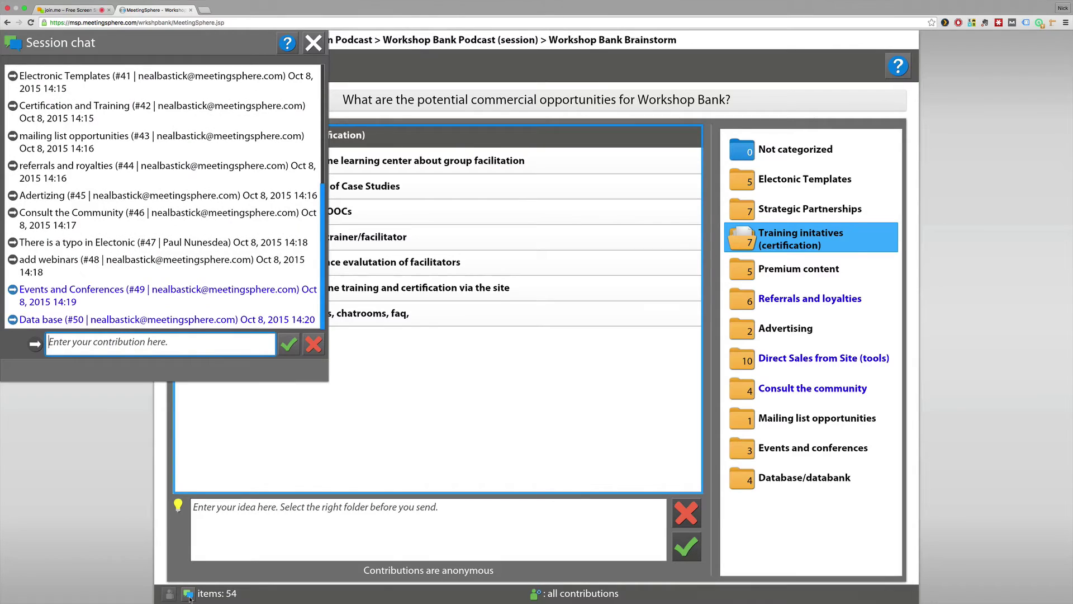
left_click(313, 43)
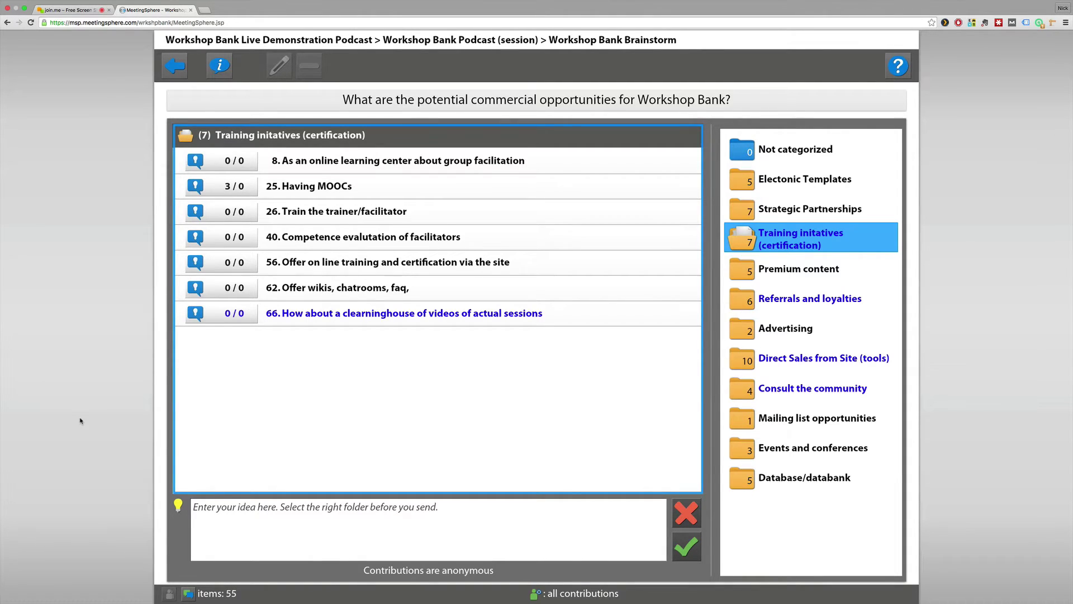
left_click(228, 188)
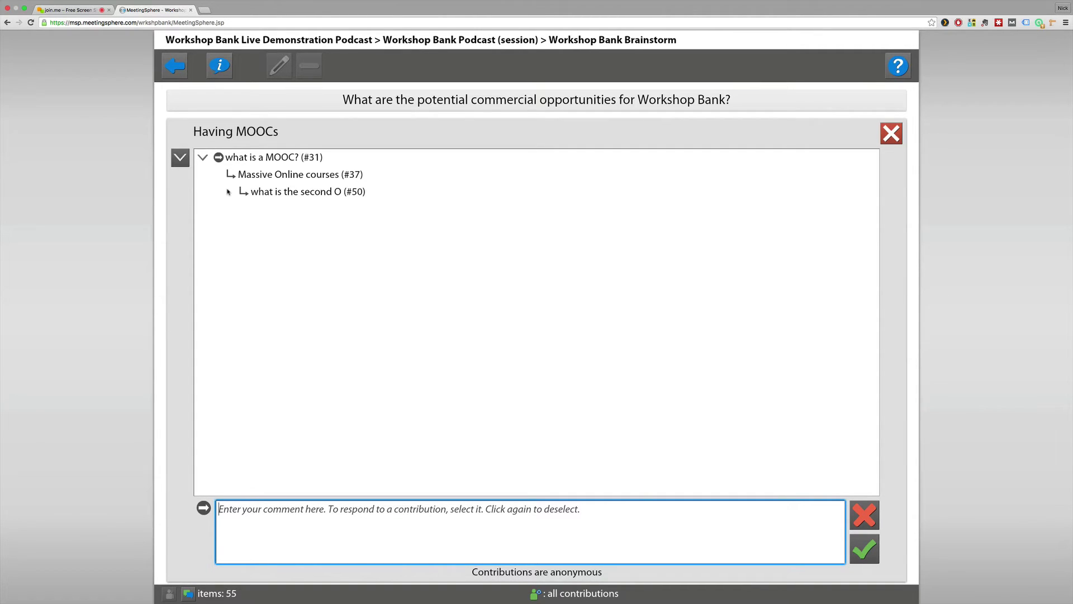
left_click(891, 133)
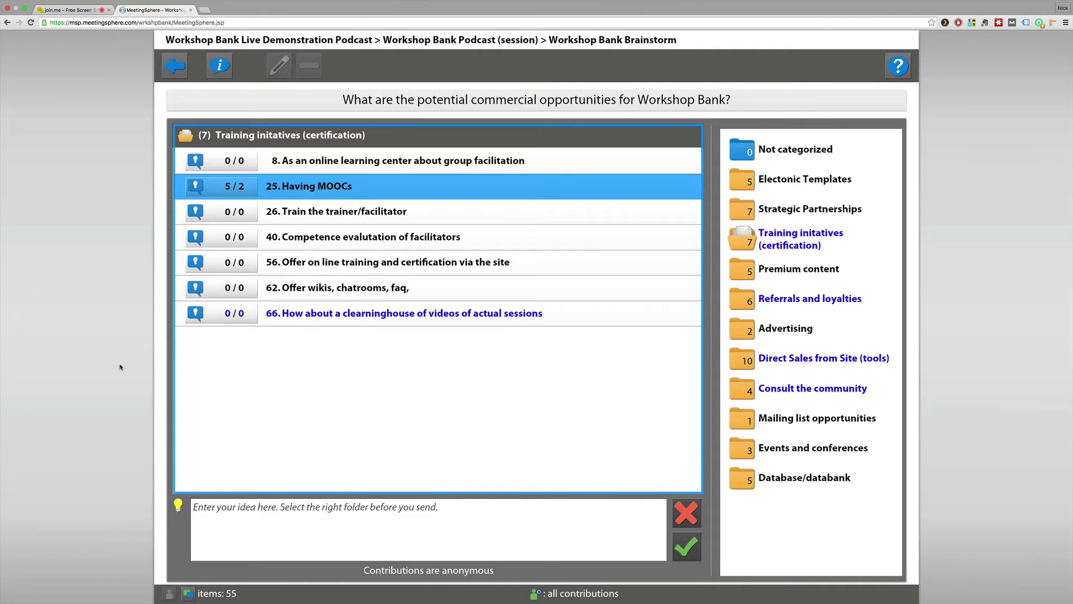
left_click(218, 189)
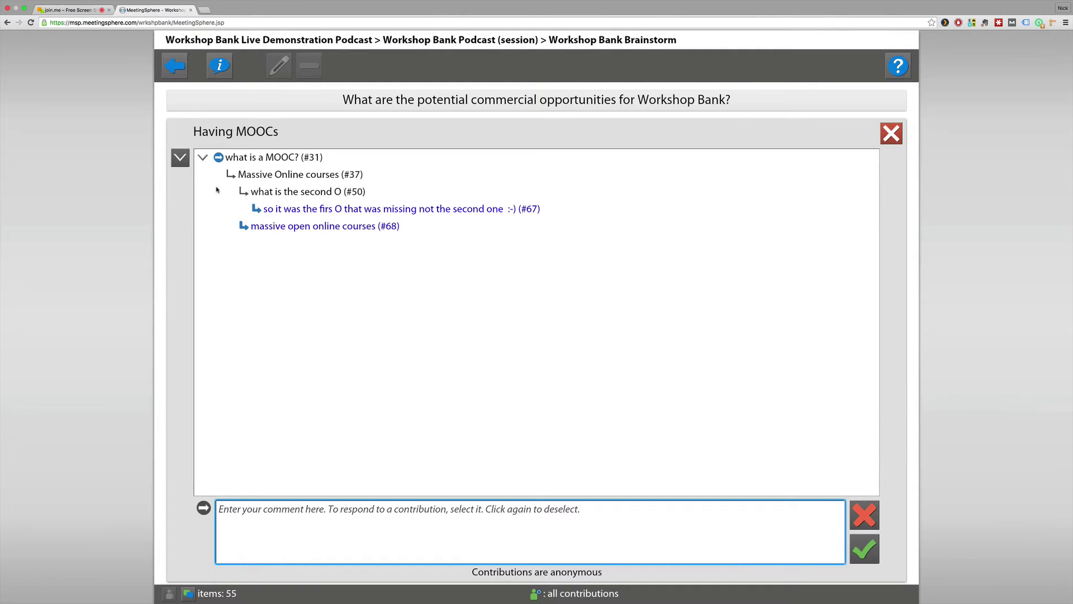
left_click(274, 198)
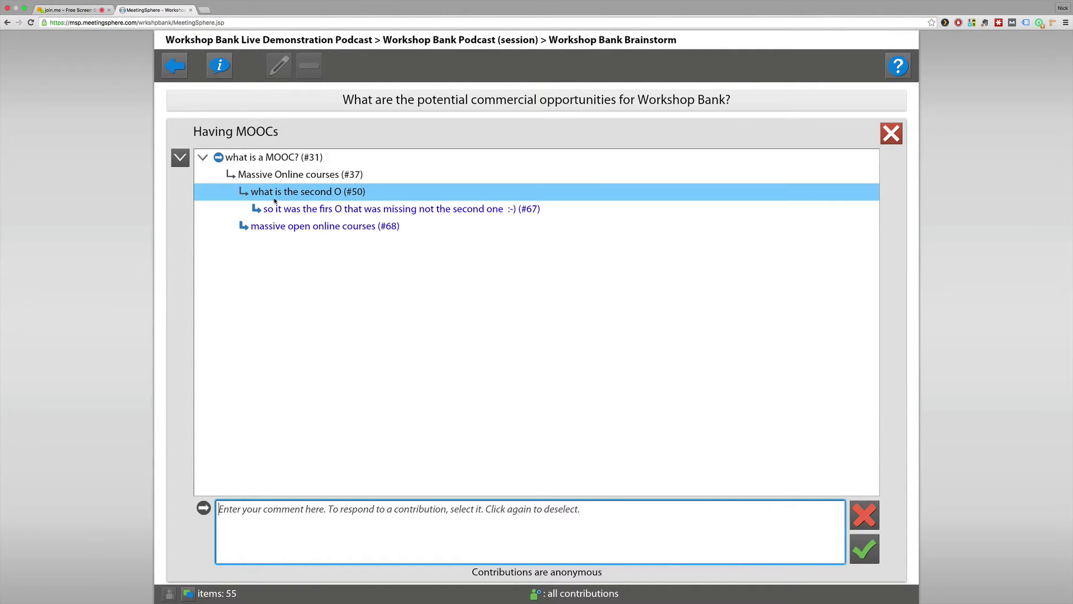
left_click(268, 227)
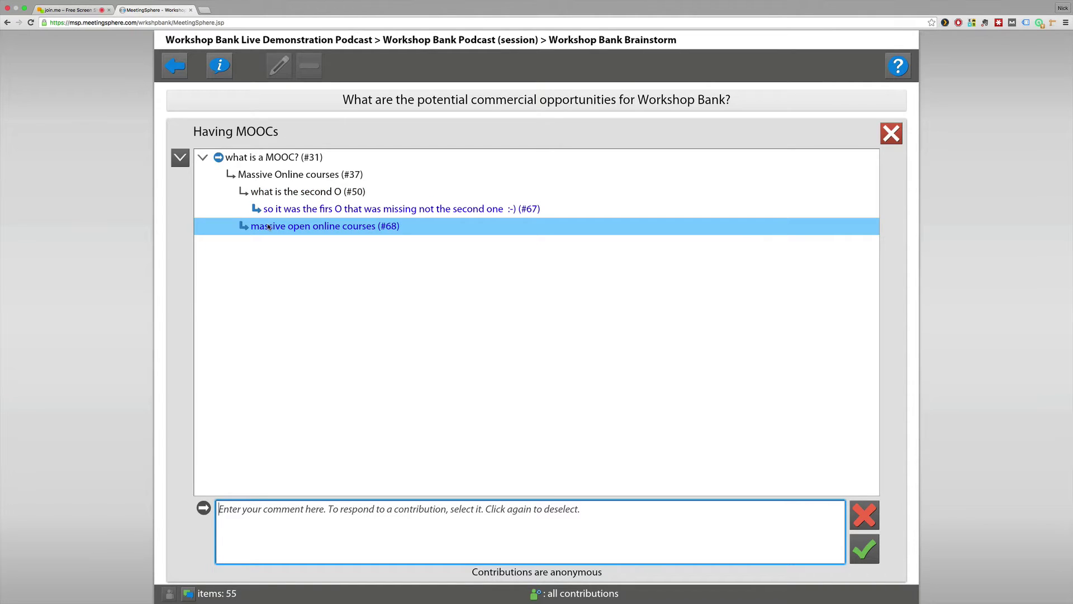
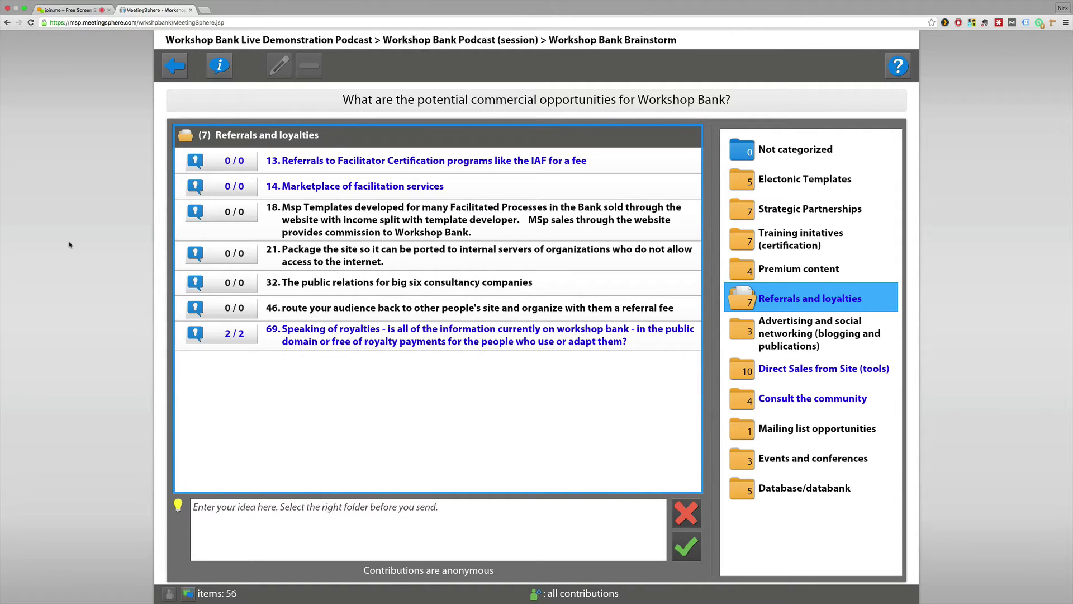
- Read the comments on idea 69 about royalties and on idea 22 "Why not sell MeetingSphere from the site?"
double_click(230, 337)
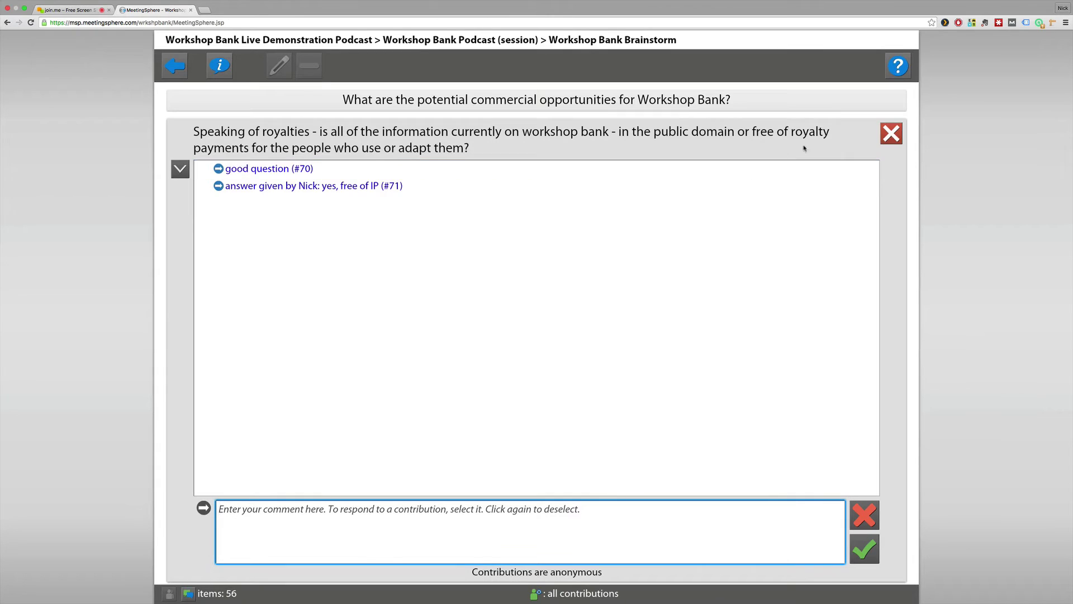
left_click(891, 134)
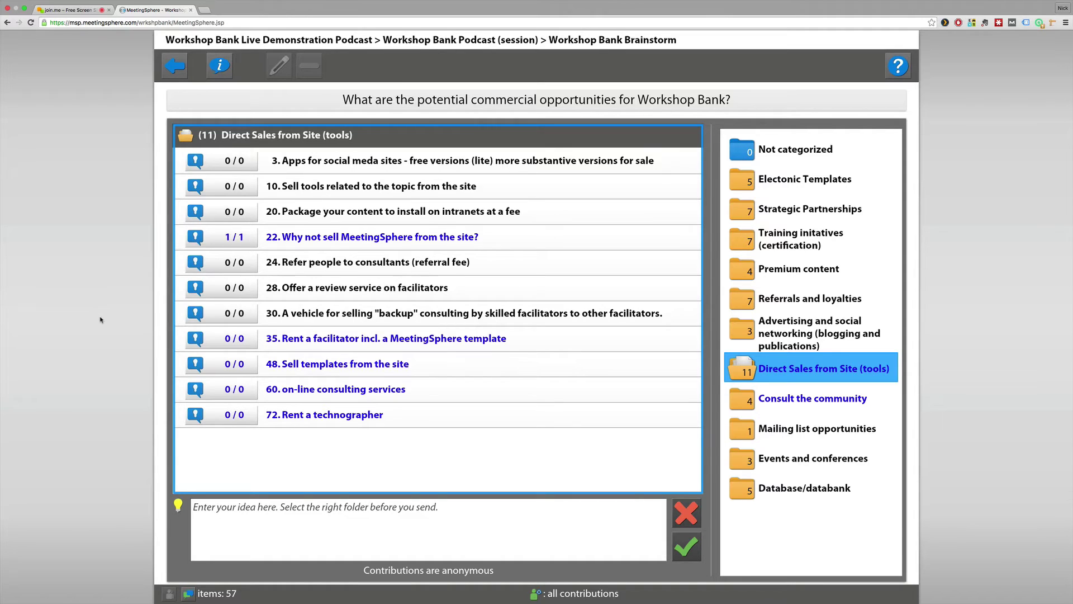
left_click(215, 235)
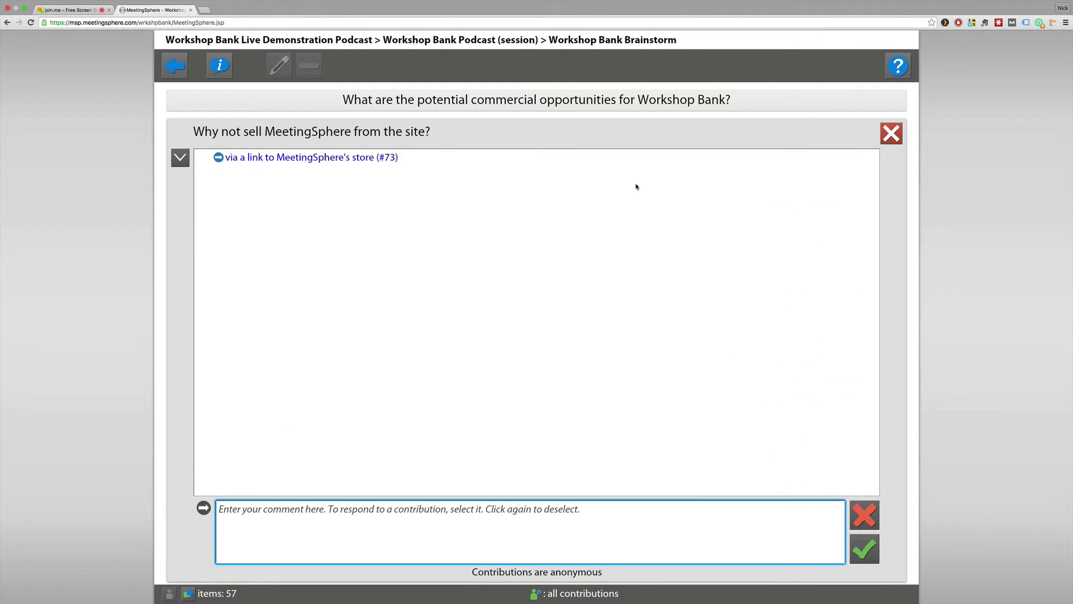
left_click(894, 137)
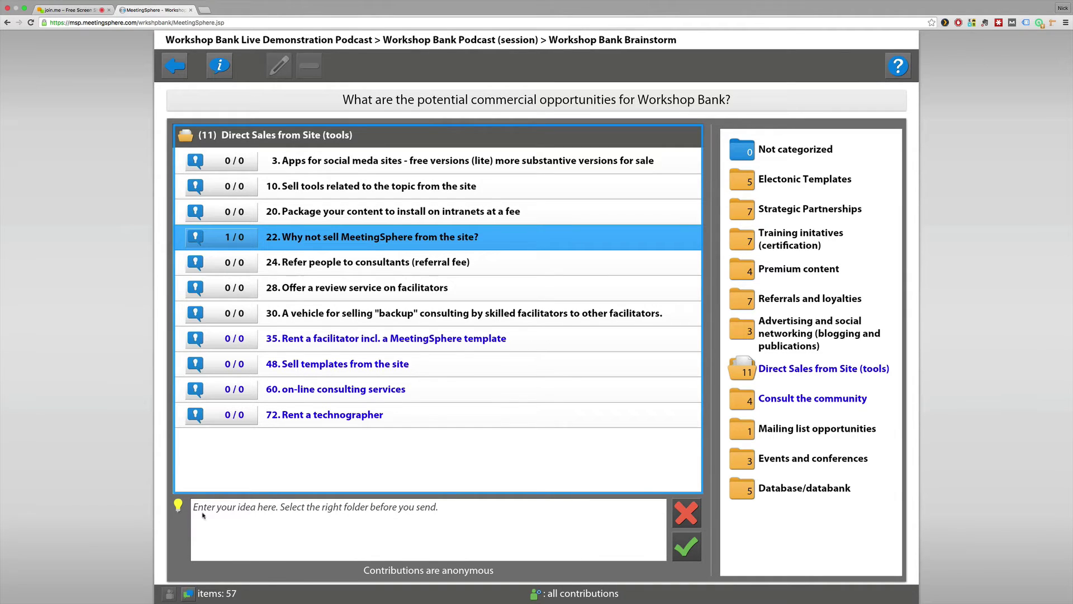
- Read the latest session chat messages, check again for newer ones, and close the chat
left_click(187, 593)
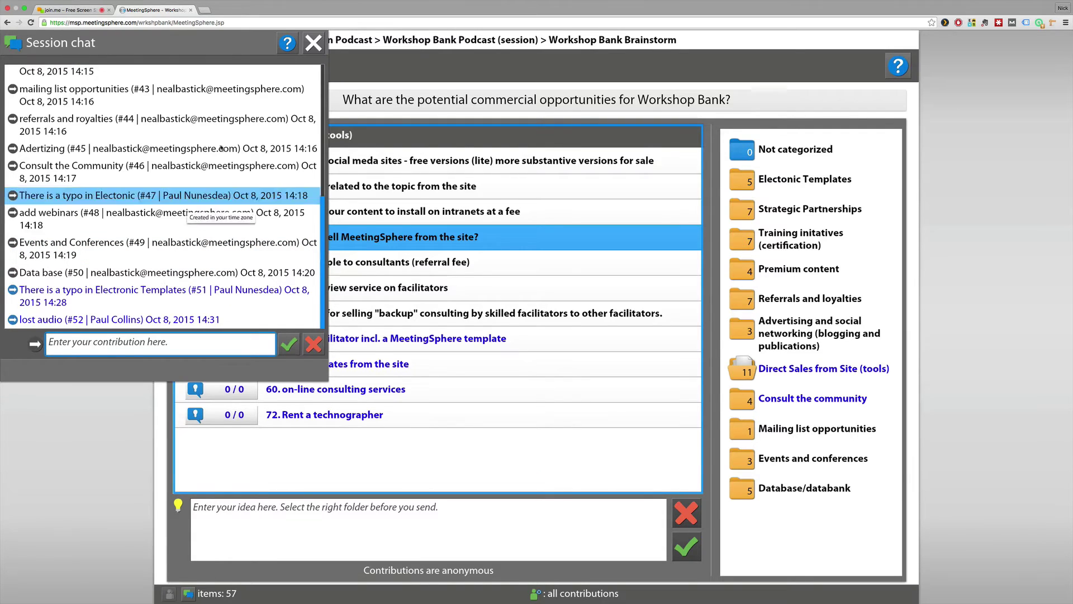
left_click(315, 42)
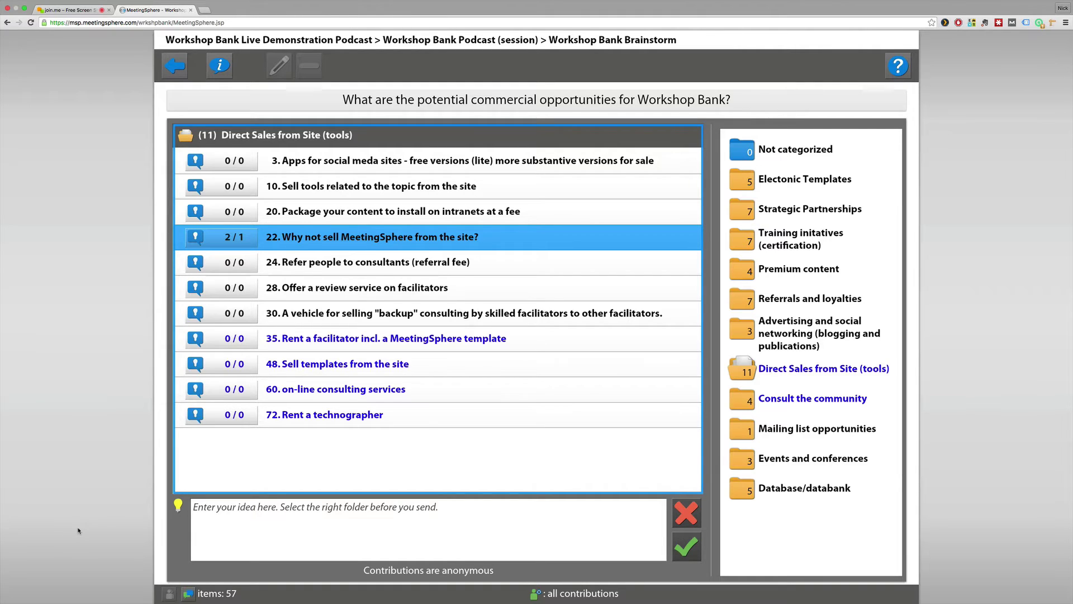
left_click(188, 593)
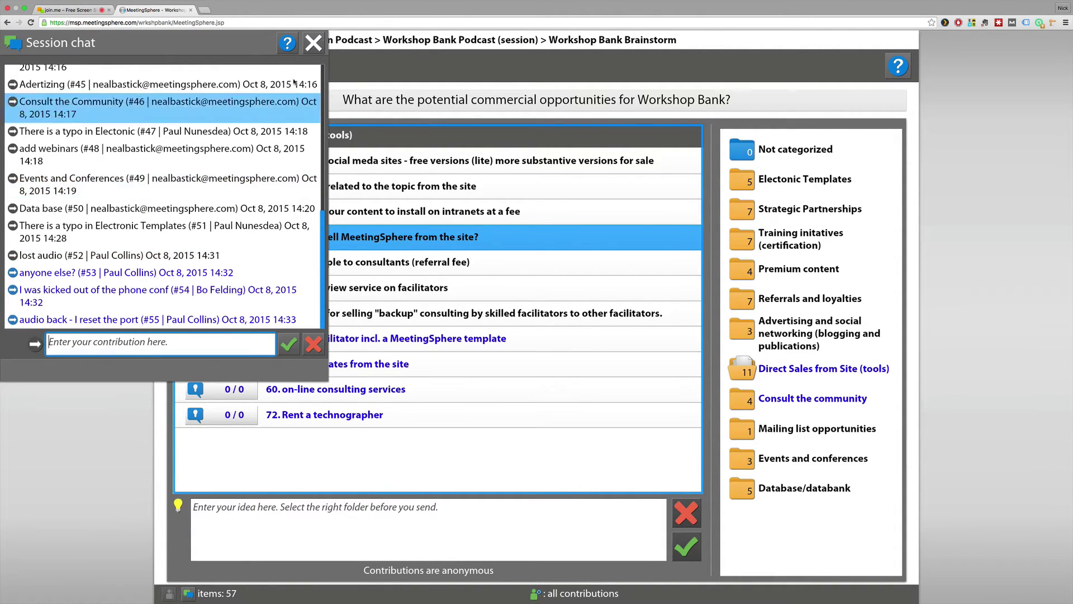
left_click(312, 43)
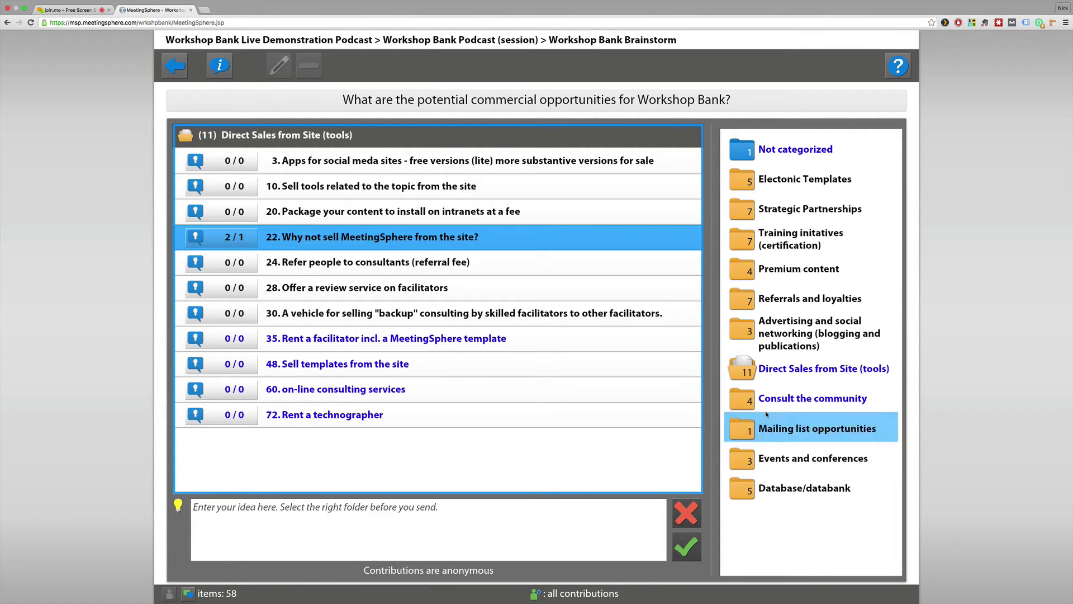
- Review the ideas in the Consult the community, Mailing list opportunities, Events and conferences and Database/databank folders, and check the uncategorized ideas
left_click(812, 398)
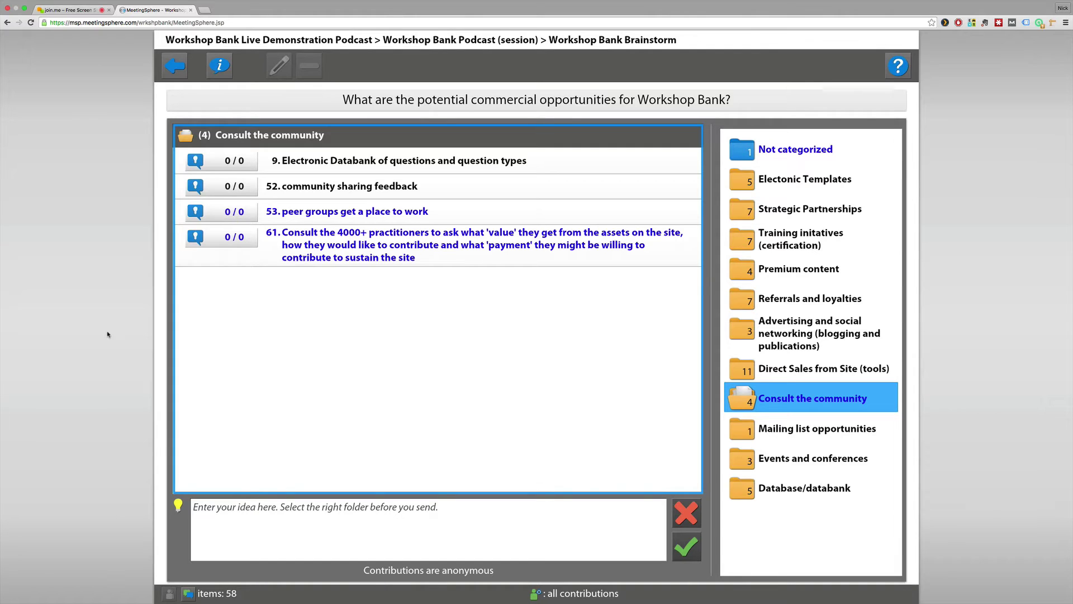
left_click(815, 435)
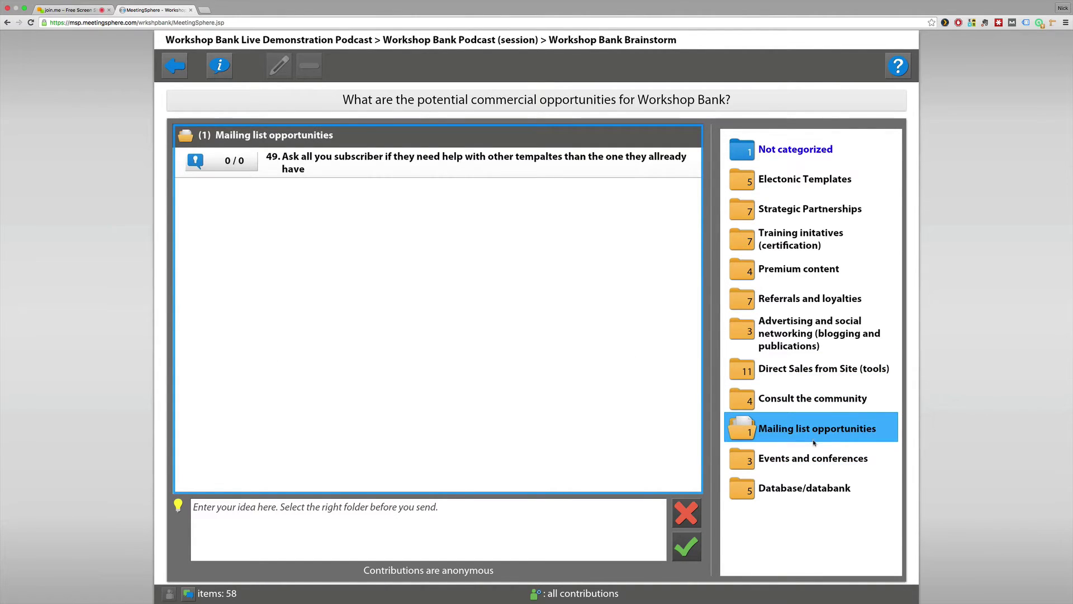
left_click(796, 462)
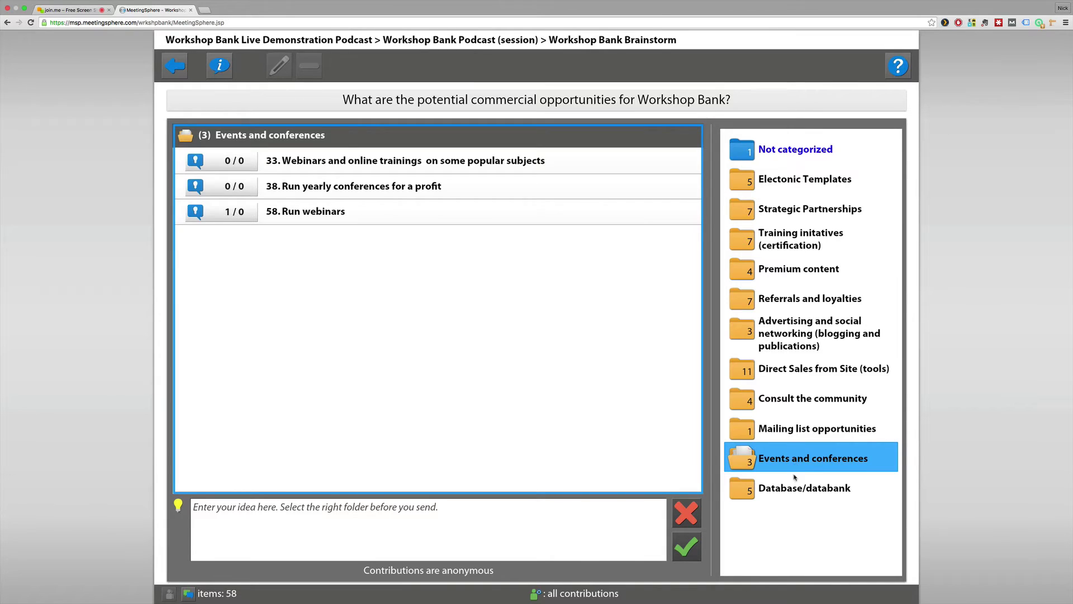
left_click(796, 494)
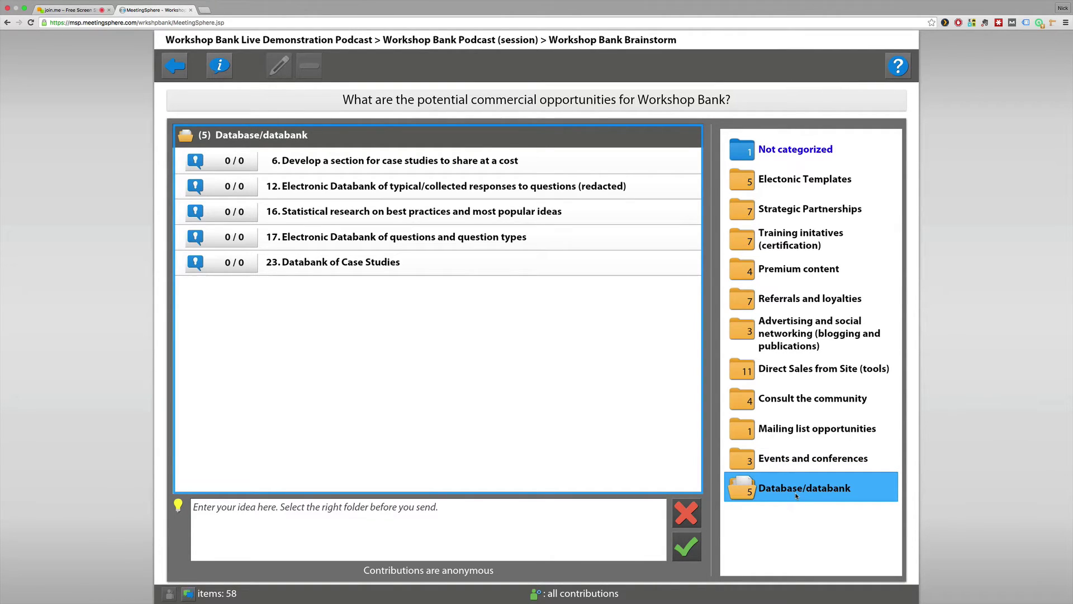
left_click(788, 401)
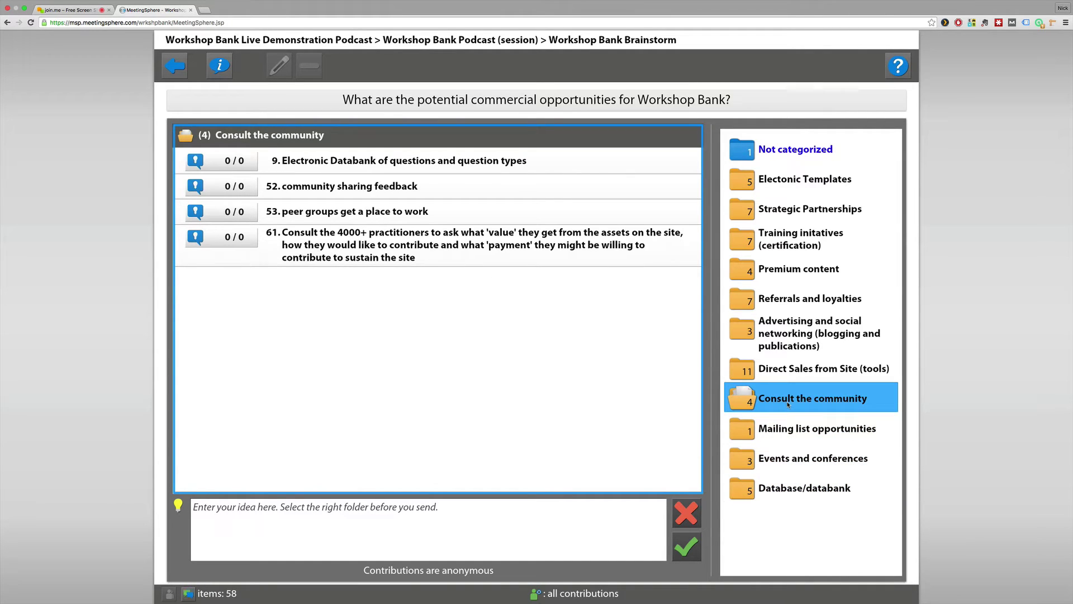
left_click(805, 489)
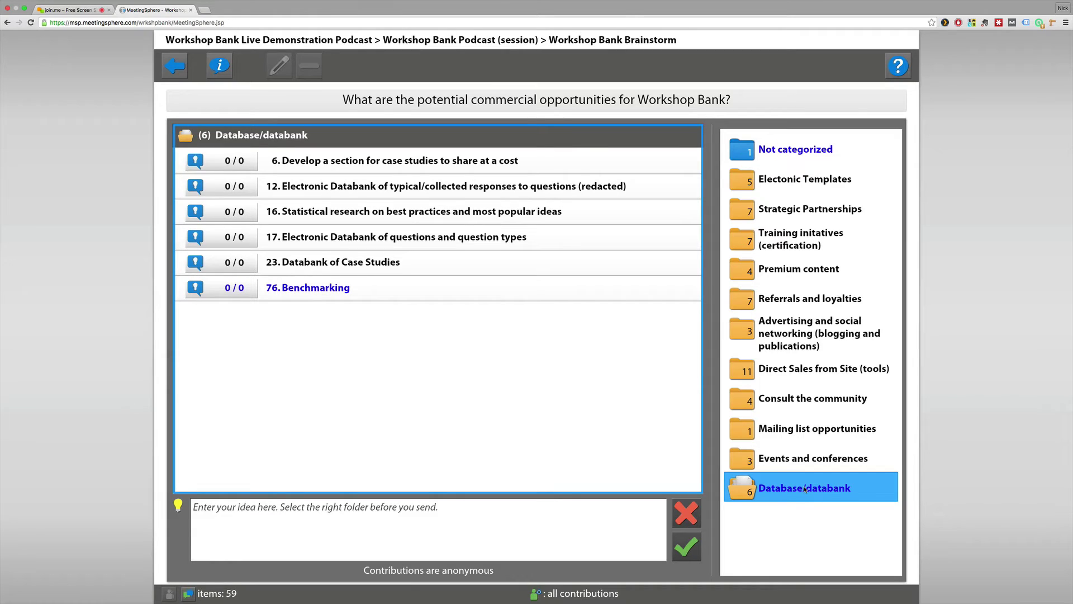
left_click(786, 149)
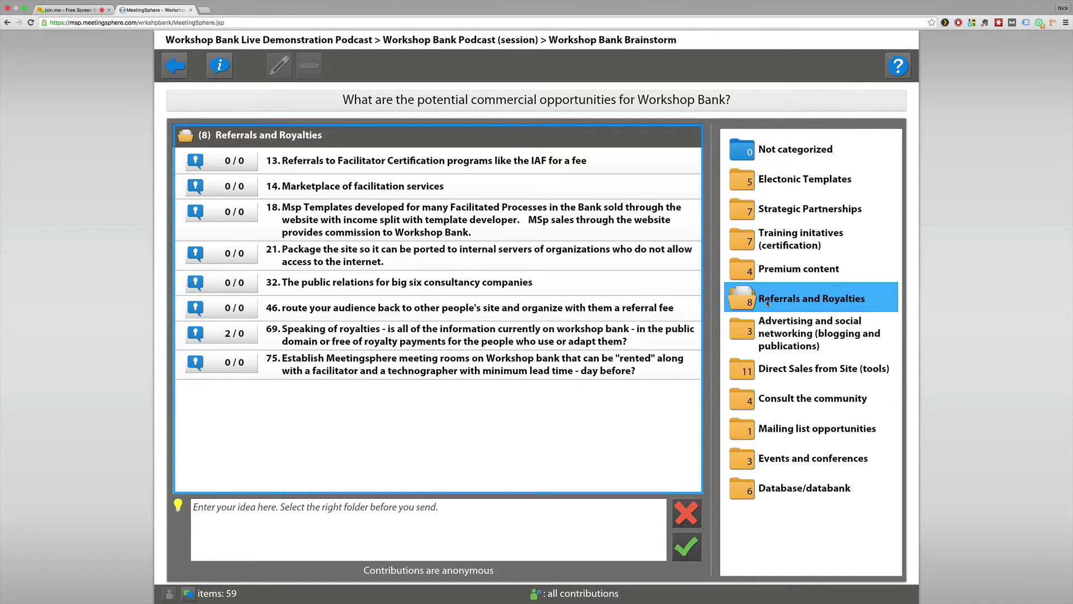
- Review the Database/databank folder again and read the new session chat messages, closing the chat again
left_click(766, 488)
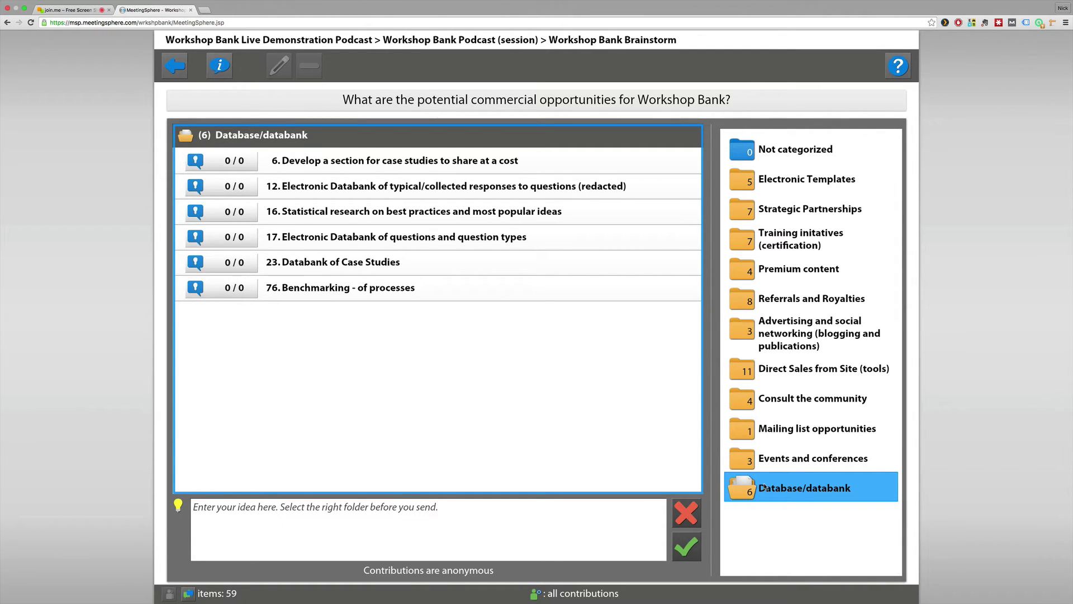
left_click(188, 593)
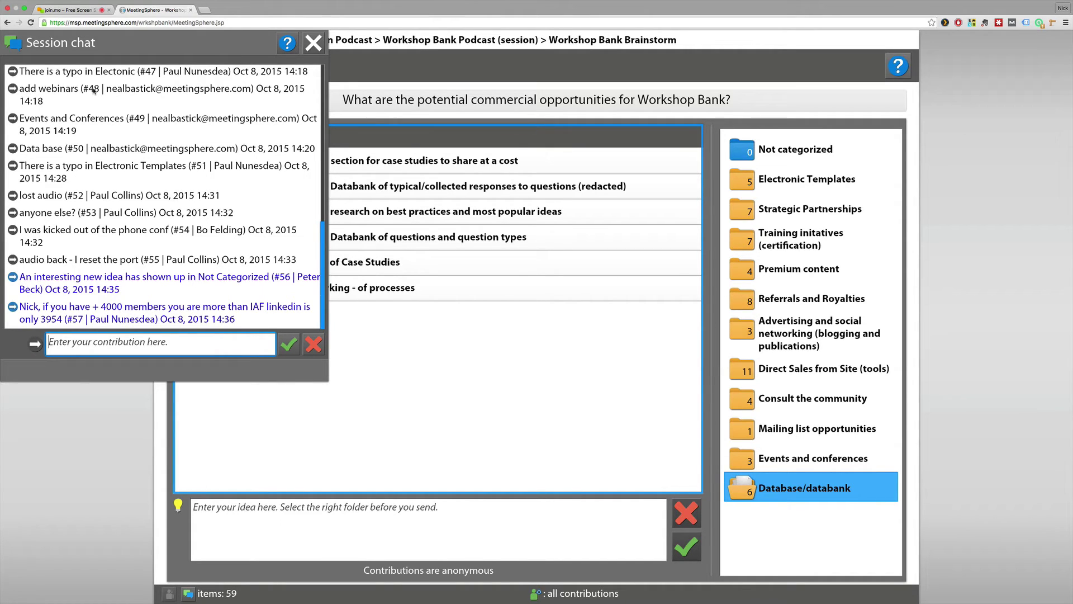
left_click(314, 43)
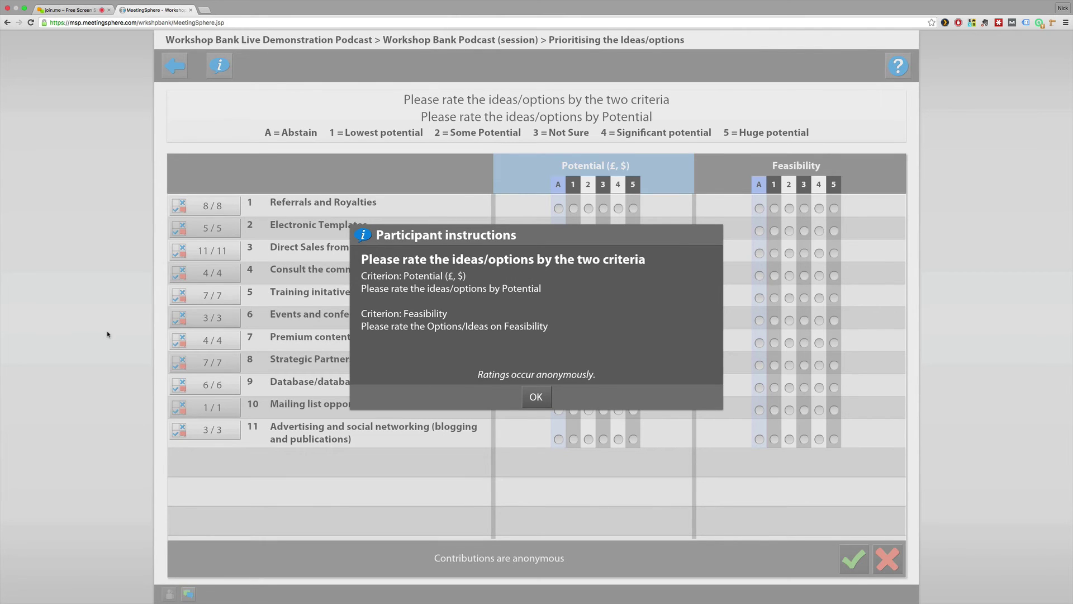
- Read the ideas grouped under Referrals and Royalties on the rating sheet and show the rating scale for the Feasibility criterion
left_click(536, 397)
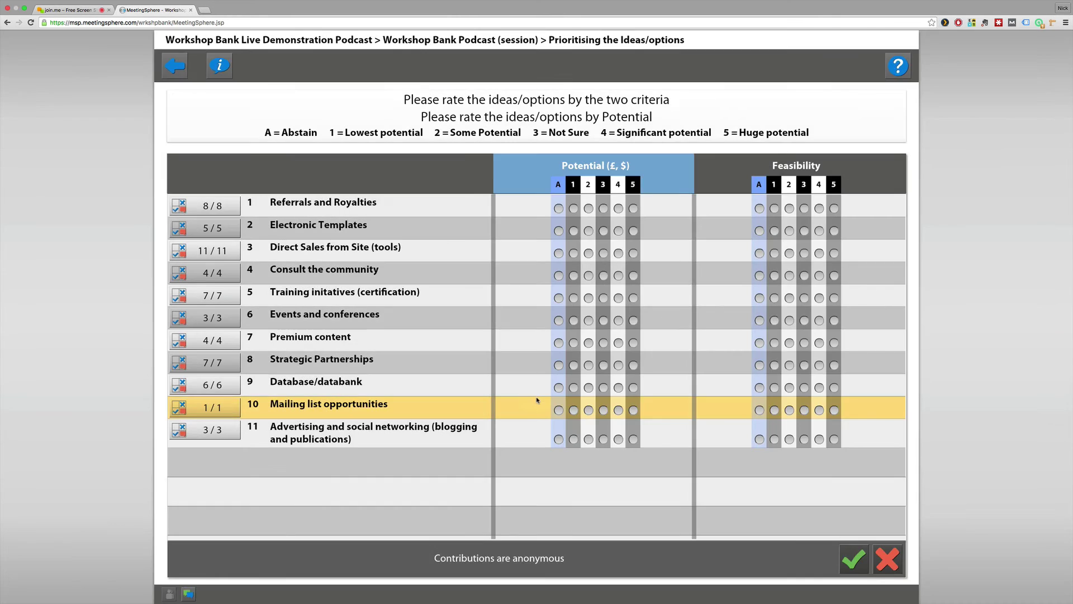
left_click(211, 210)
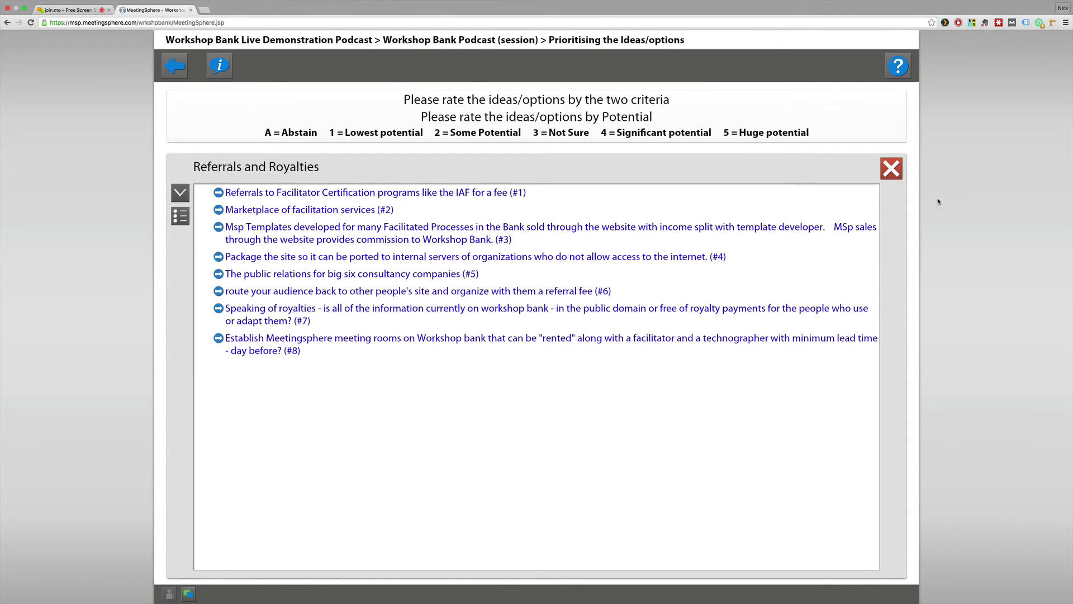
left_click(893, 169)
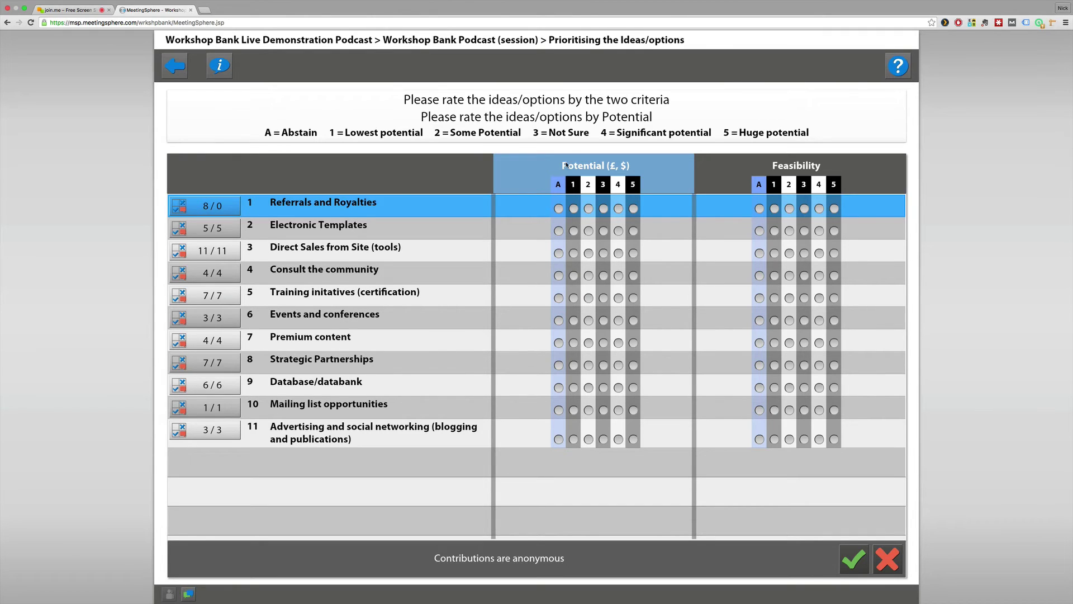
left_click(728, 178)
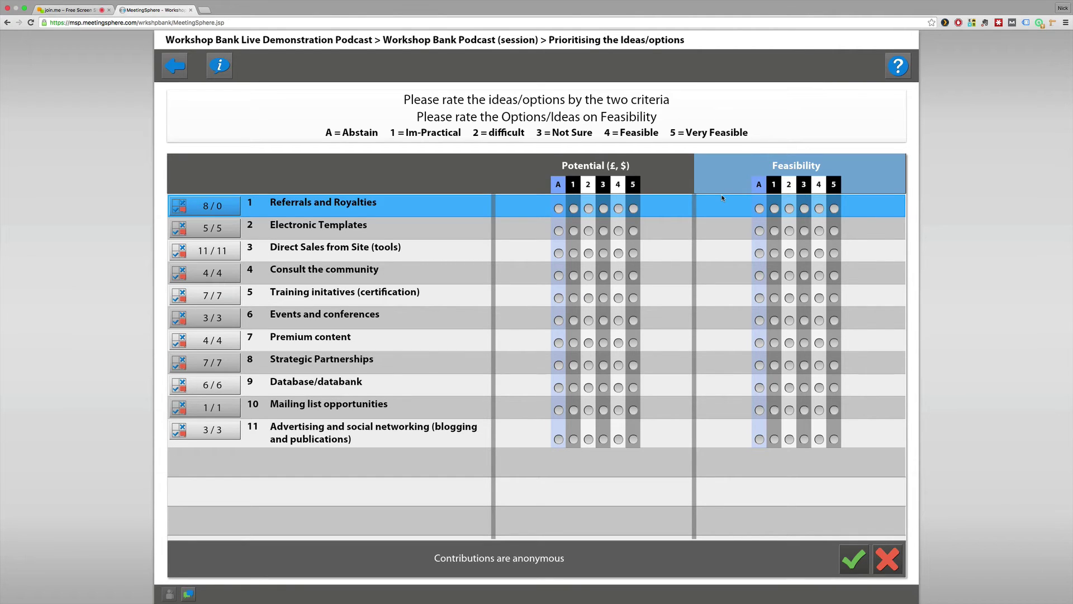
- Compare the Potential and Feasibility rating scales, then reread the ideas grouped under Referrals and Royalties and return to the rating sheet
left_click(504, 173)
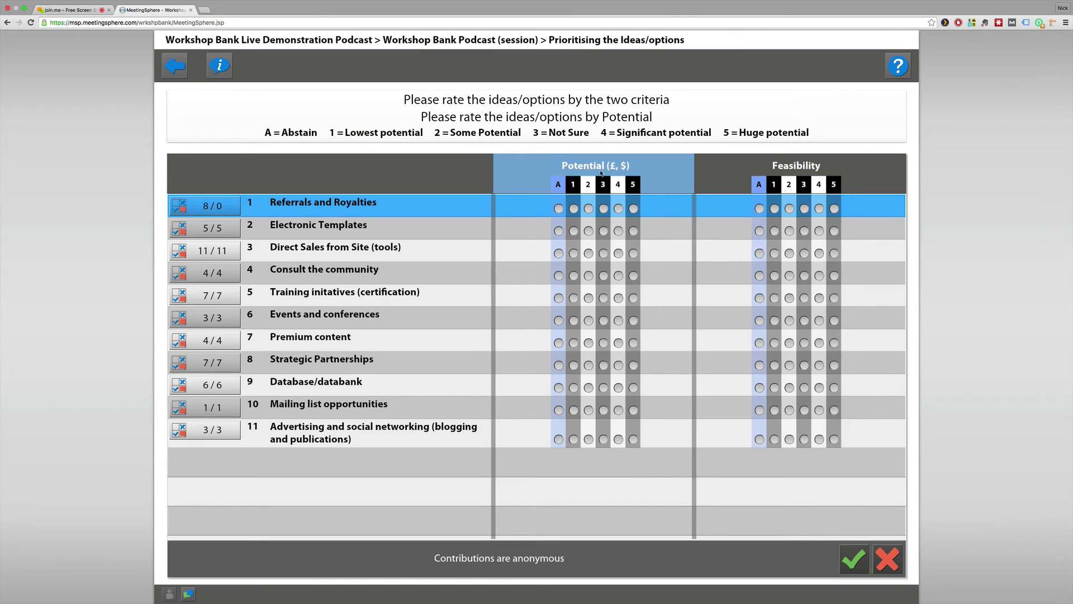
left_click(723, 177)
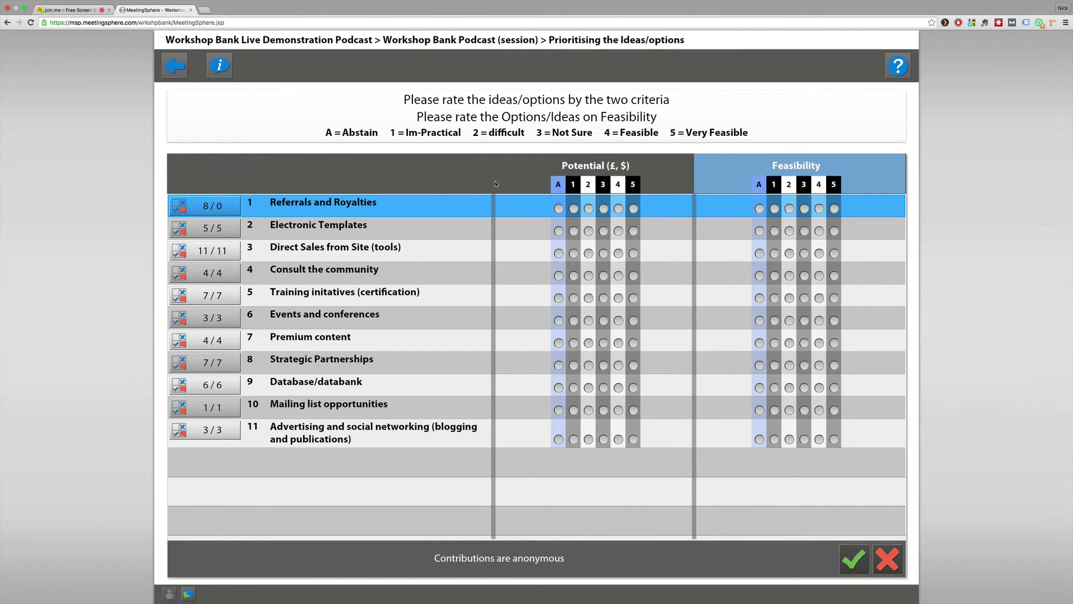
left_click(210, 216)
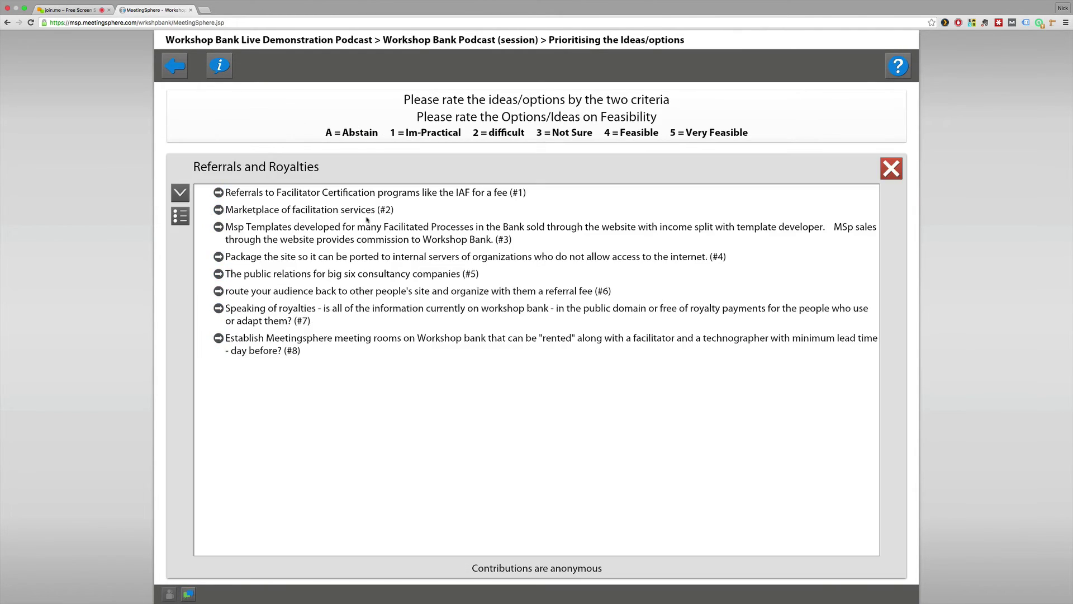
left_click(892, 169)
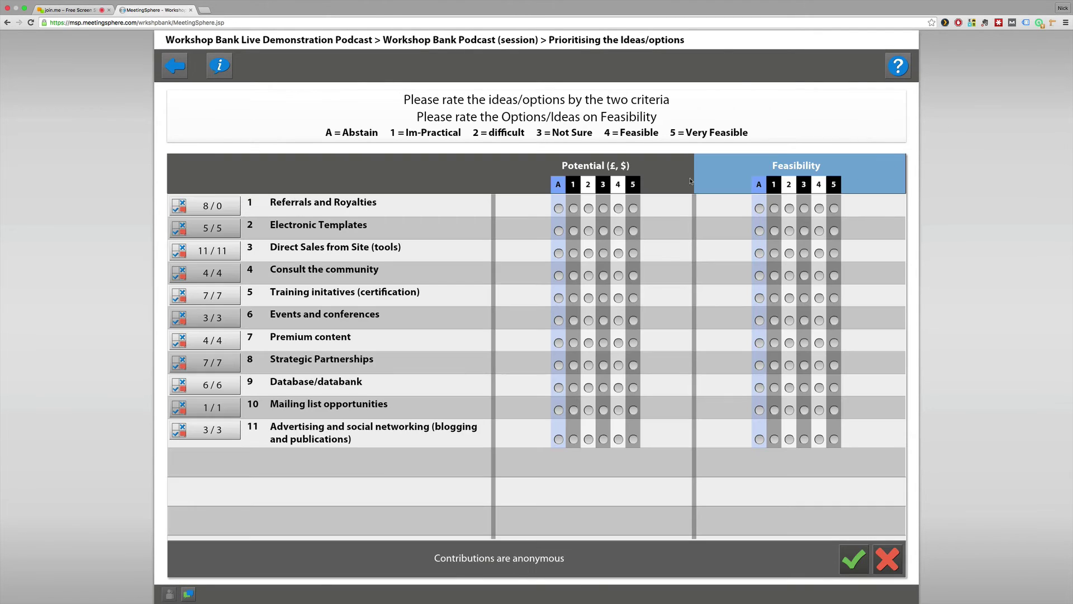
- Rate Referrals and Royalties 4 for potential and 4 for feasibility, Electronic Templates 3 and 4, and Direct Sales from Site (tools) 5 and 4
left_click(819, 209)
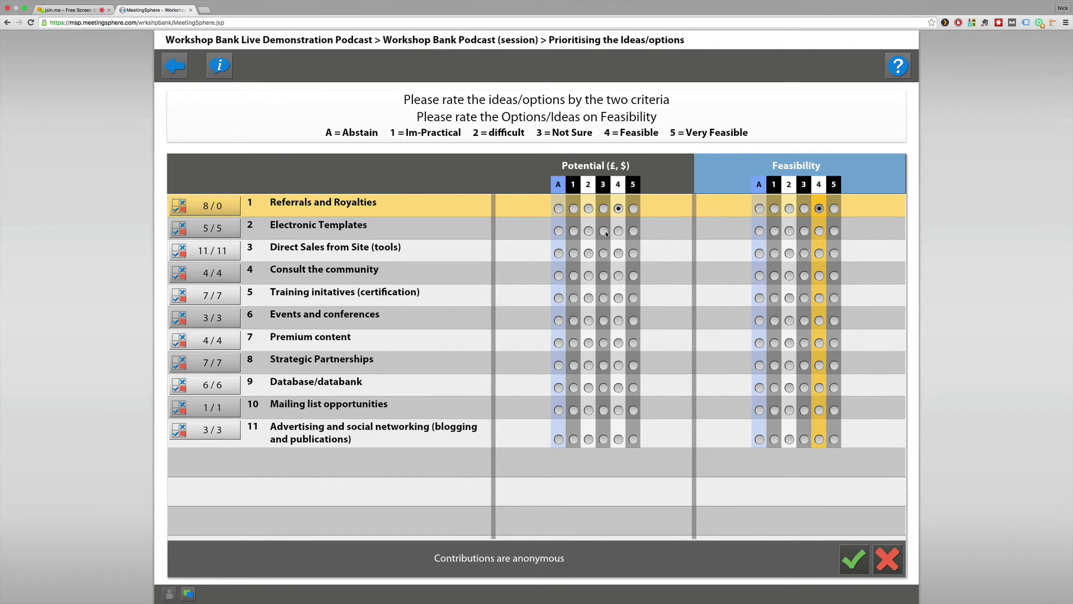
left_click(604, 231)
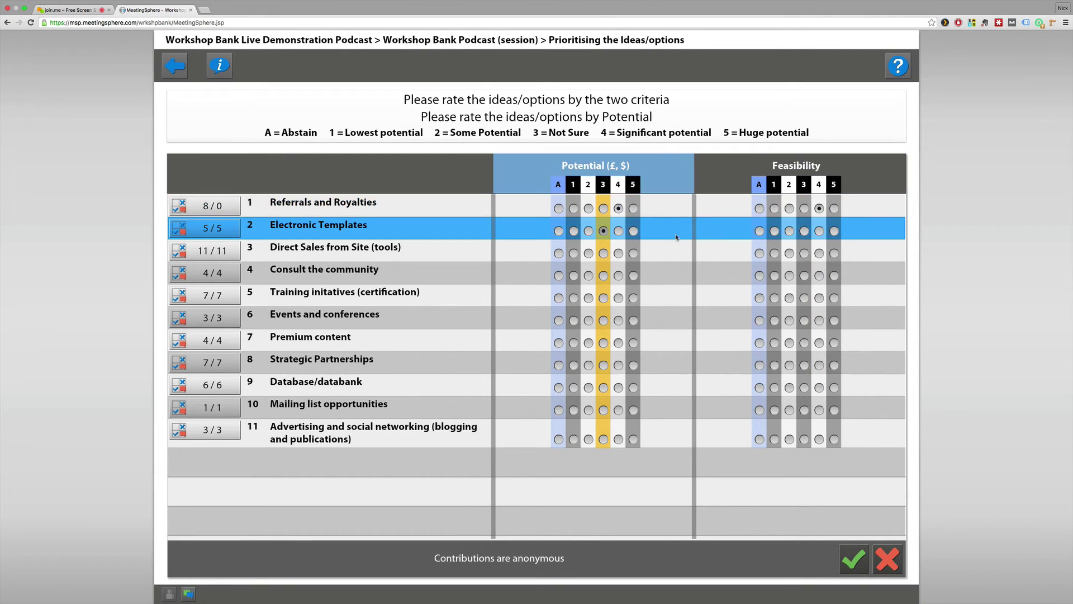
left_click(820, 231)
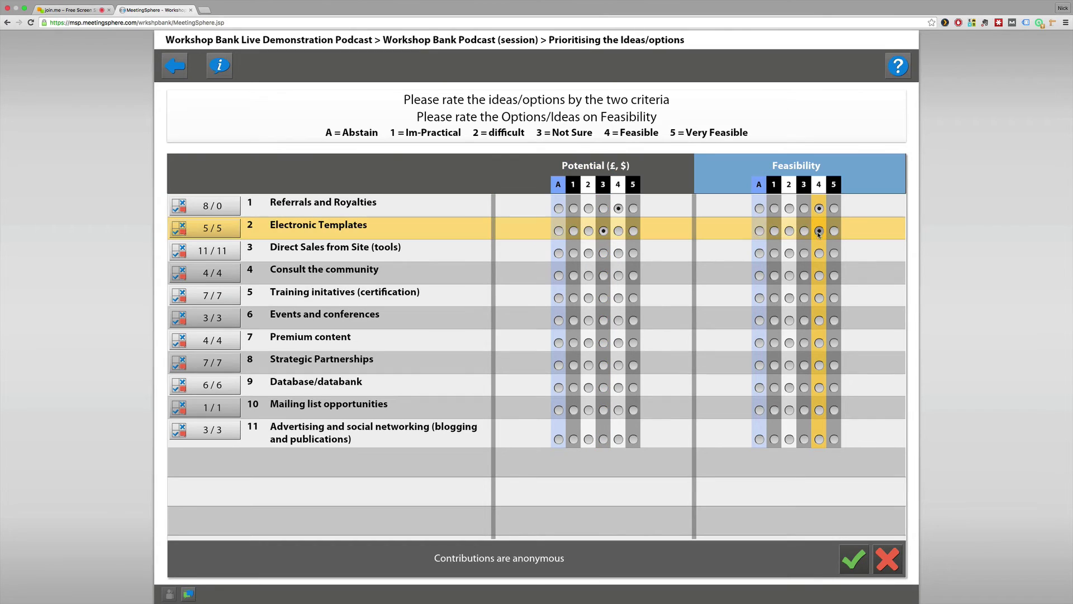
left_click(633, 253)
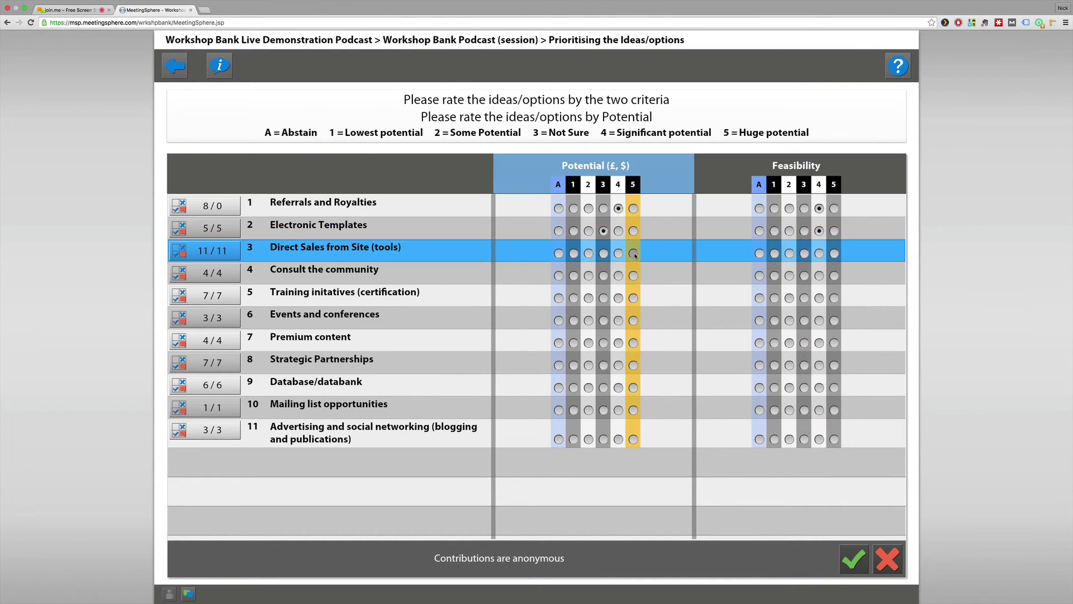
left_click(820, 253)
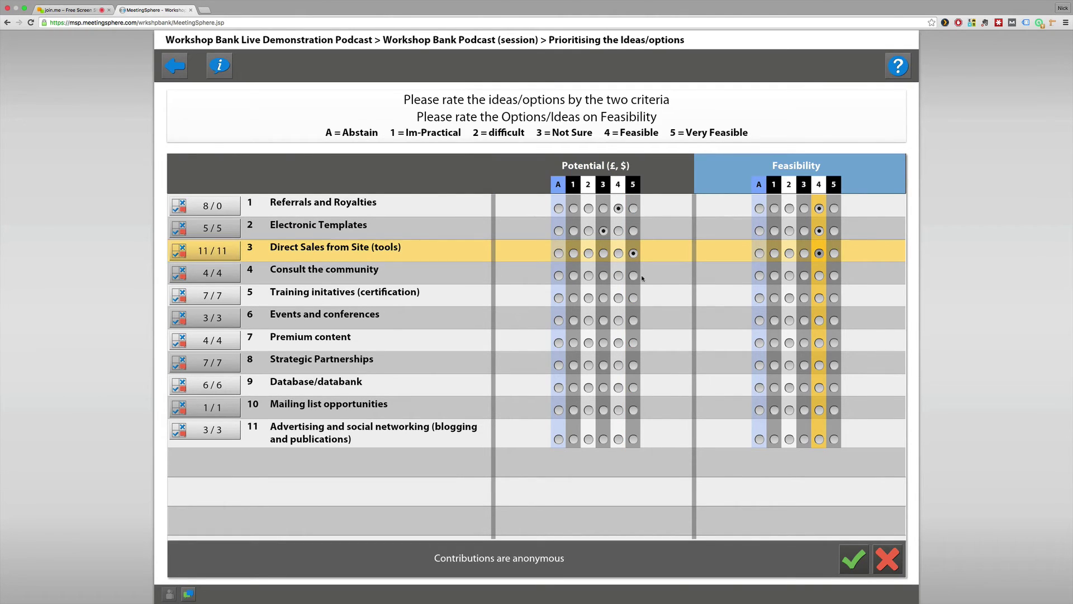
- Rate Consult the community 2 for potential and 5 for feasibility, Training initatives (certification) 3 and 2, and Events and conferences 4 and 3
left_click(588, 276)
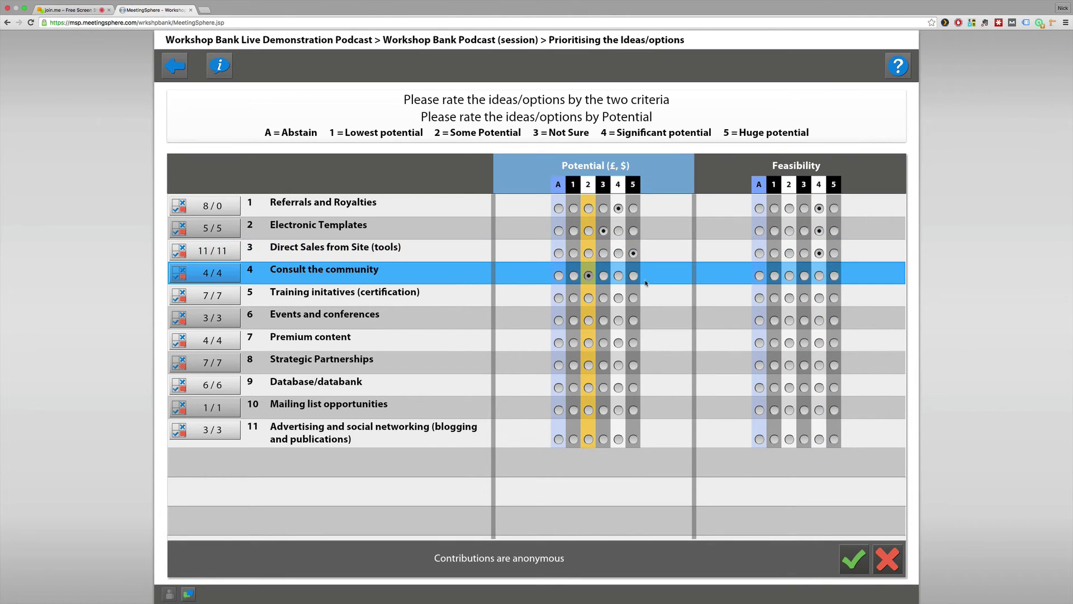
left_click(832, 278)
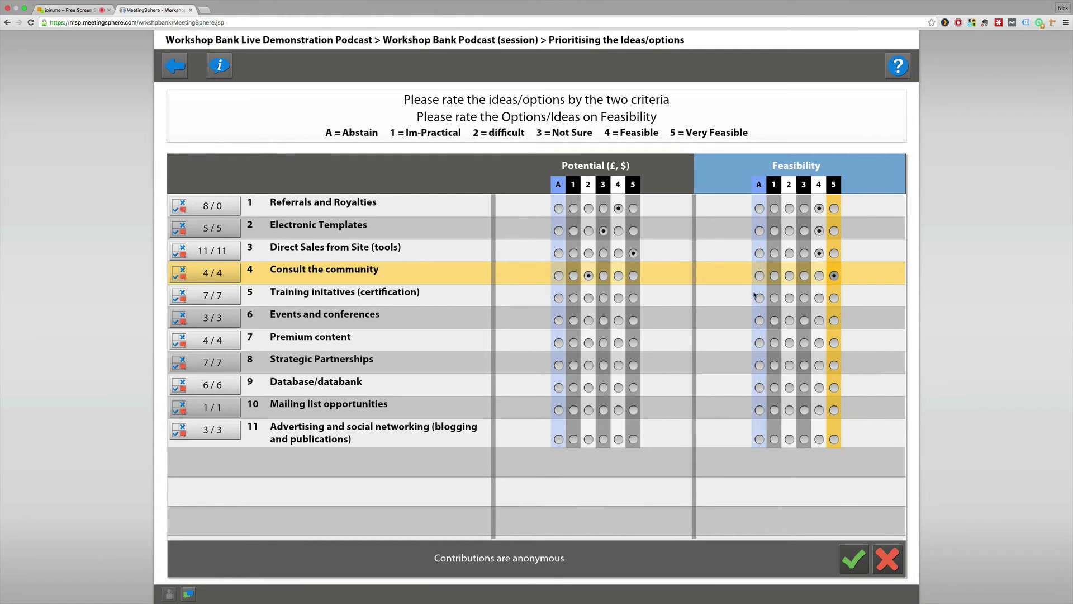
left_click(604, 299)
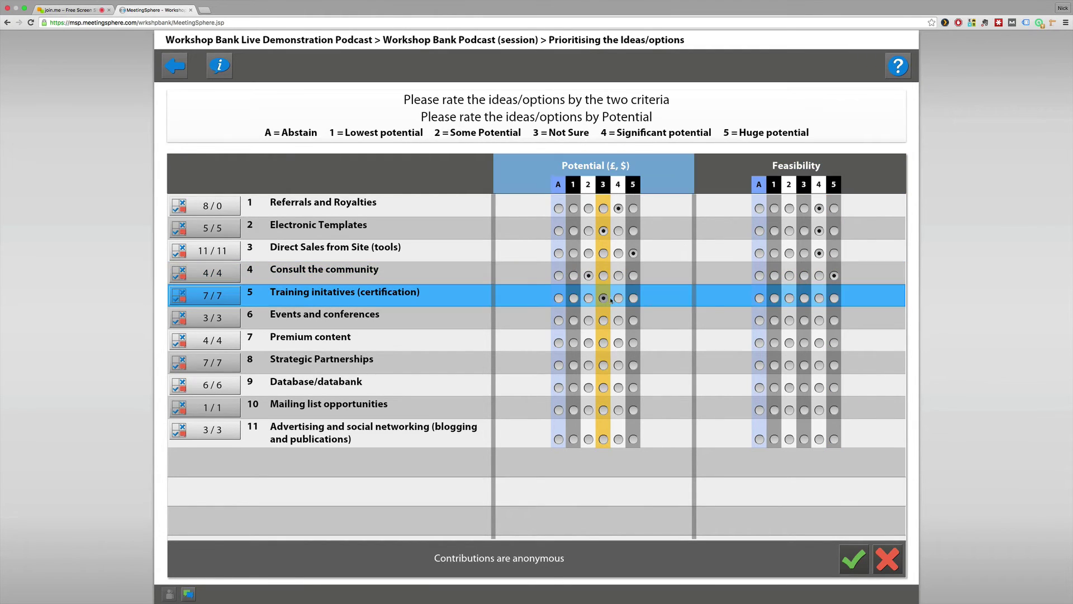
left_click(789, 299)
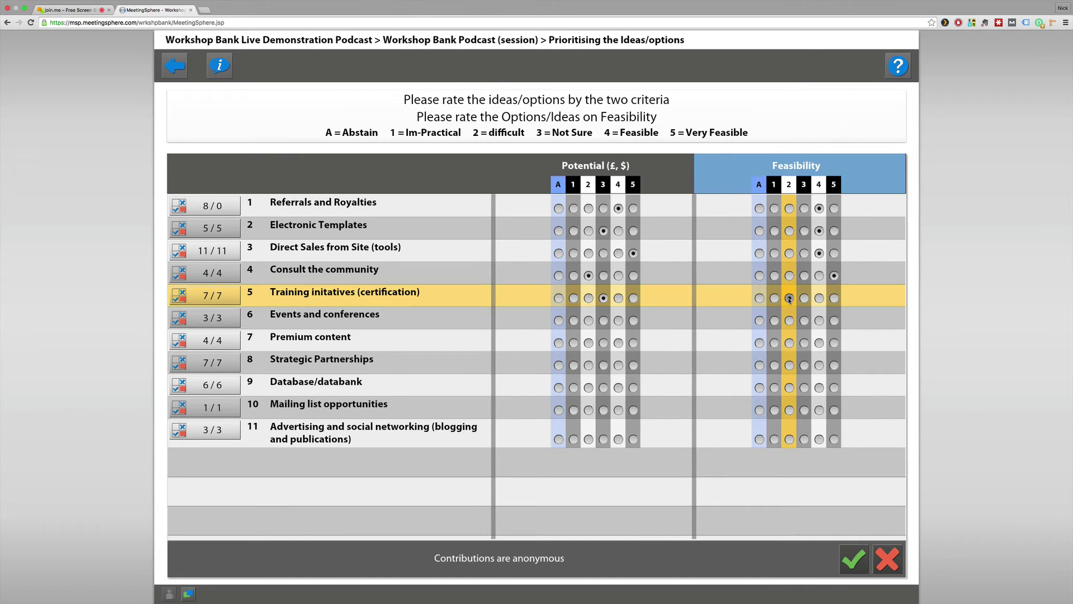
left_click(618, 320)
left_click(804, 321)
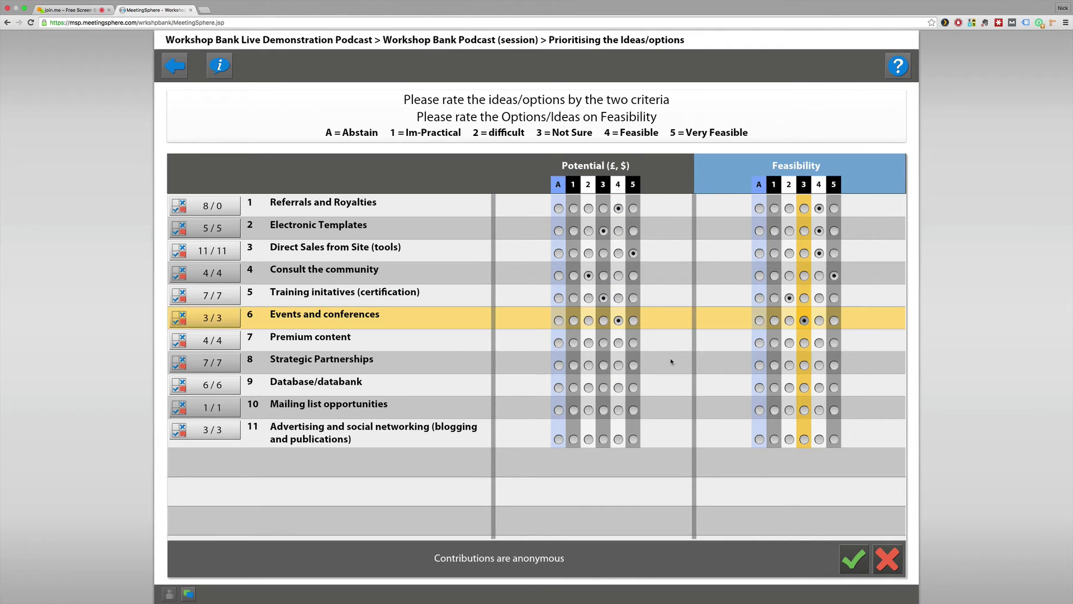
- Rate Premium content 2 for potential and 3 for feasibility, and Strategic Partnerships 3 for both criteria
left_click(590, 344)
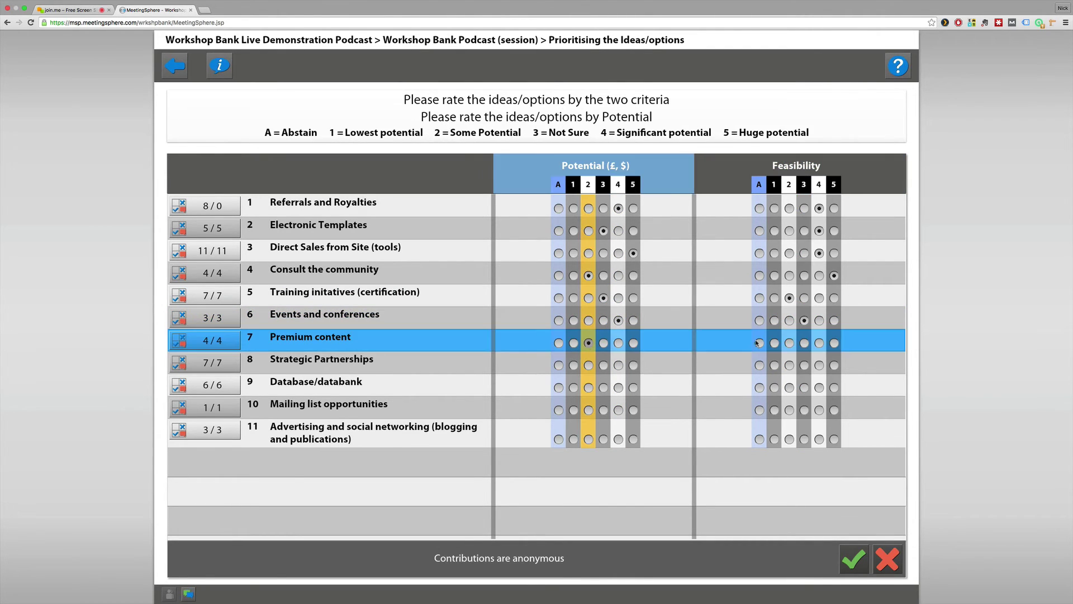
left_click(804, 343)
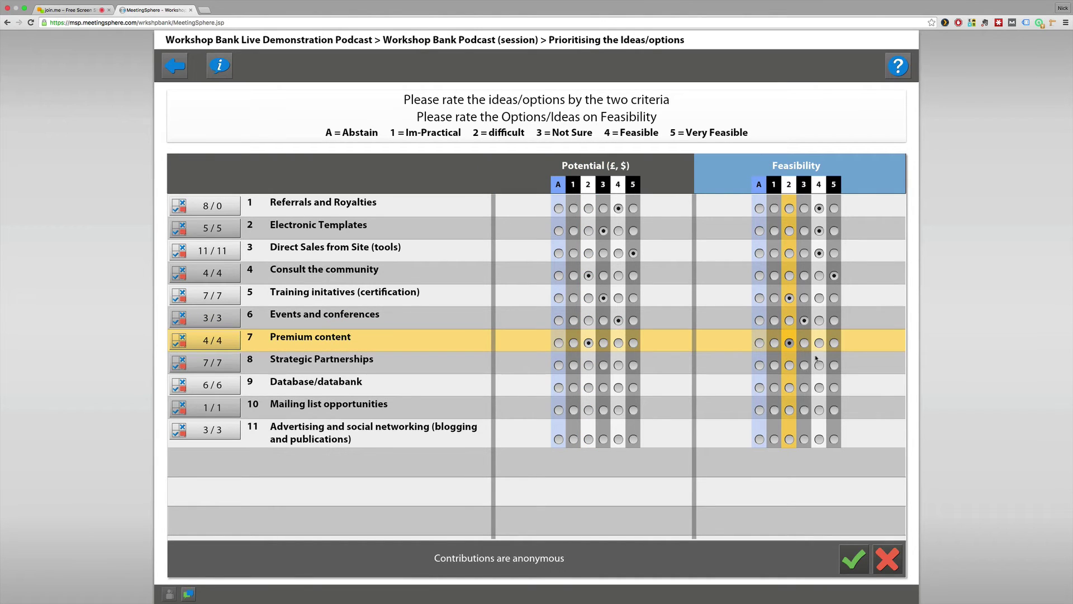
left_click(805, 344)
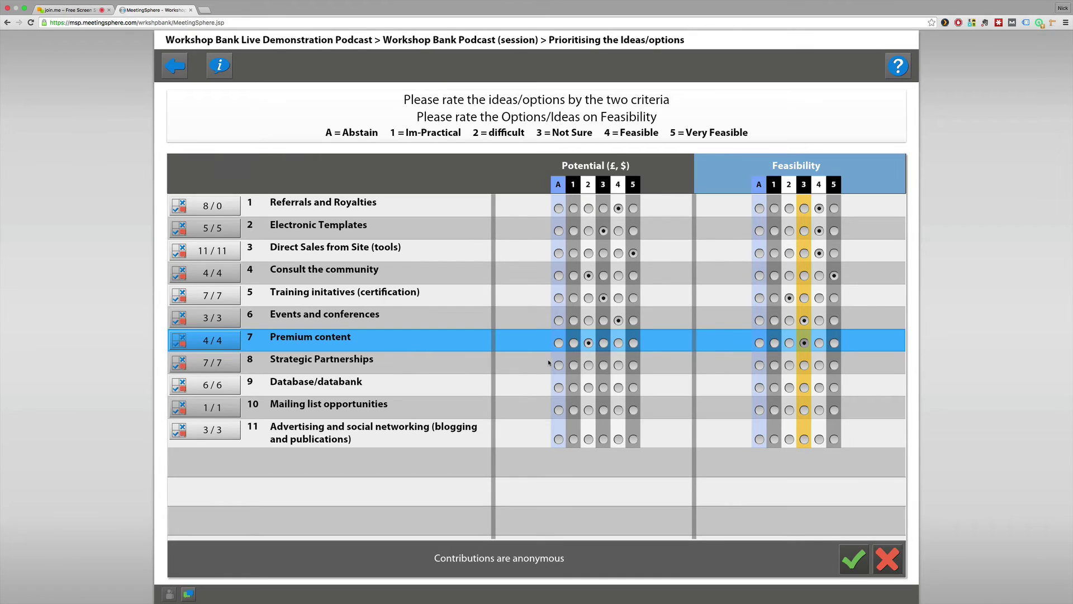
left_click(603, 365)
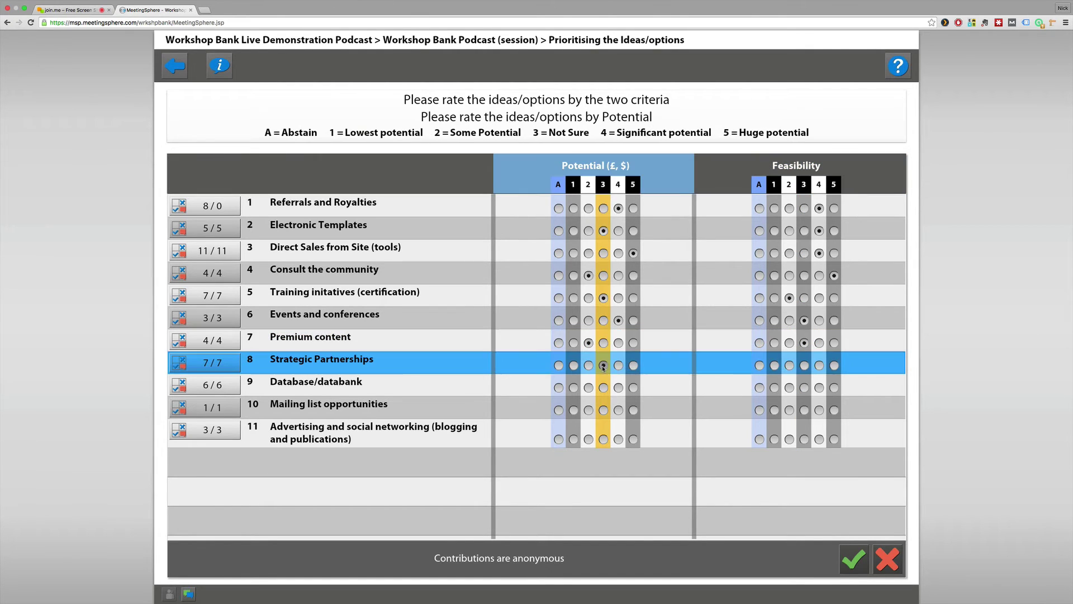
left_click(803, 367)
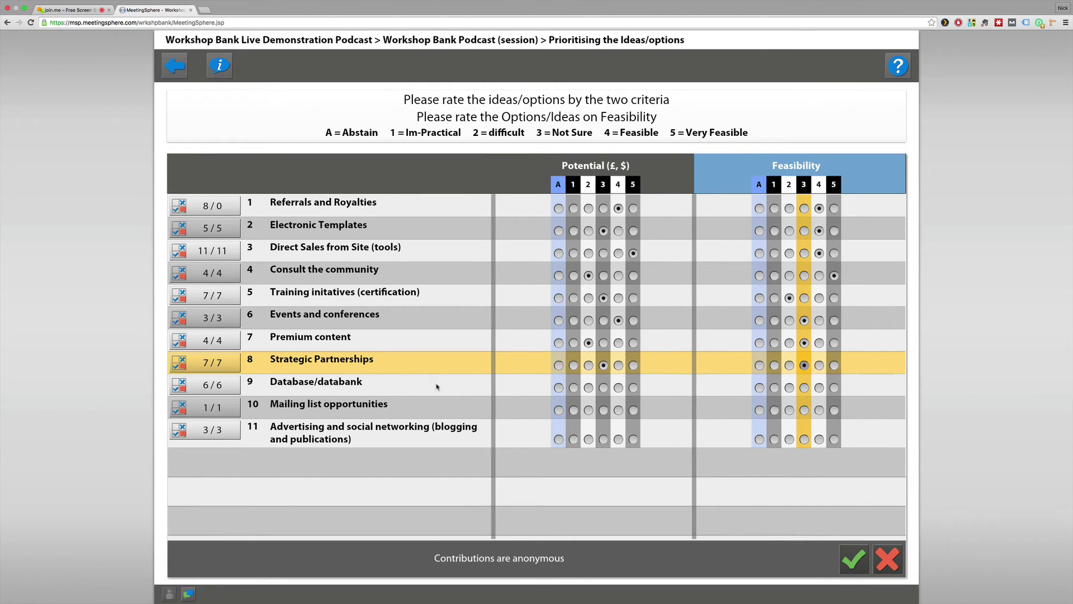
- Read the Database/databank ideas and rate the category 1 for potential and 2 for feasibility
left_click(232, 387)
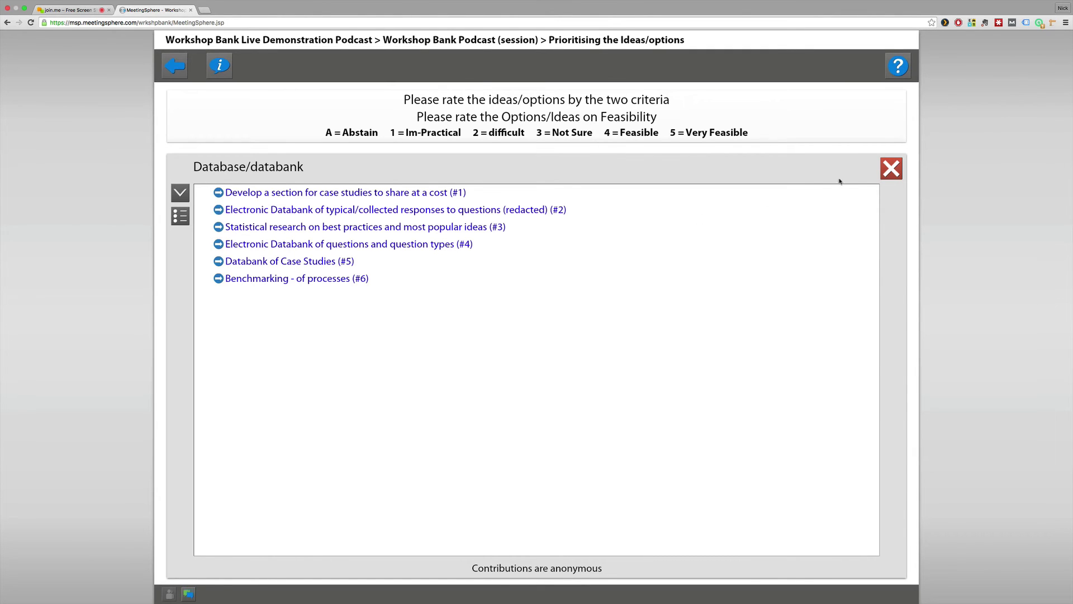
left_click(890, 170)
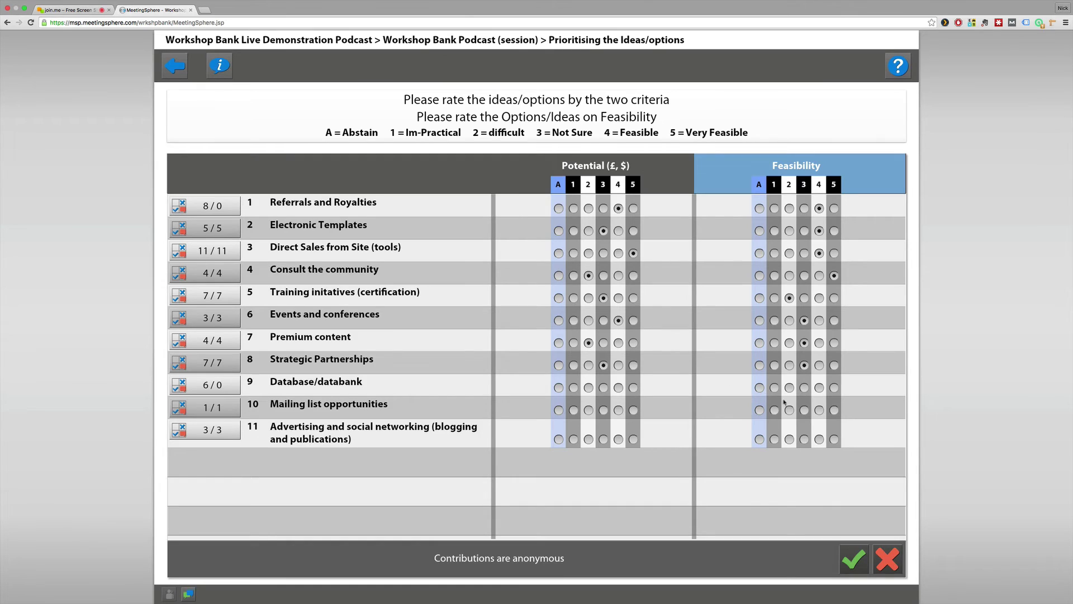
left_click(573, 388)
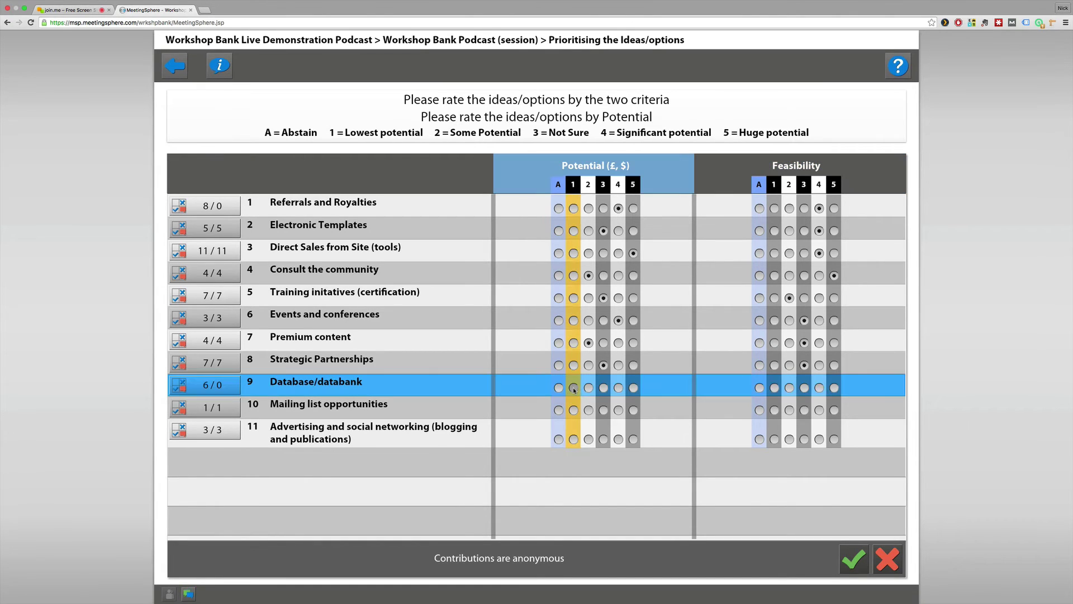
left_click(790, 388)
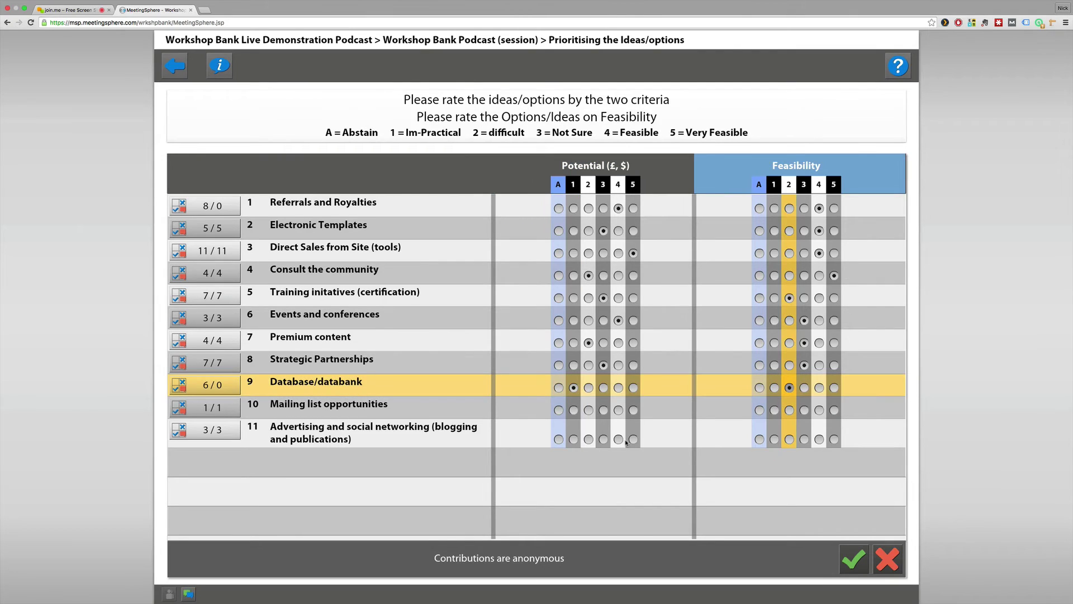
- Read the Mailing list opportunities idea and rate the category 2 for potential and 5 for feasibility
left_click(234, 407)
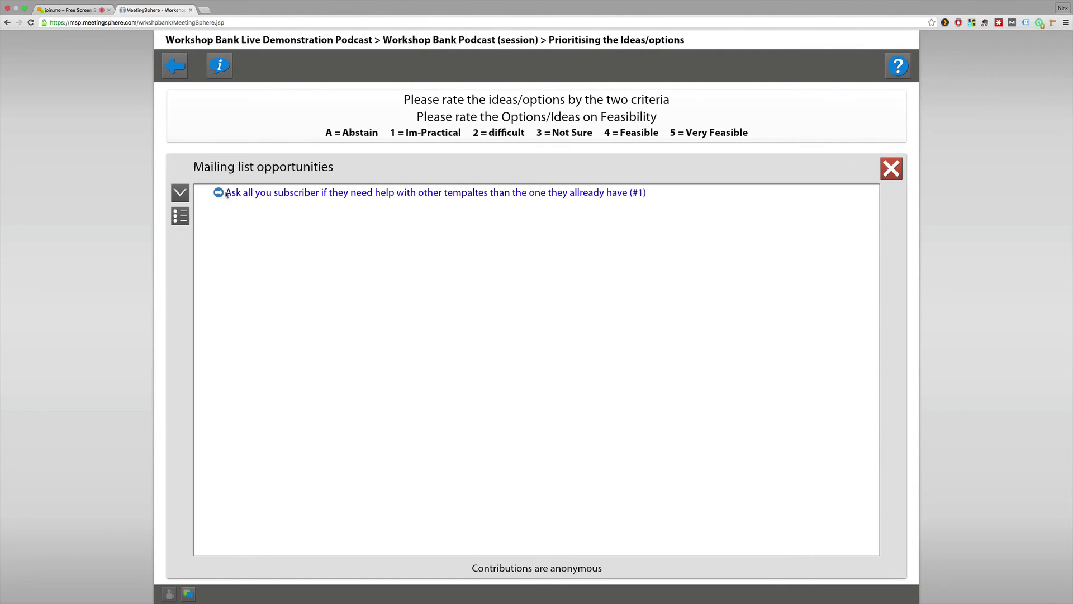
left_click(890, 171)
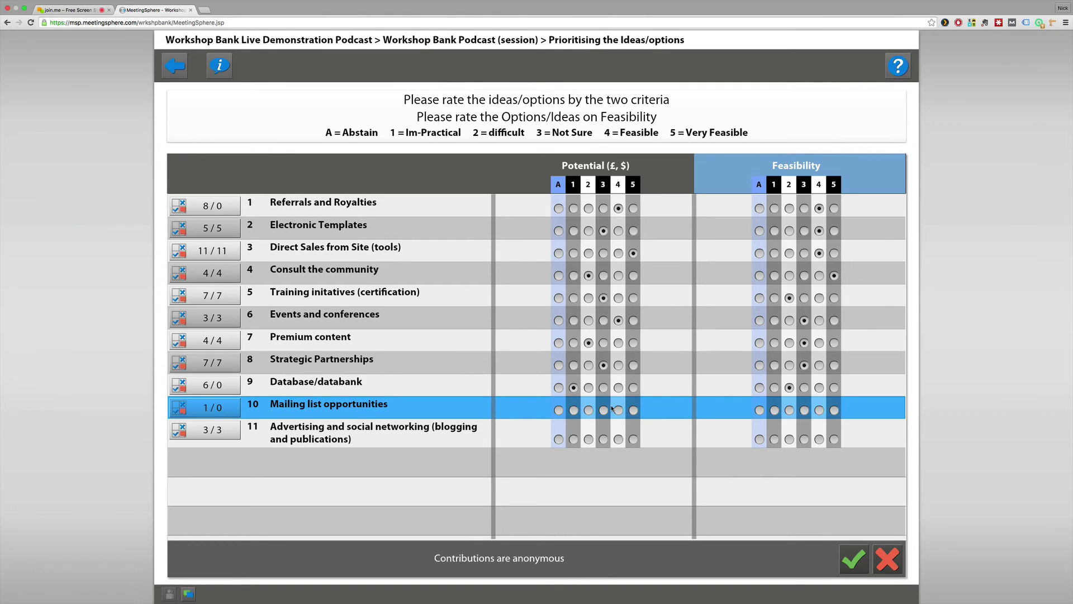
left_click(589, 410)
left_click(834, 410)
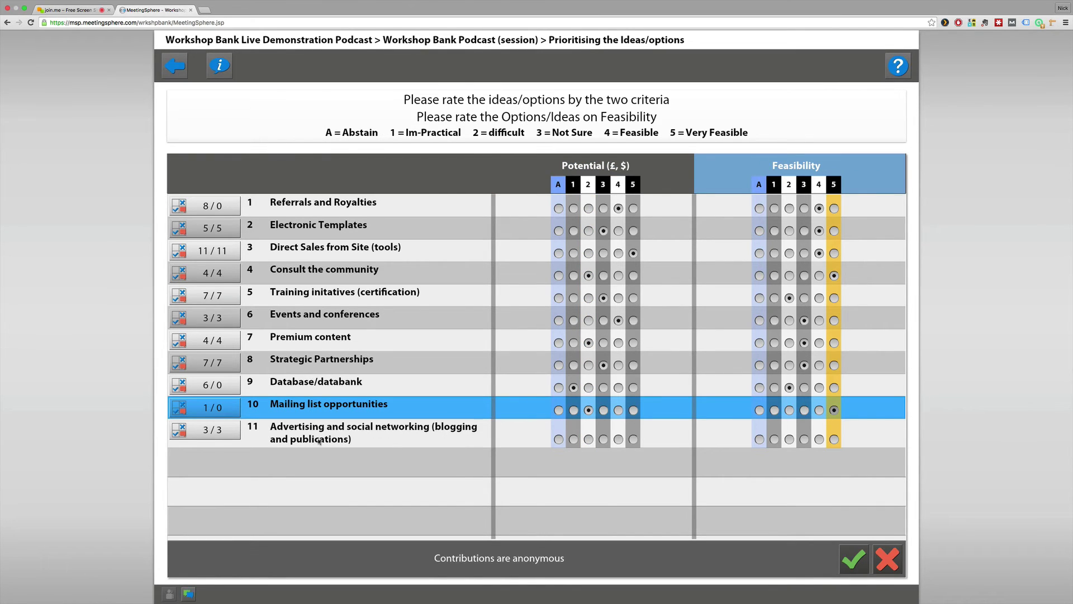
- Rate Advertising and social networking 1 for potential and 3 for feasibility, and submit the completed rating sheet
left_click(575, 440)
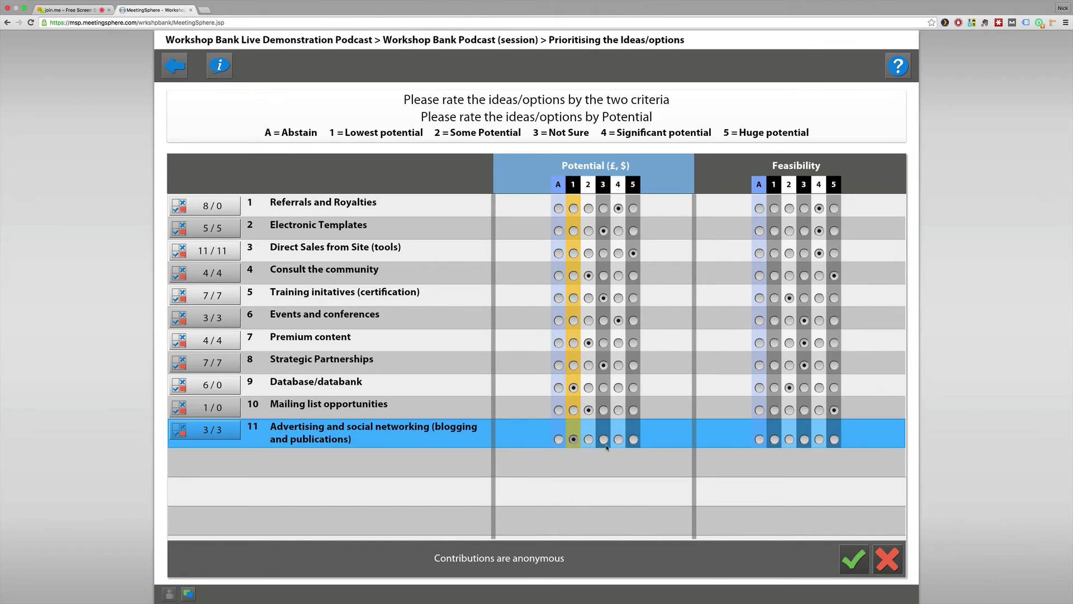
left_click(804, 440)
left_click(854, 558)
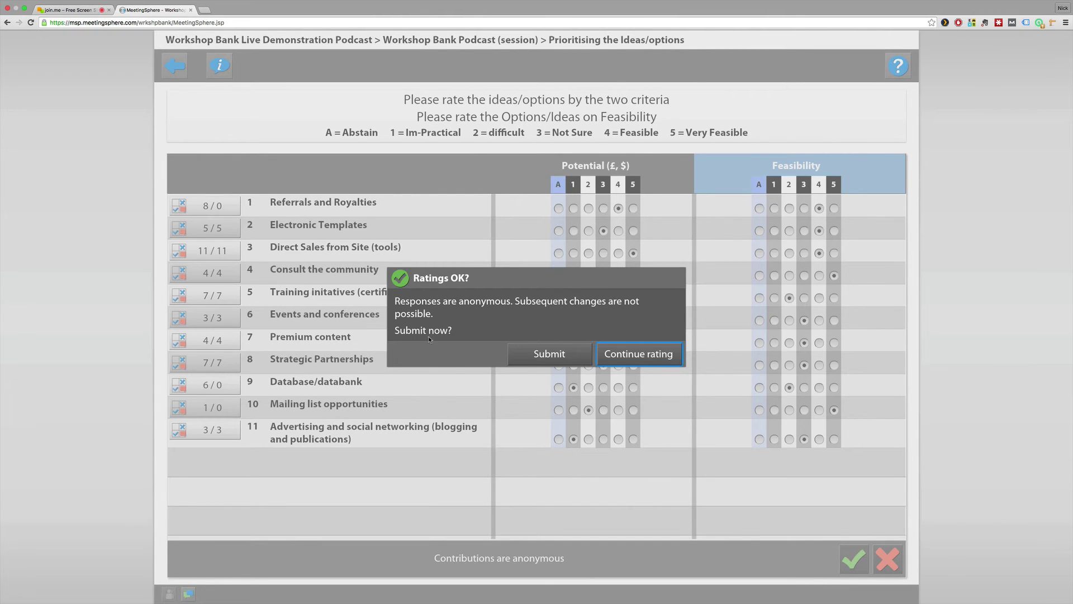
left_click(533, 356)
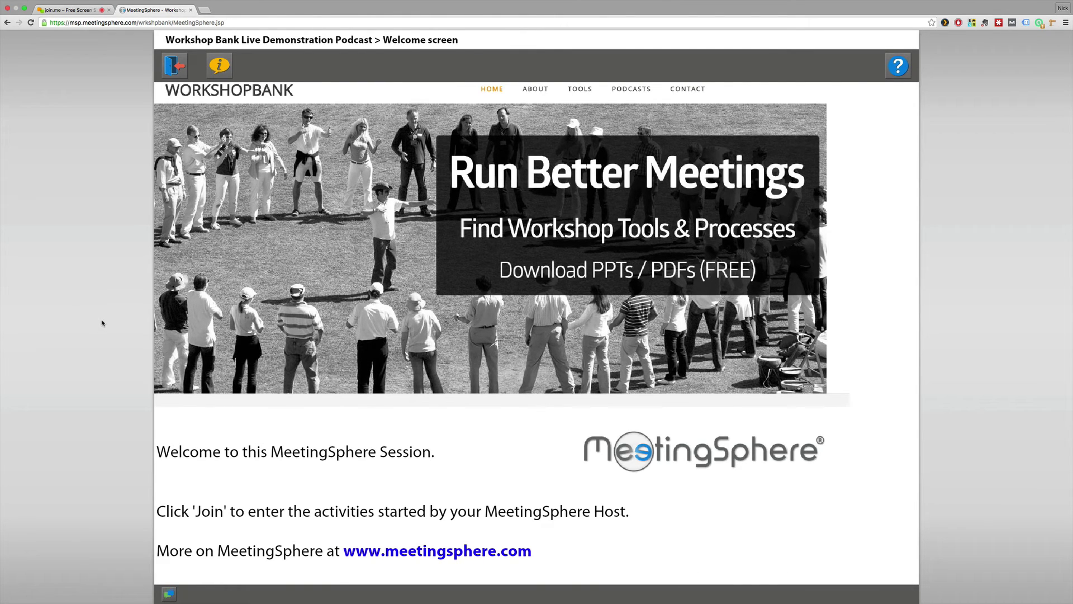
- Read the newest session chat messages from the welcome screen and close the chat
left_click(170, 593)
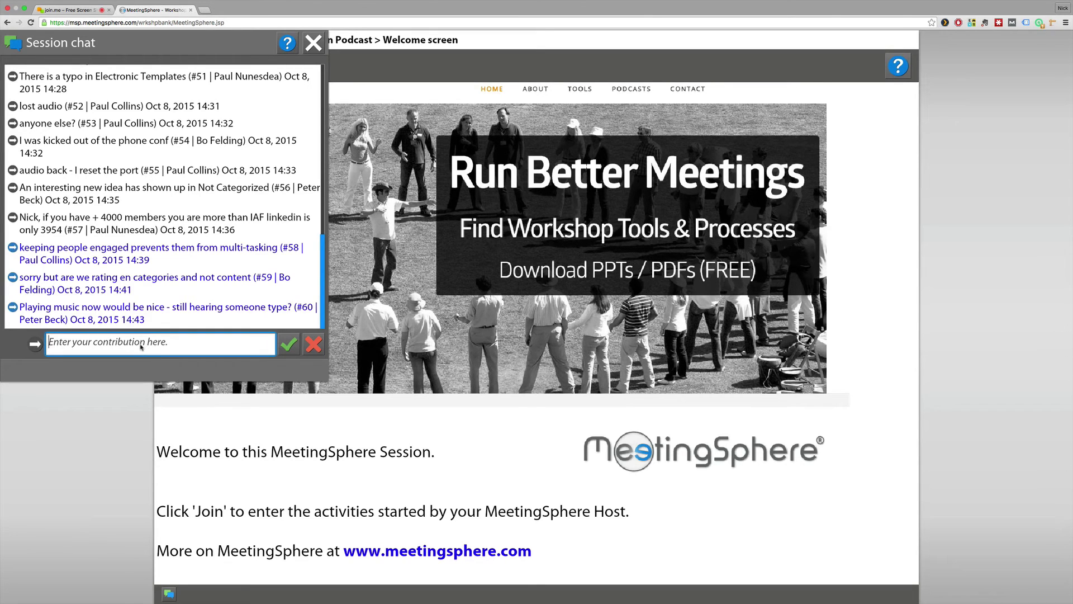
left_click(314, 44)
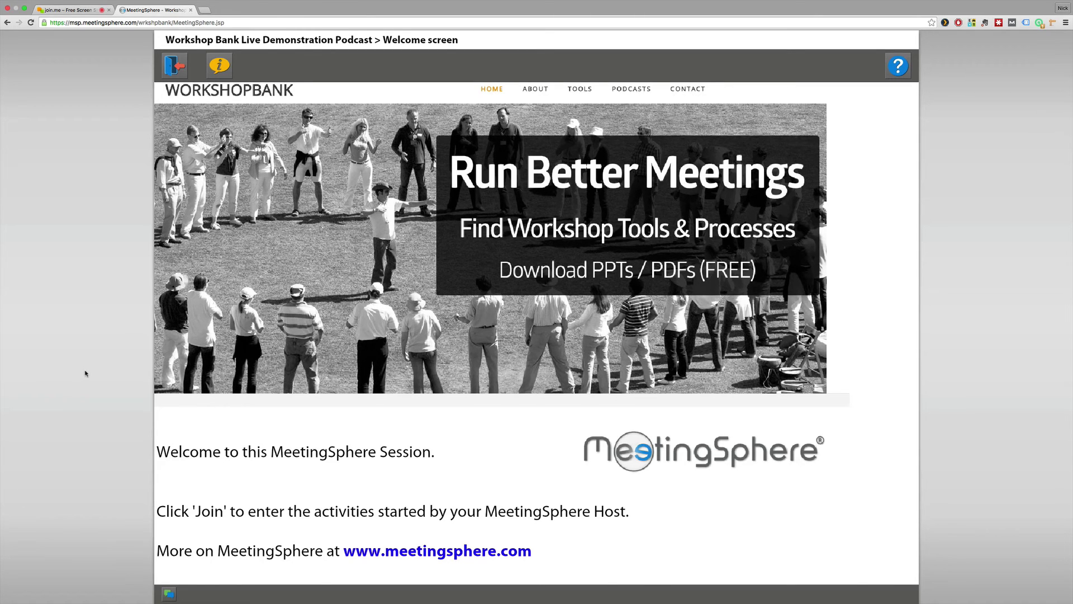
mouse_move(662, 5)
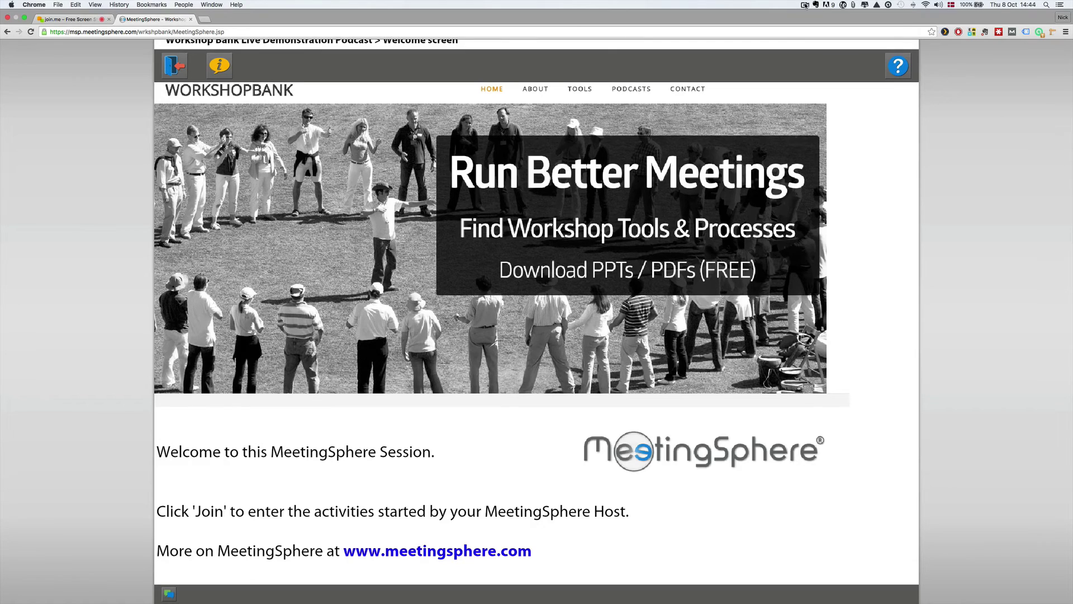
left_click(805, 6)
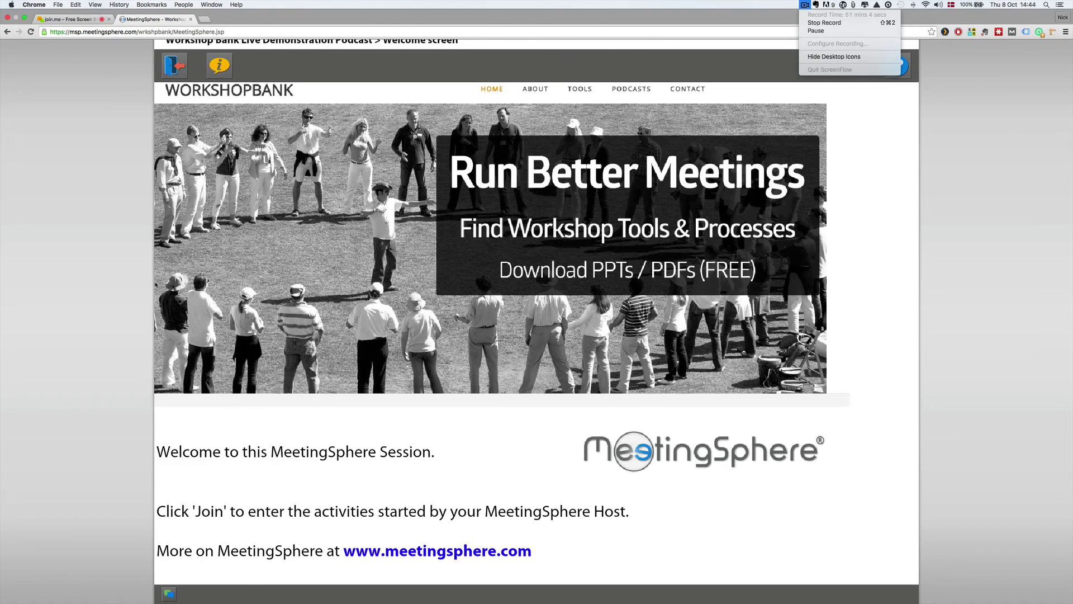
left_click(118, 288)
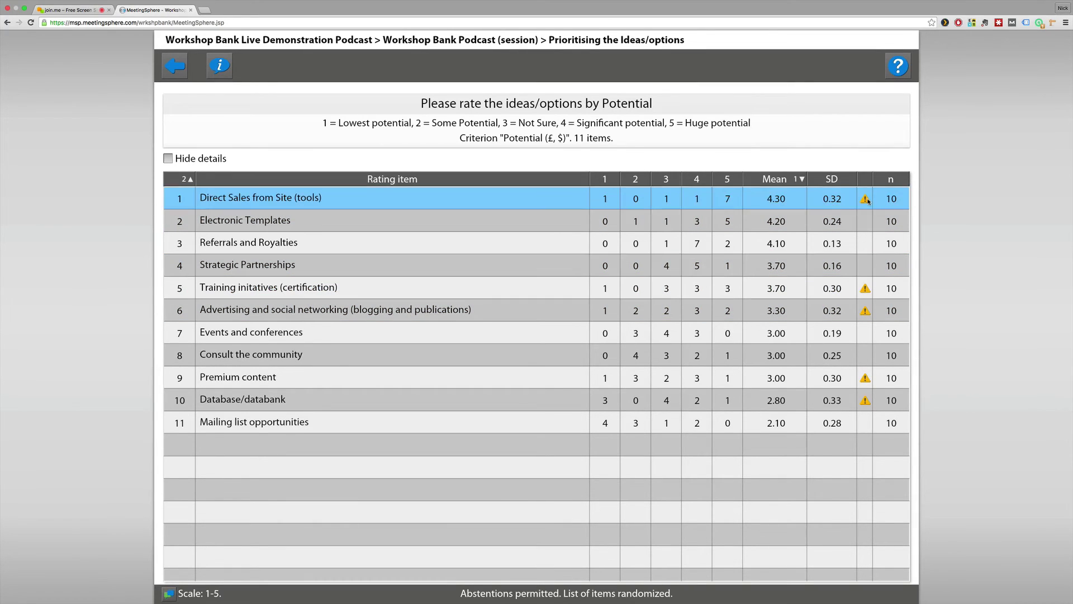
- Examine the group's Potential rating results, including the warning marker beside Direct Sales from Site (tools)
mouse_move(868, 201)
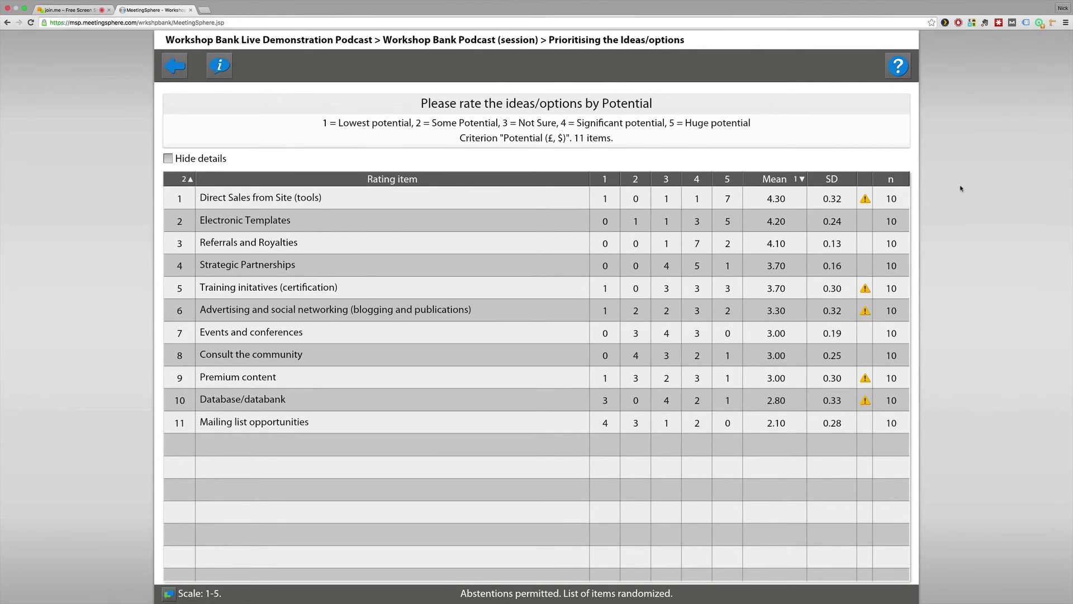
- Check the response counts in the Potential results, read the newest session chat messages and close the chat
left_click(897, 200)
left_click(169, 594)
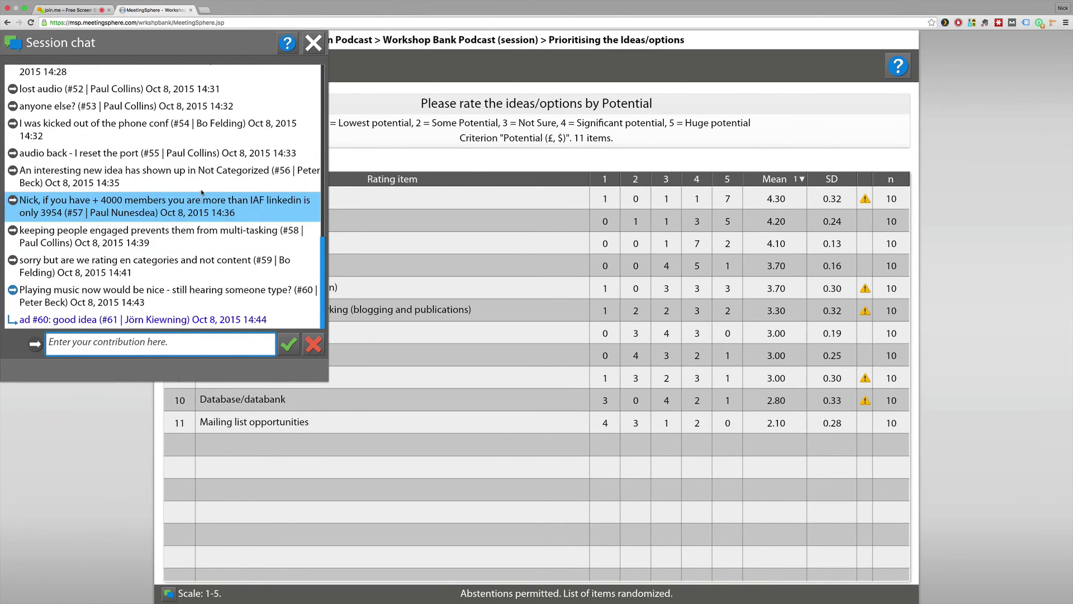
left_click(314, 43)
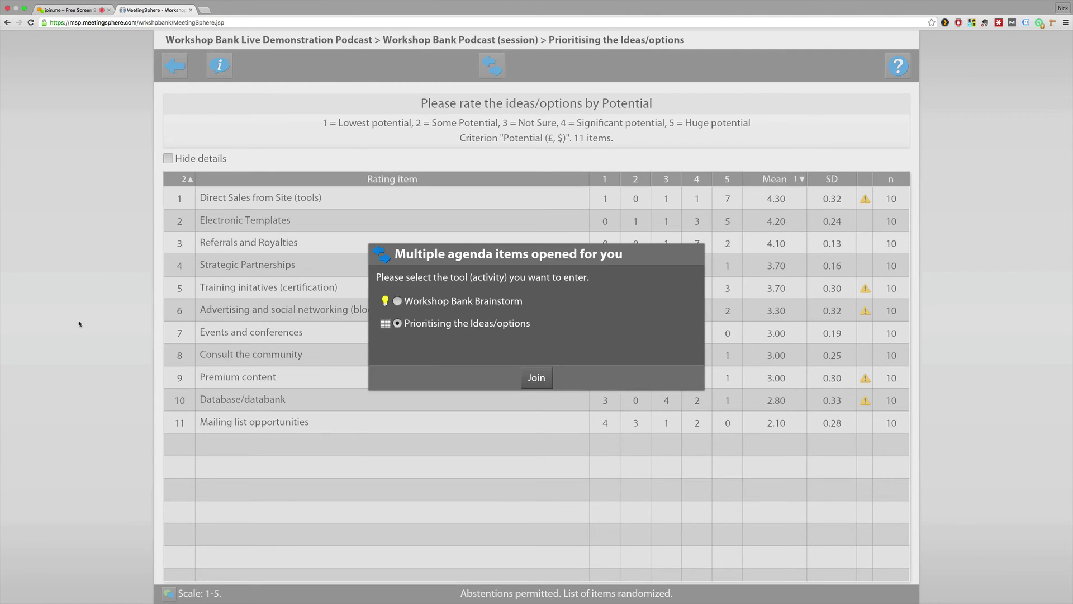
- Join the Workshop Bank Brainstorm activity, dismiss the participant instructions and view the ideas in the Direct Sales from Site (tools) folder
left_click(398, 301)
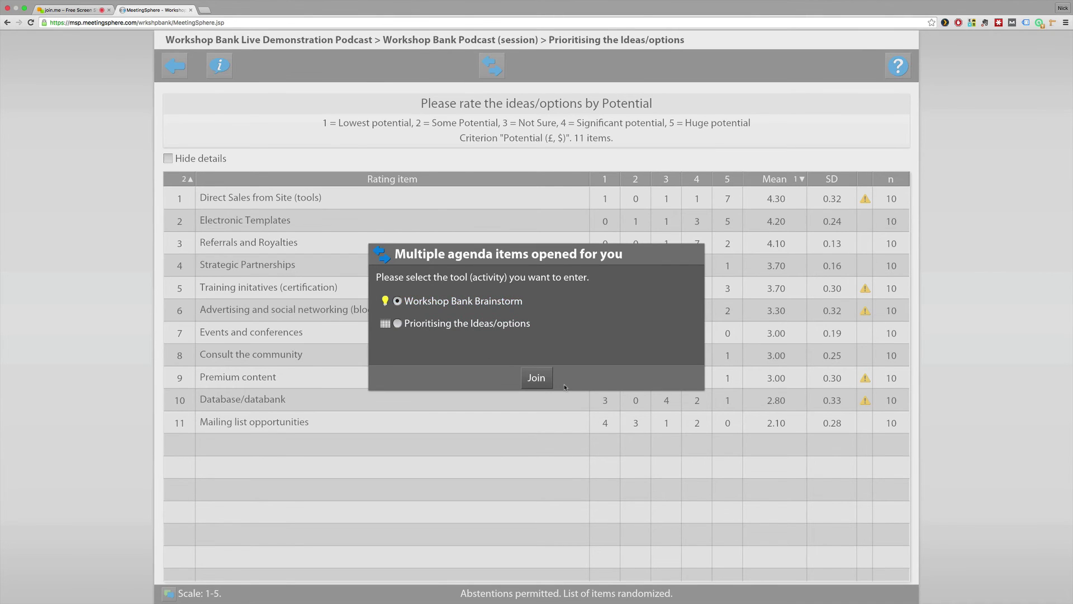
left_click(536, 378)
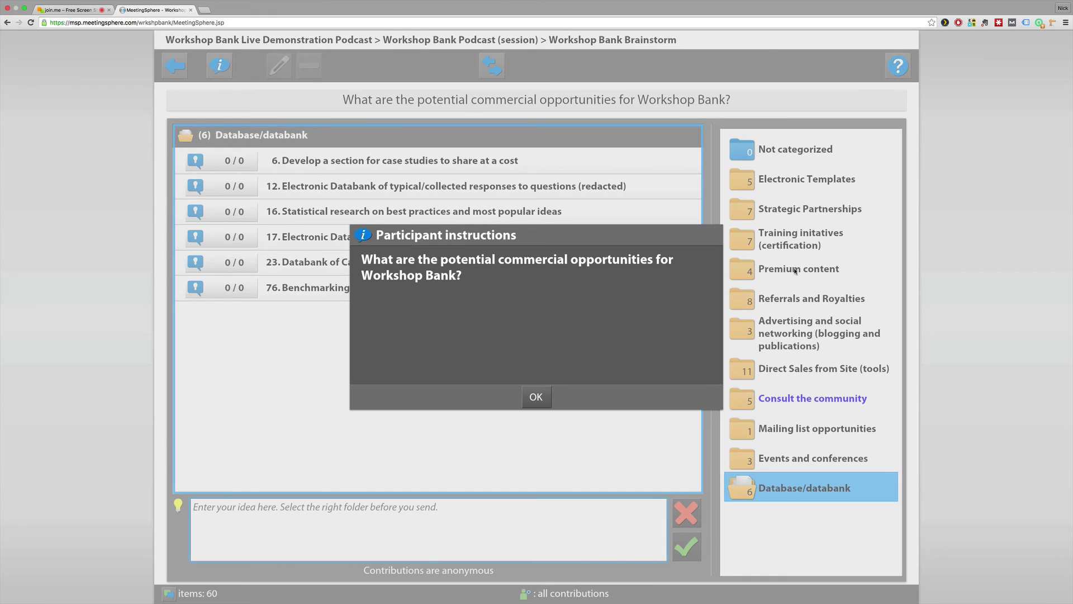
left_click(538, 399)
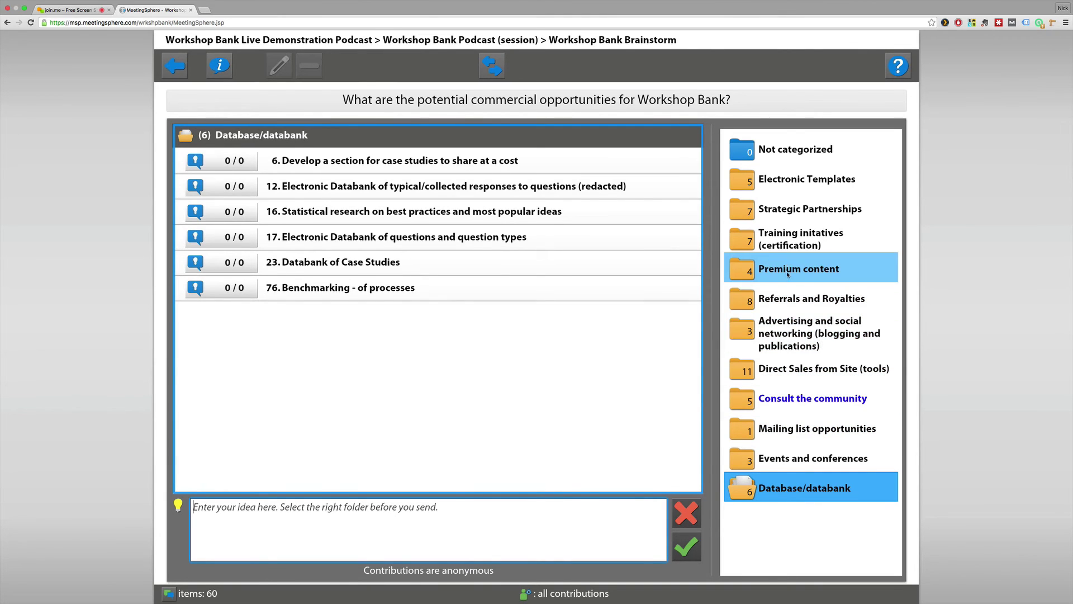
left_click(788, 368)
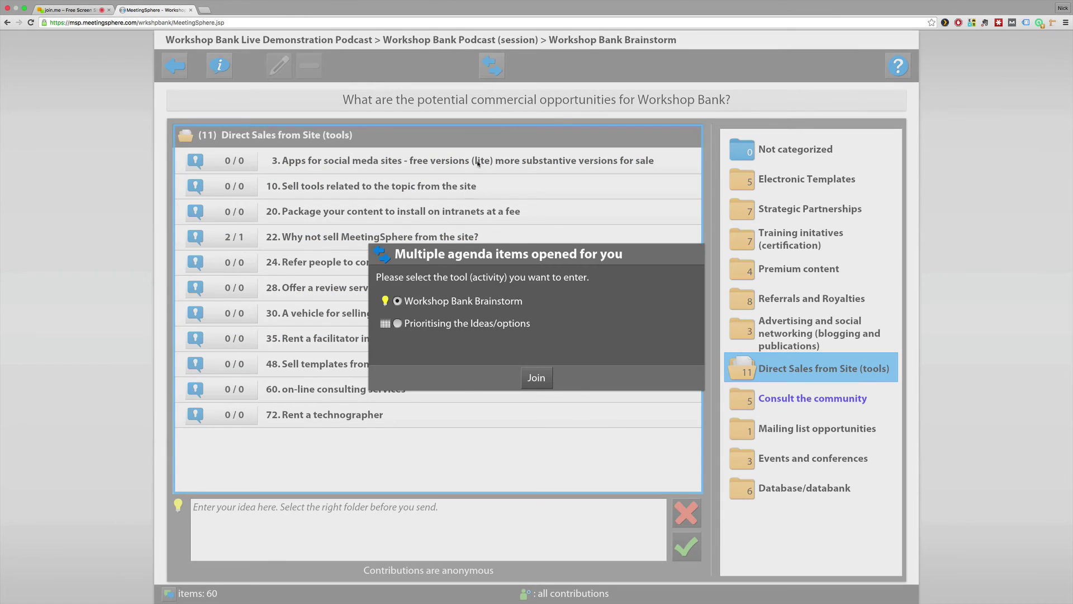
- Rejoin Prioritising the Ideas/options and sort the combined Potential and Feasibility results by TOTAL Score, highest first
left_click(398, 325)
left_click(535, 379)
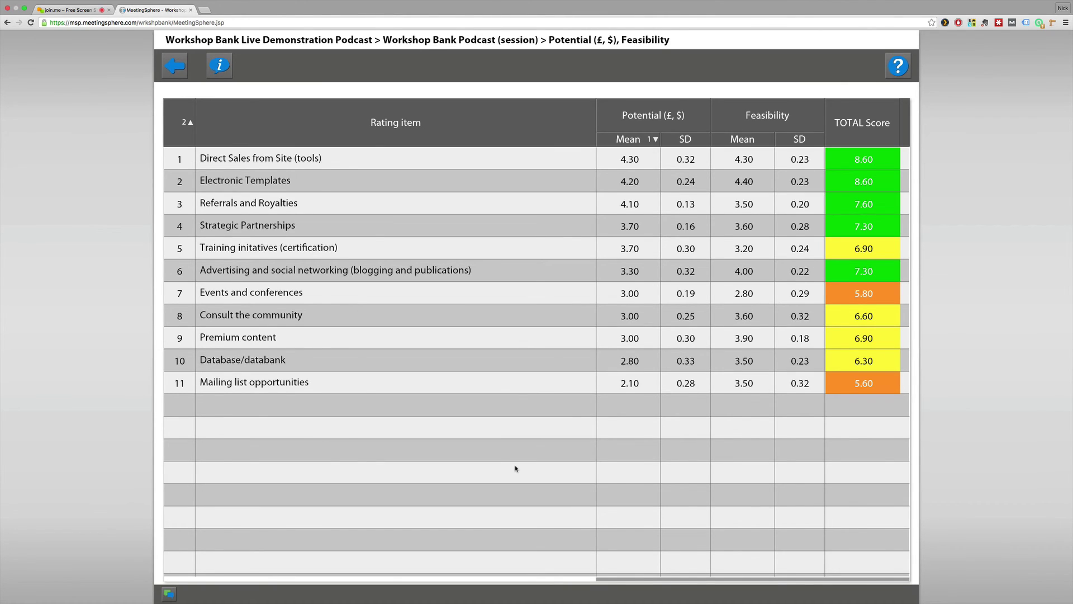
left_click(857, 113)
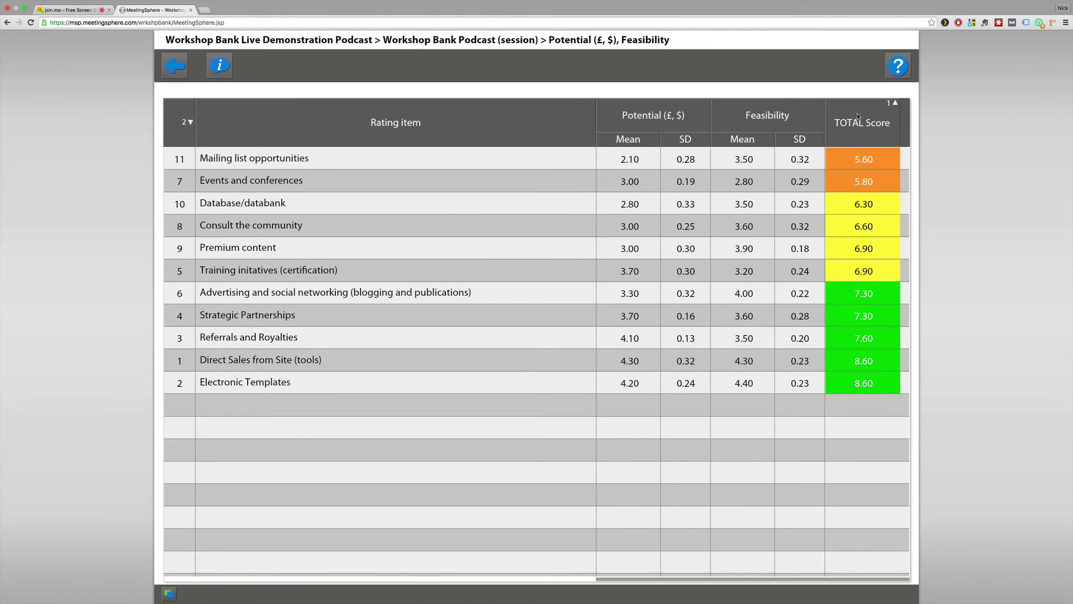
left_click(857, 113)
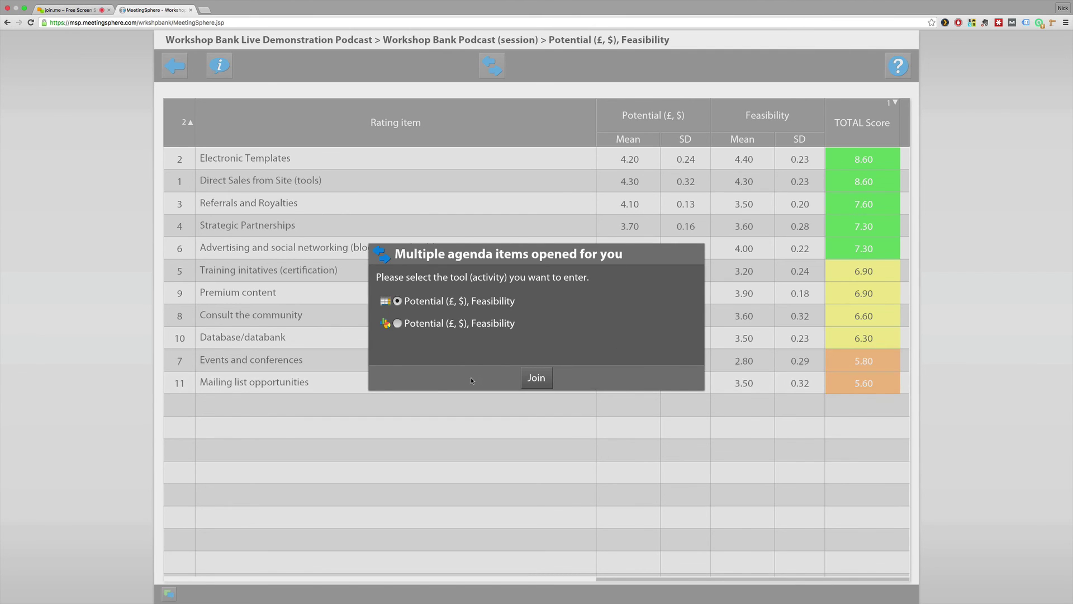
- Join the chart version of Potential (£, $), Feasibility and examine the plotted position of Direct Sales from Site (tools)
left_click(398, 323)
left_click(536, 382)
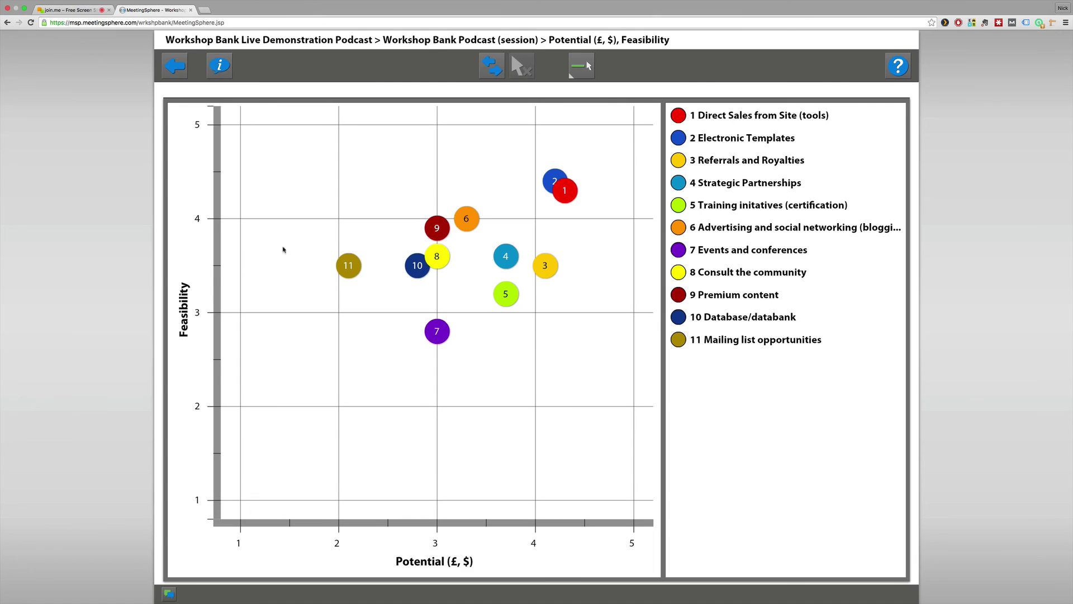
mouse_move(566, 193)
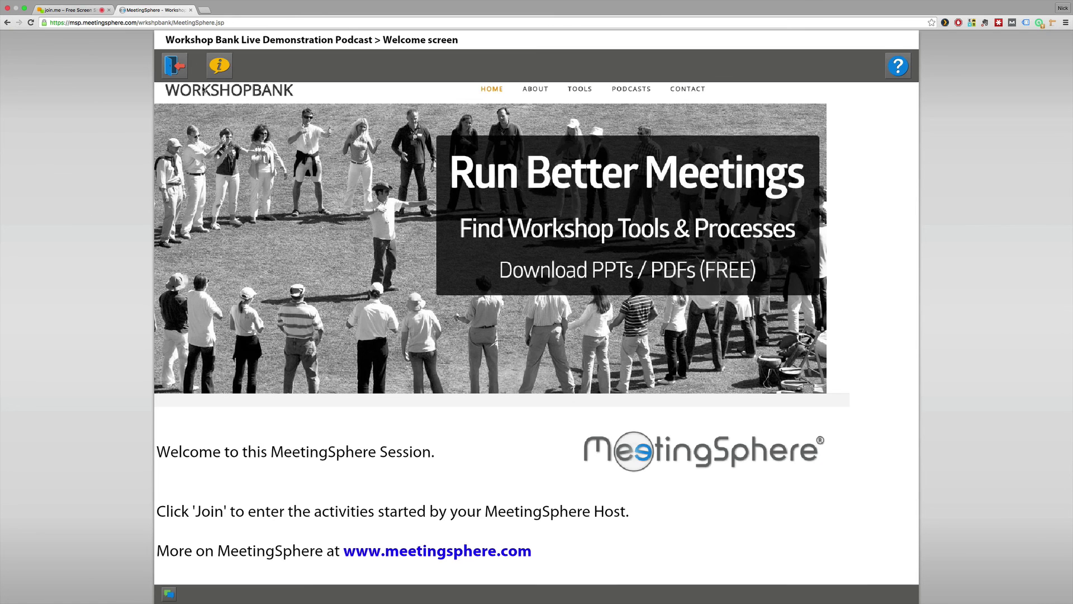
- Open the session's welcome information and download the Workshop Bank session report listed under the session materials
left_click(218, 67)
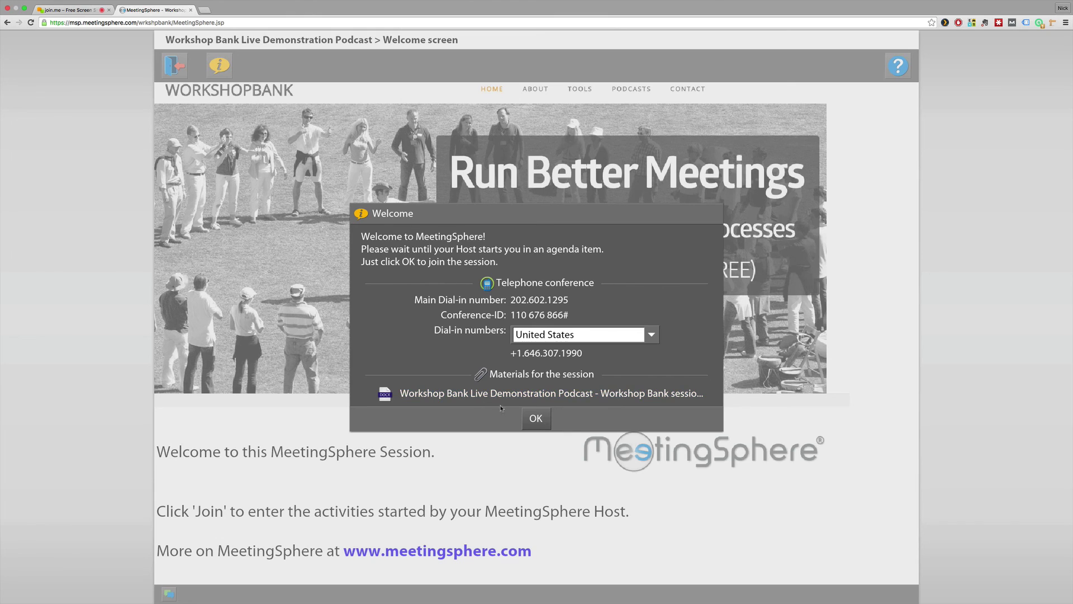
right_click(521, 396)
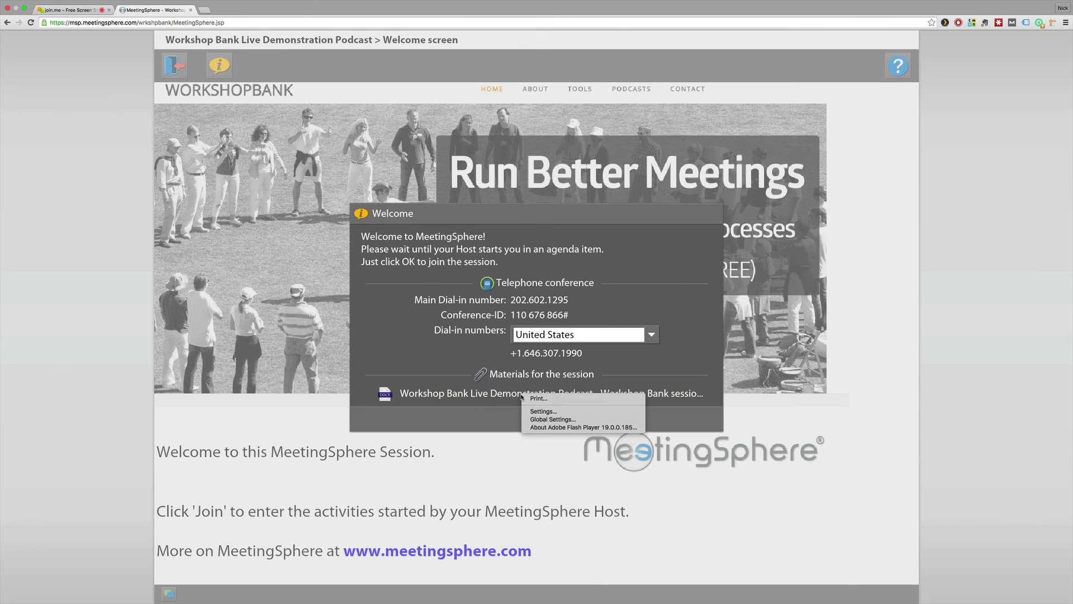
left_click(510, 397)
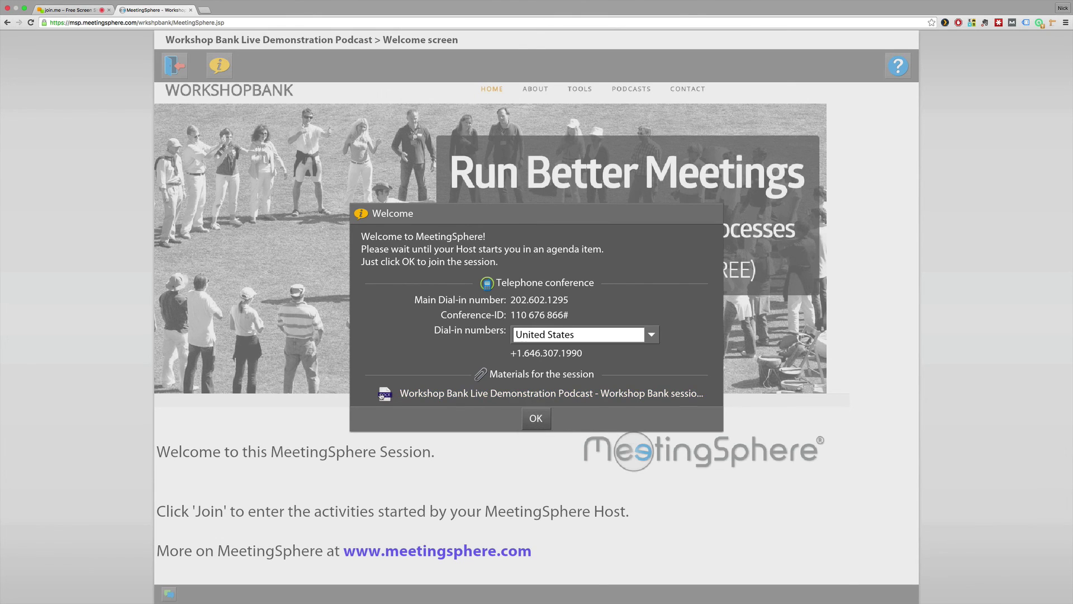
left_click(385, 397)
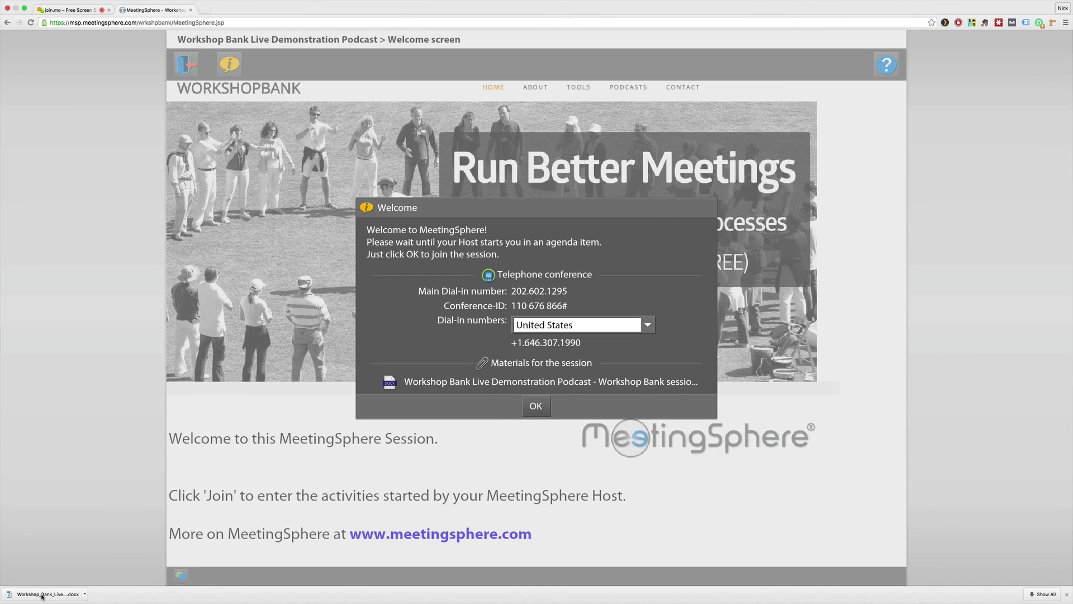
- Take the browser out of full screen and shift its window slightly sideways on the desktop
left_click(25, 11)
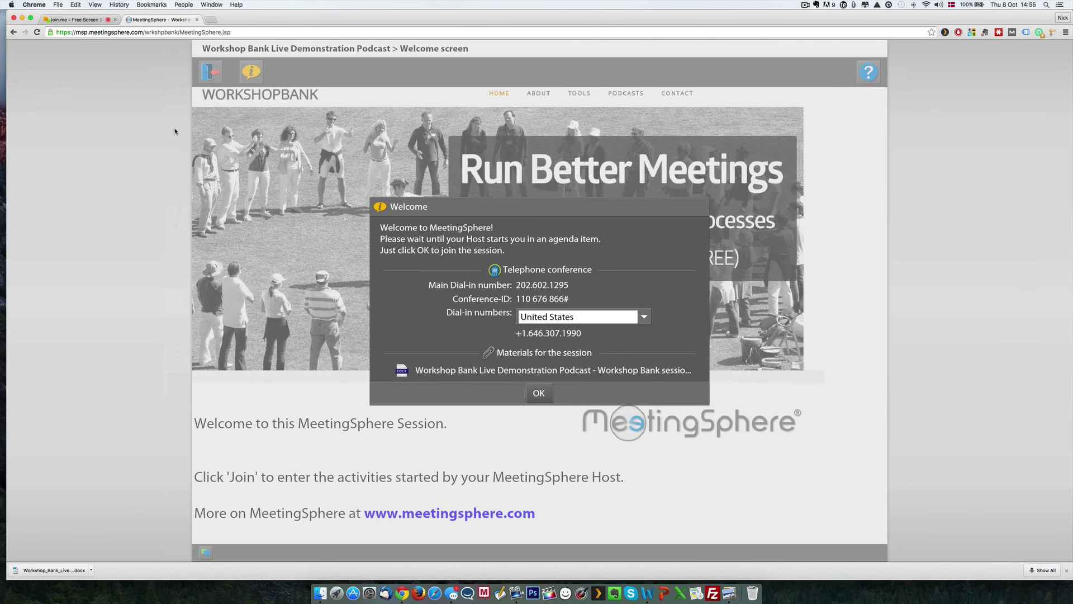
key("ctrl+Up")
left_click(414, 218)
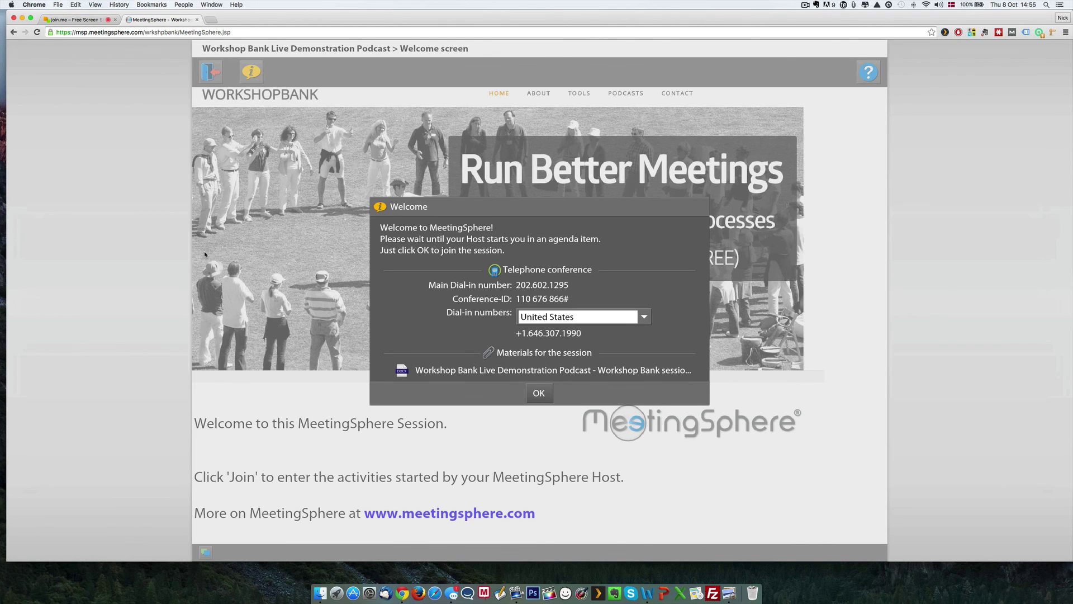
left_click_drag(302, 23, 324, 22)
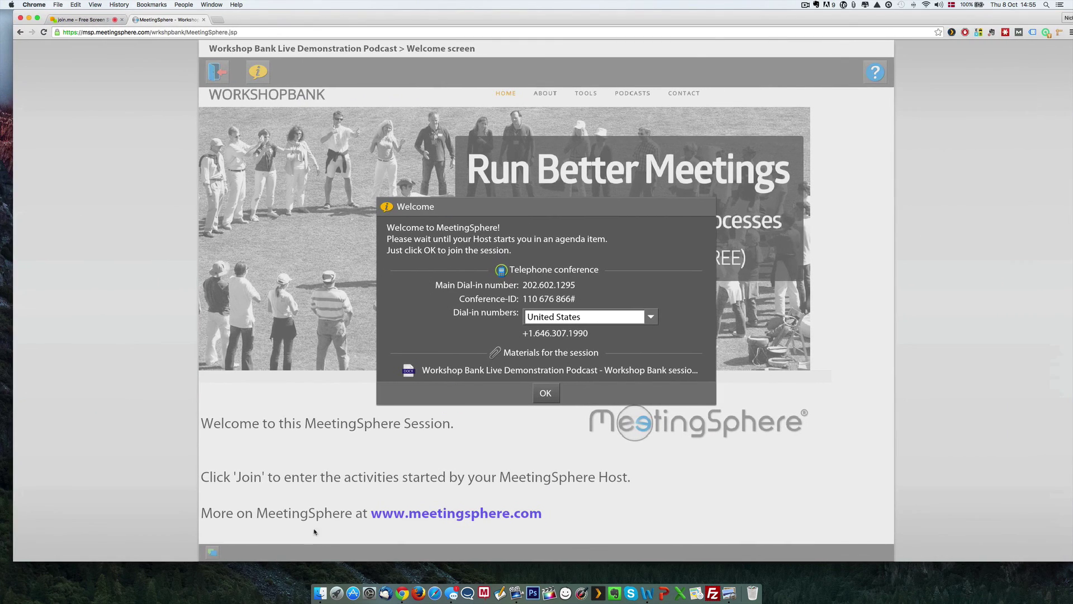
- Switch to Finder, go to the Downloads folder and try to open the Workshop Bank session report .docx in Word
left_click(322, 588)
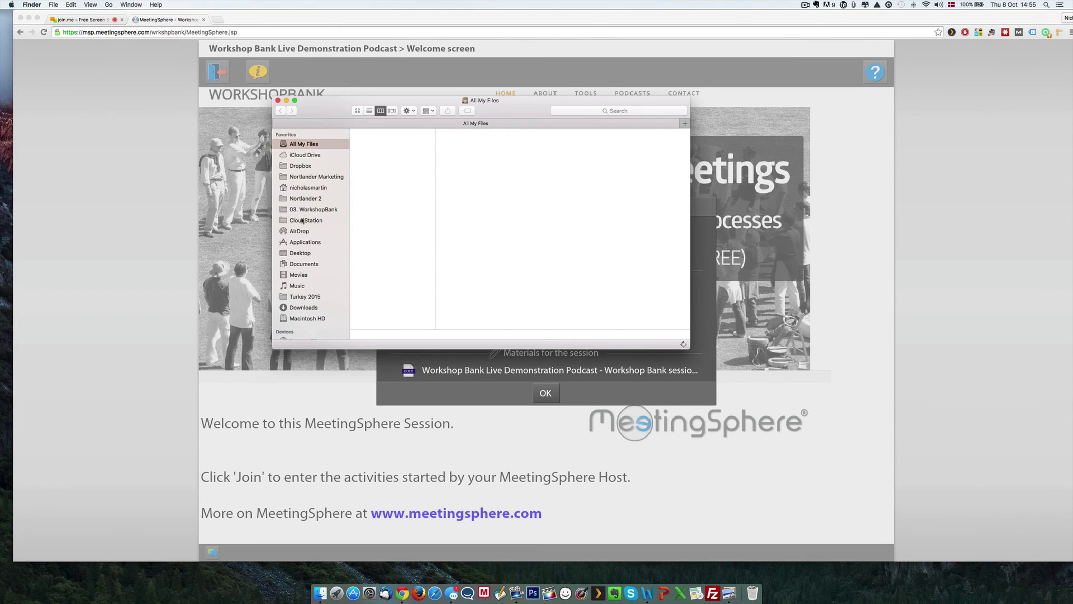
left_click(304, 309)
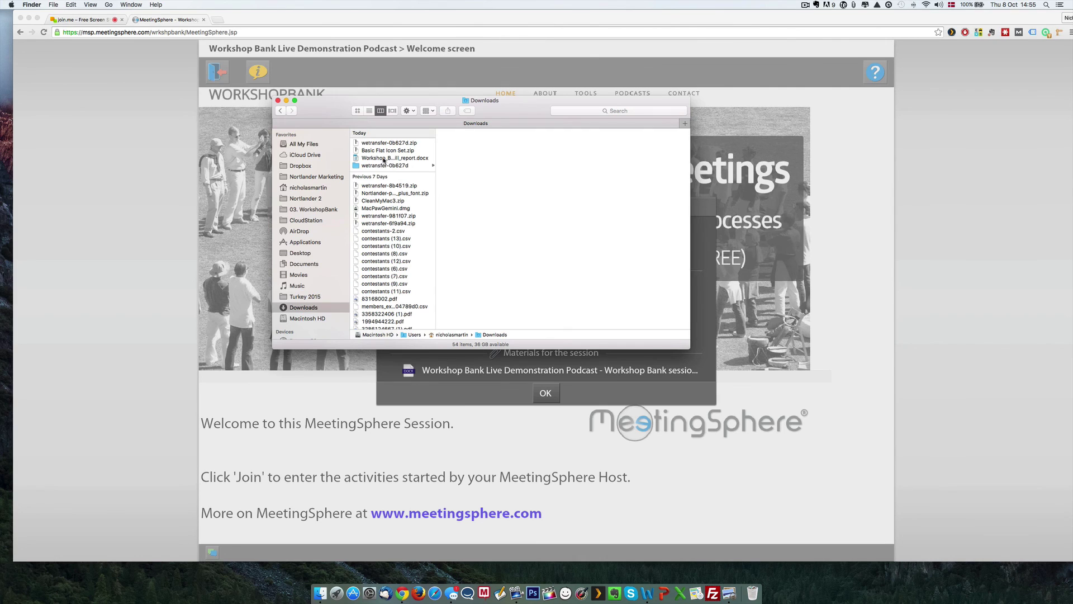
left_click(384, 159)
double_click(384, 159)
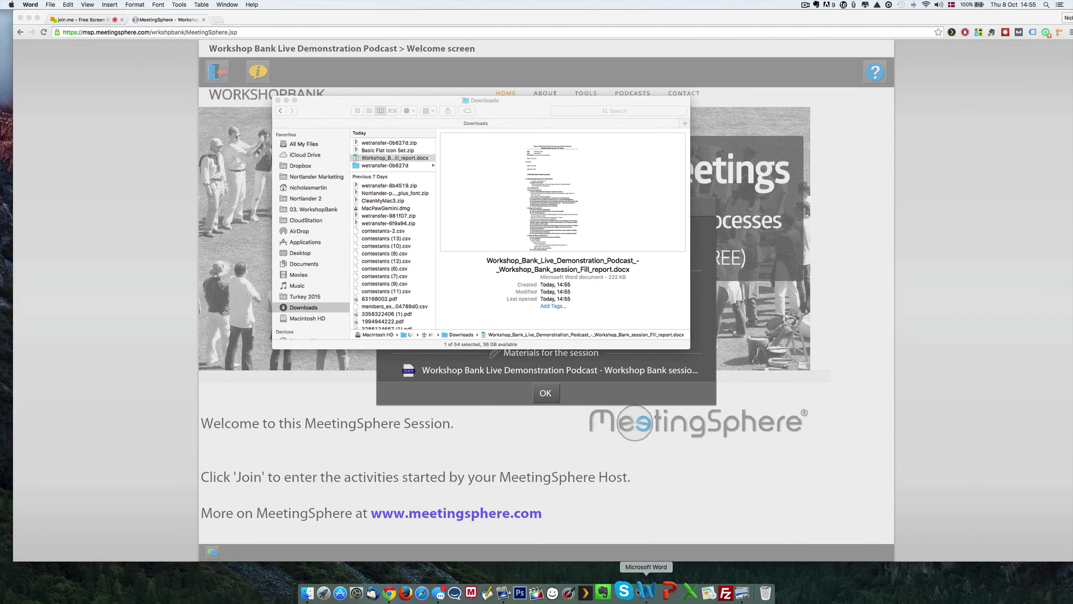
left_click(227, 4)
left_click(228, 4)
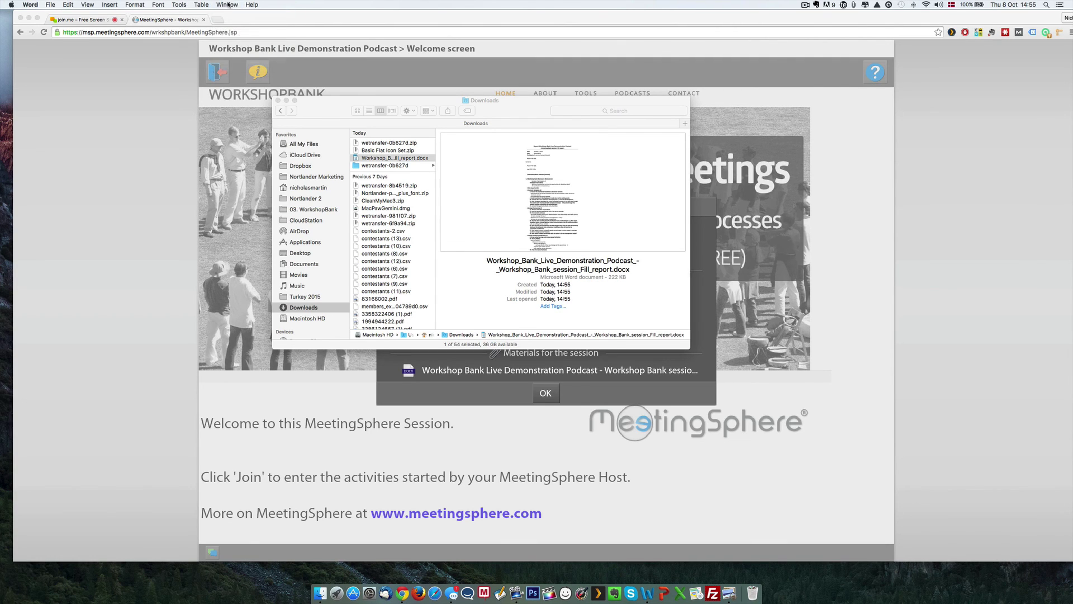
- Try again to open the .docx session report from Downloads, and look for another application to open it with
left_click(386, 162)
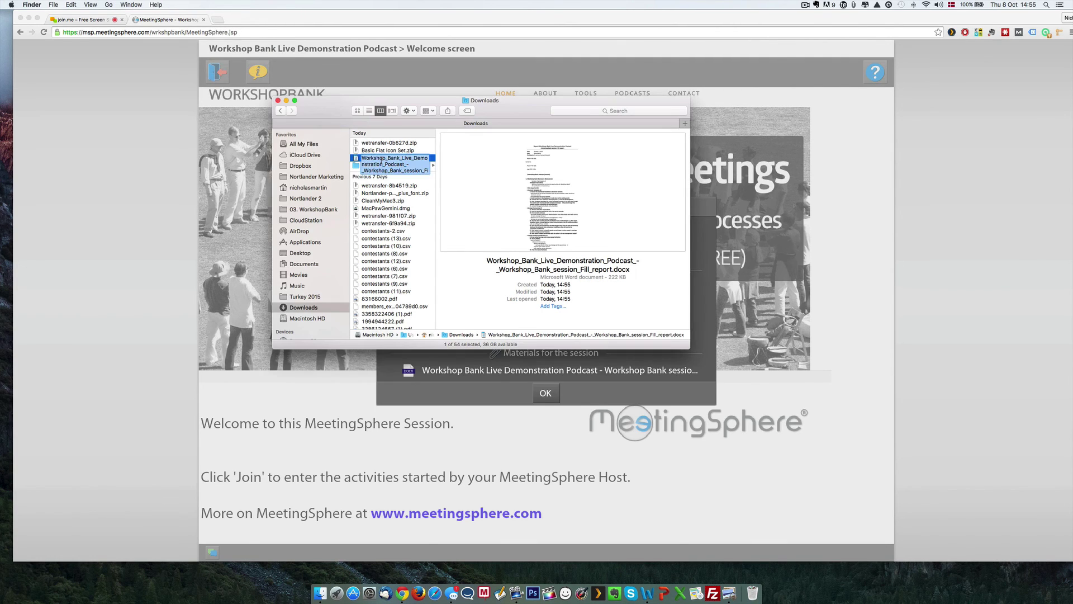
left_click(383, 151)
double_click(383, 158)
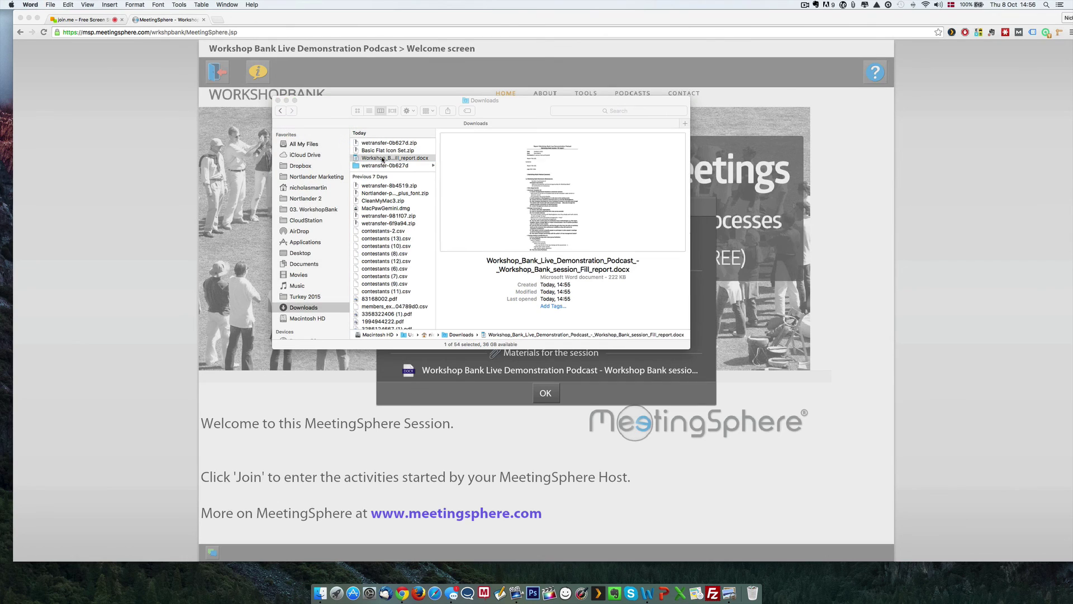
right_click(383, 160)
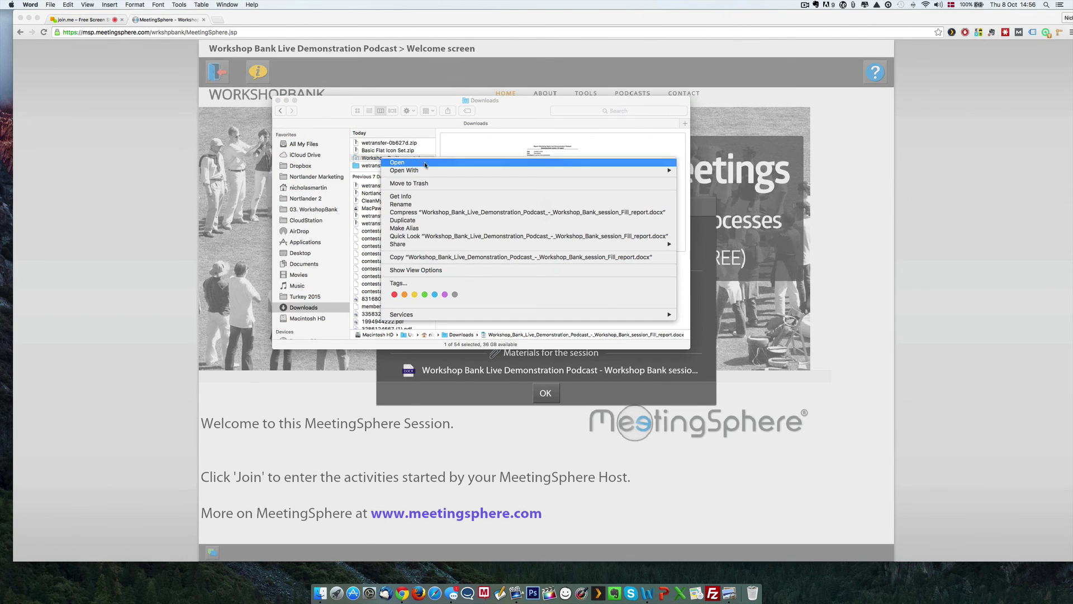
mouse_move(425, 172)
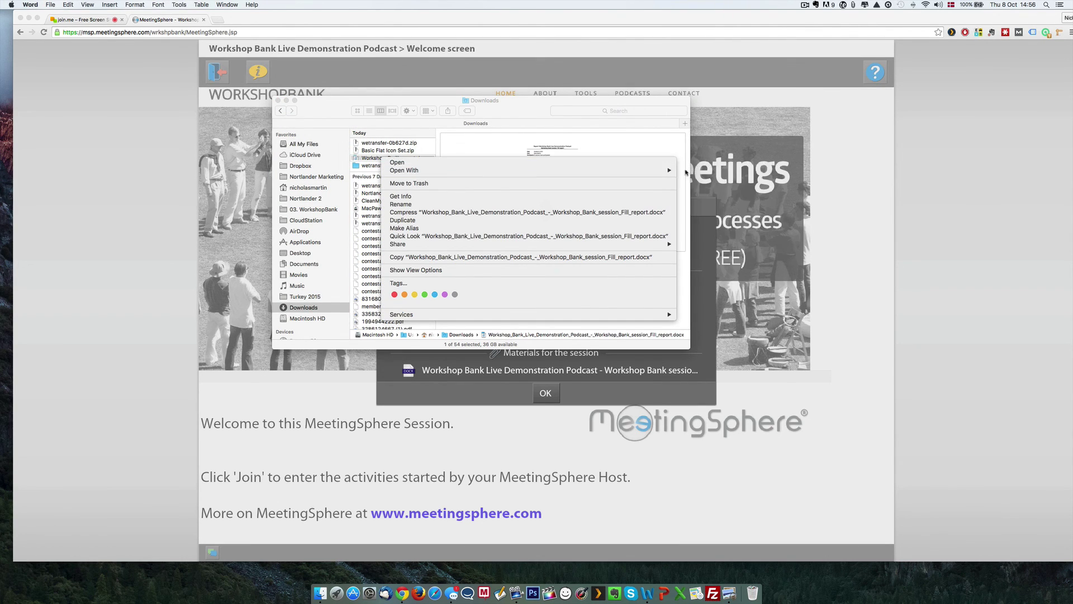
left_click(704, 171)
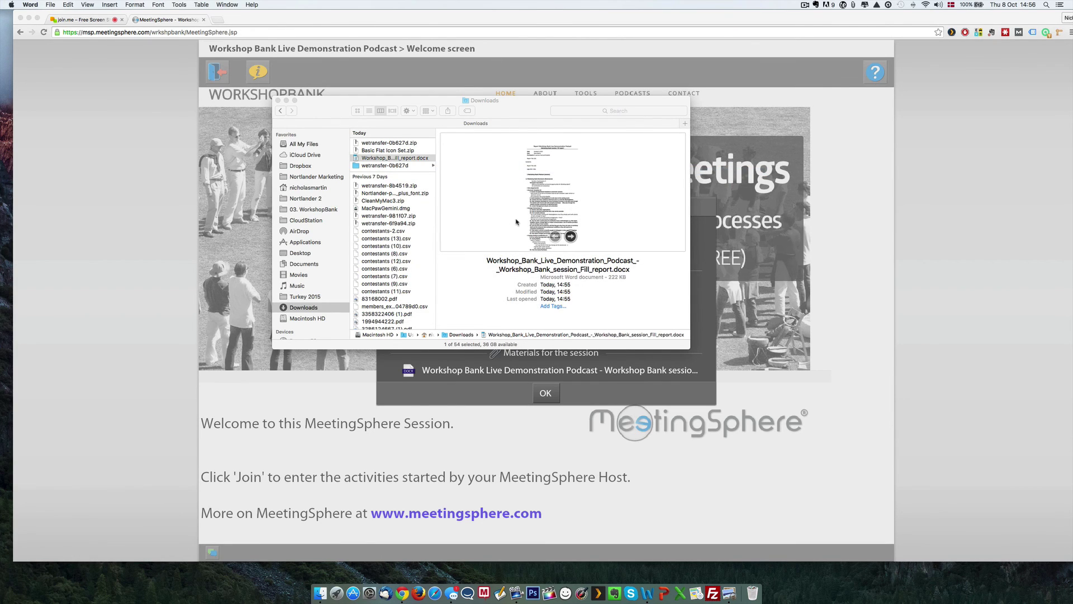
- Change the session report's file extension to .doc and try to open the renamed file in Word
left_click(426, 158)
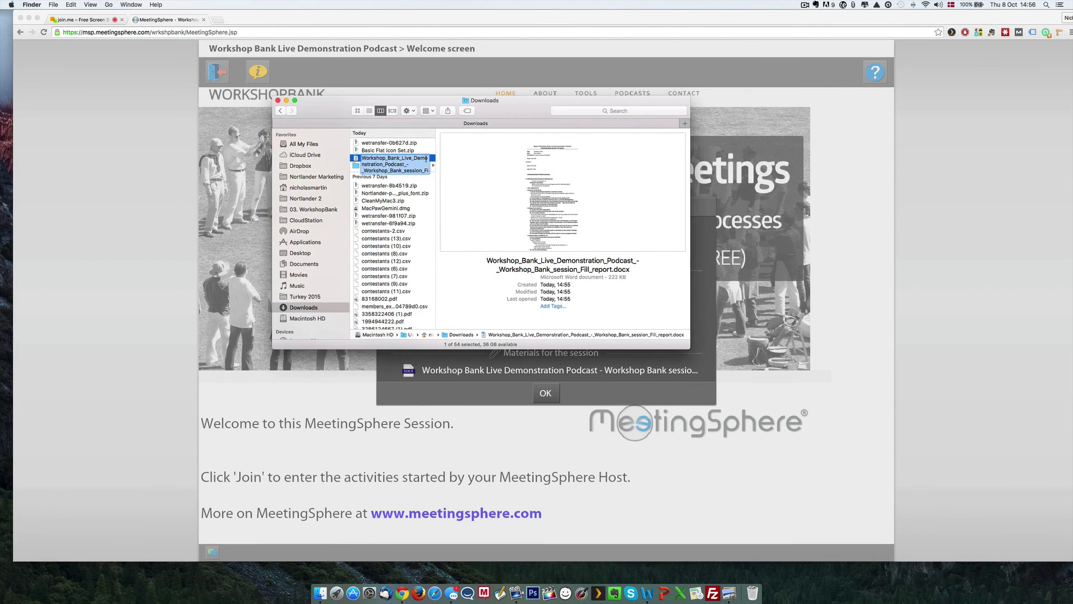
left_click(411, 171)
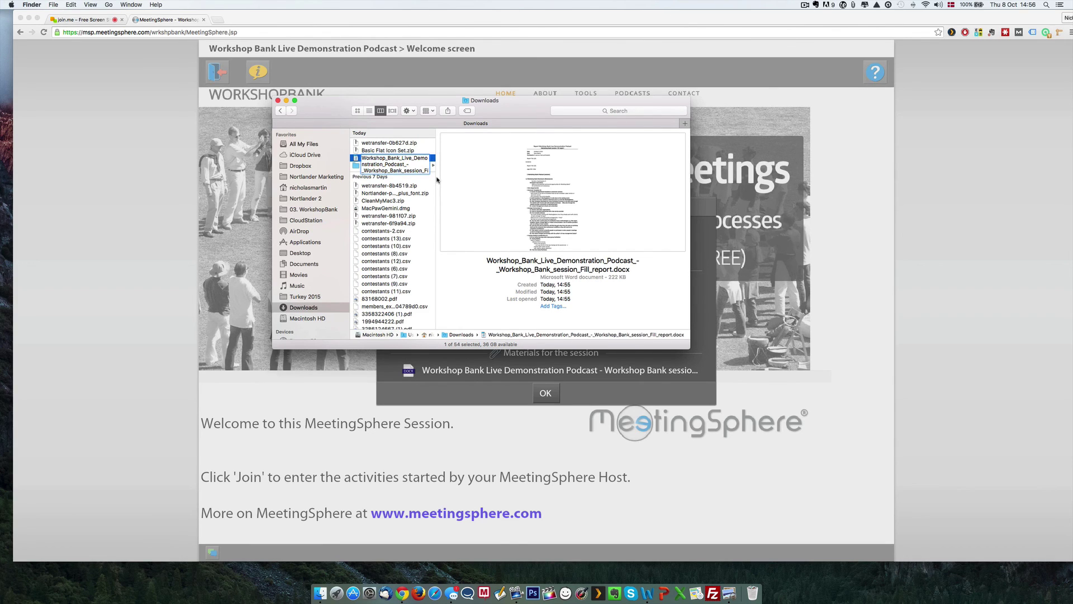
key("Down")
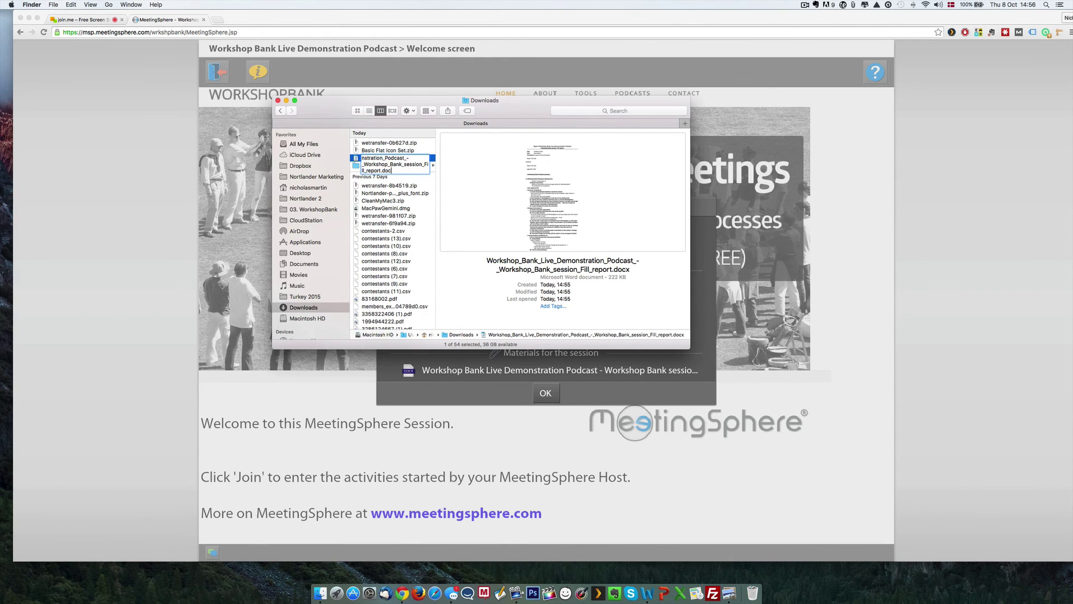
key("Return")
left_click(596, 191)
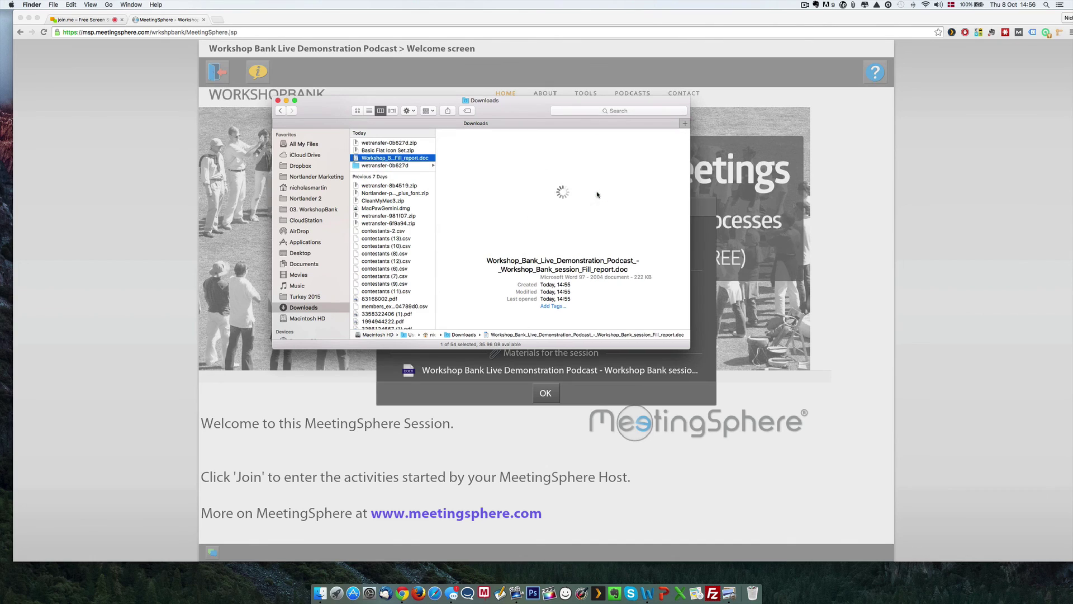
double_click(406, 159)
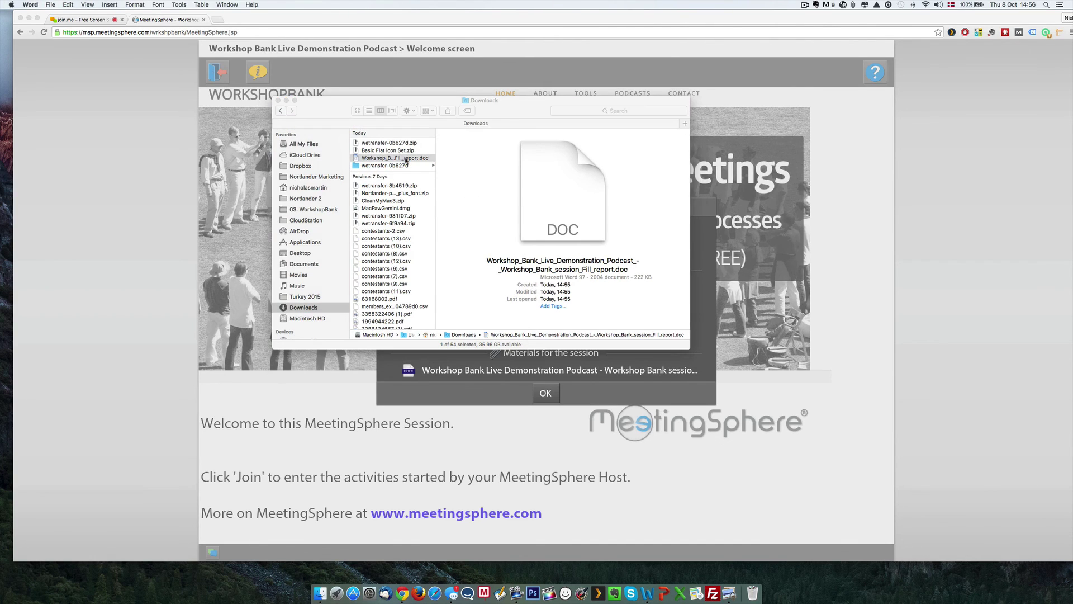
- Close the Downloads window, return to the MeetingSphere page in Chrome and dismiss the Welcome information
left_click(277, 100)
left_click(146, 165)
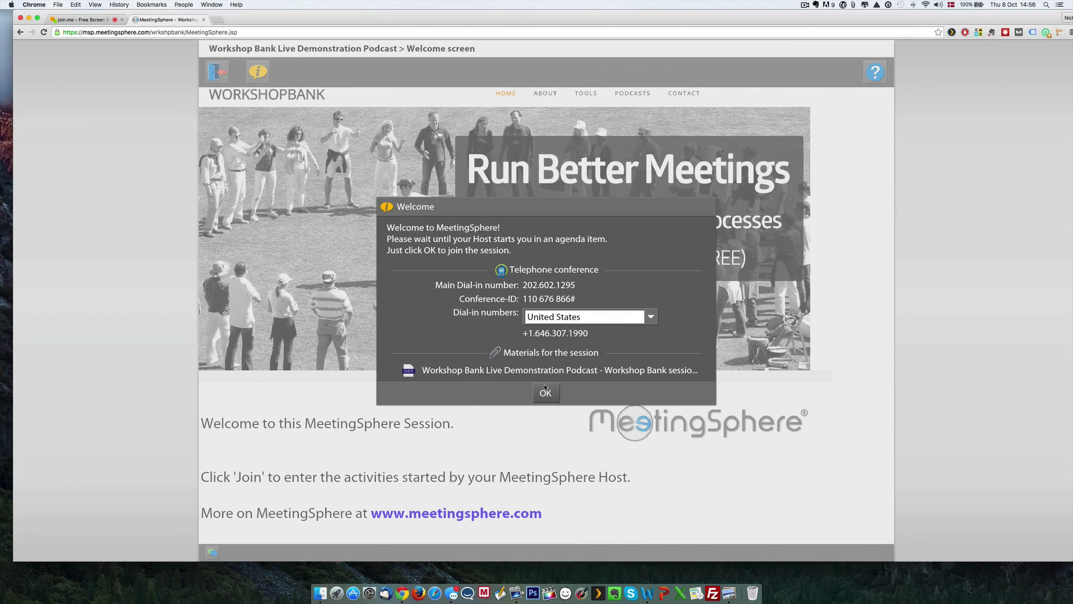
left_click(545, 393)
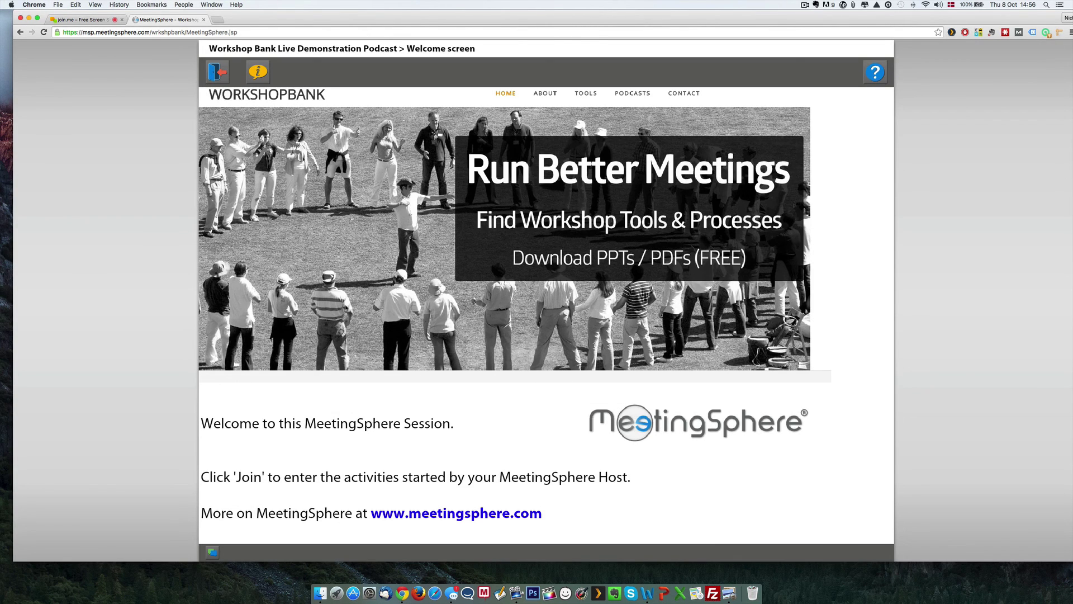